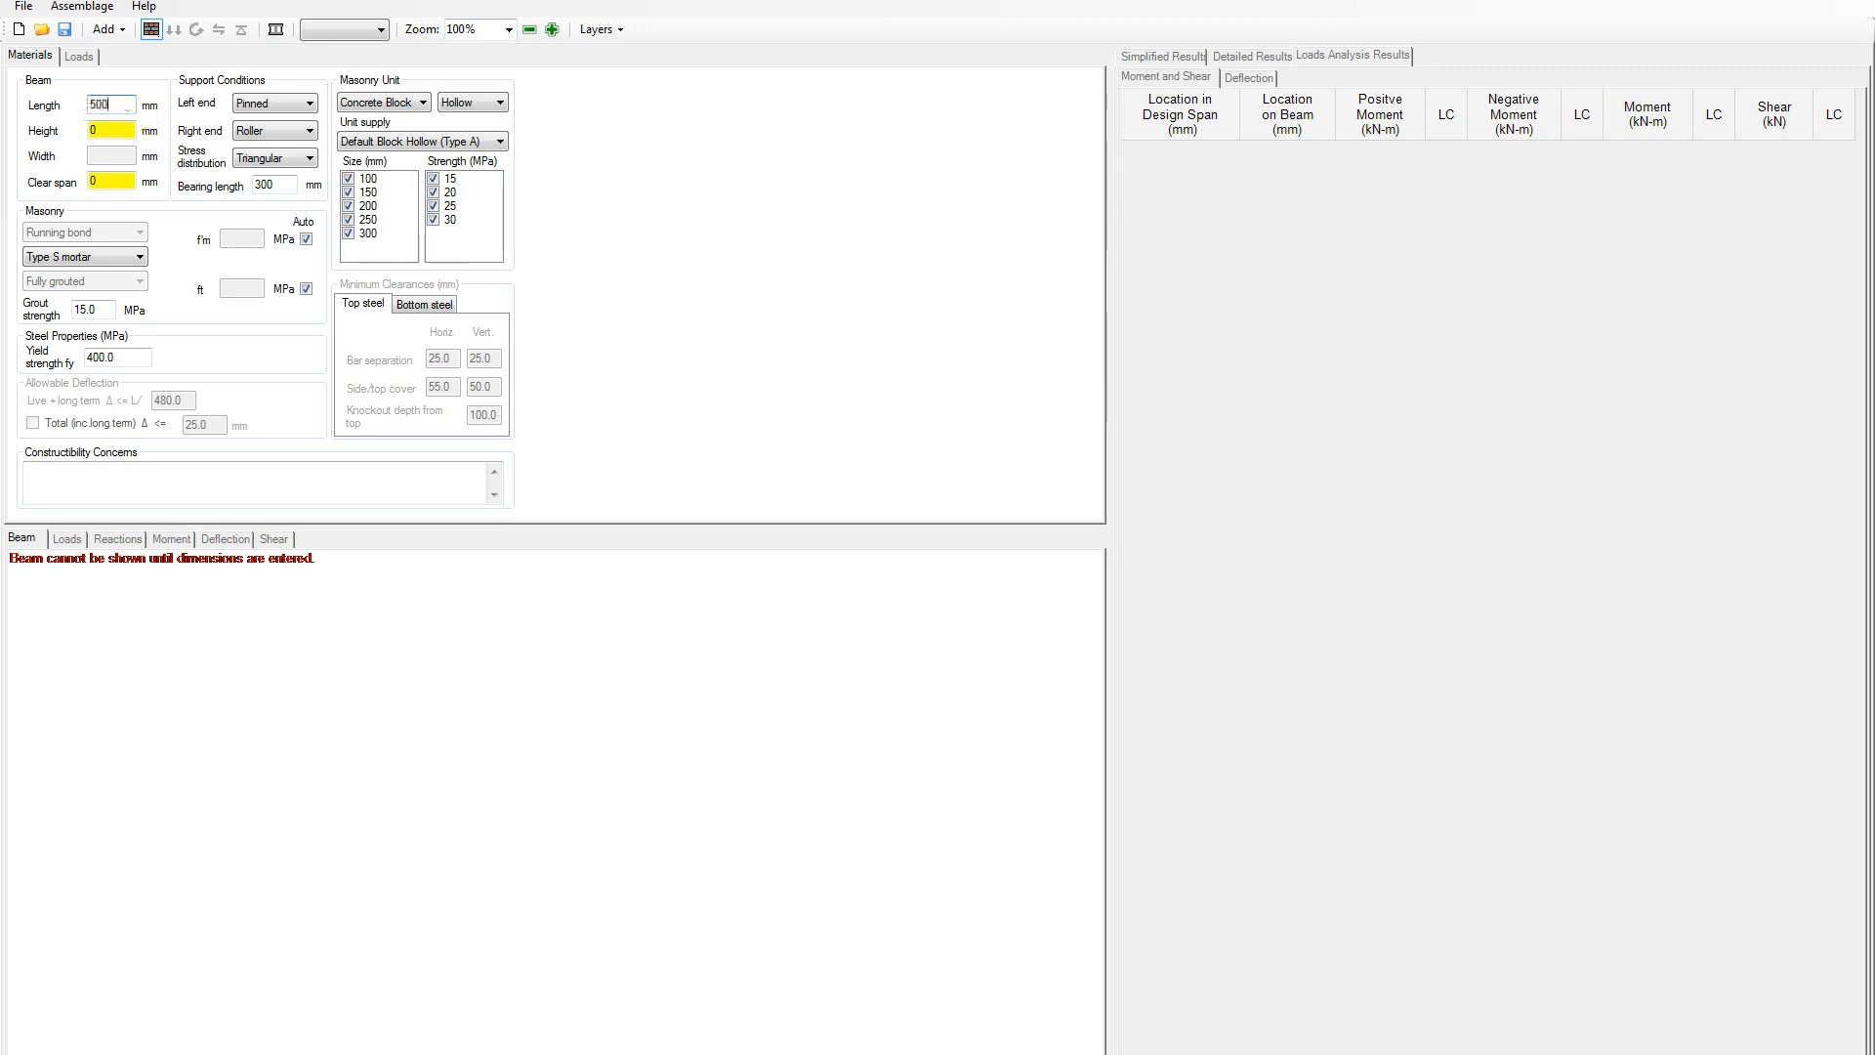
Set the beam's length to 5000 mm, its height to 590 mm and its clear span to 4200 mm
key("Tab")
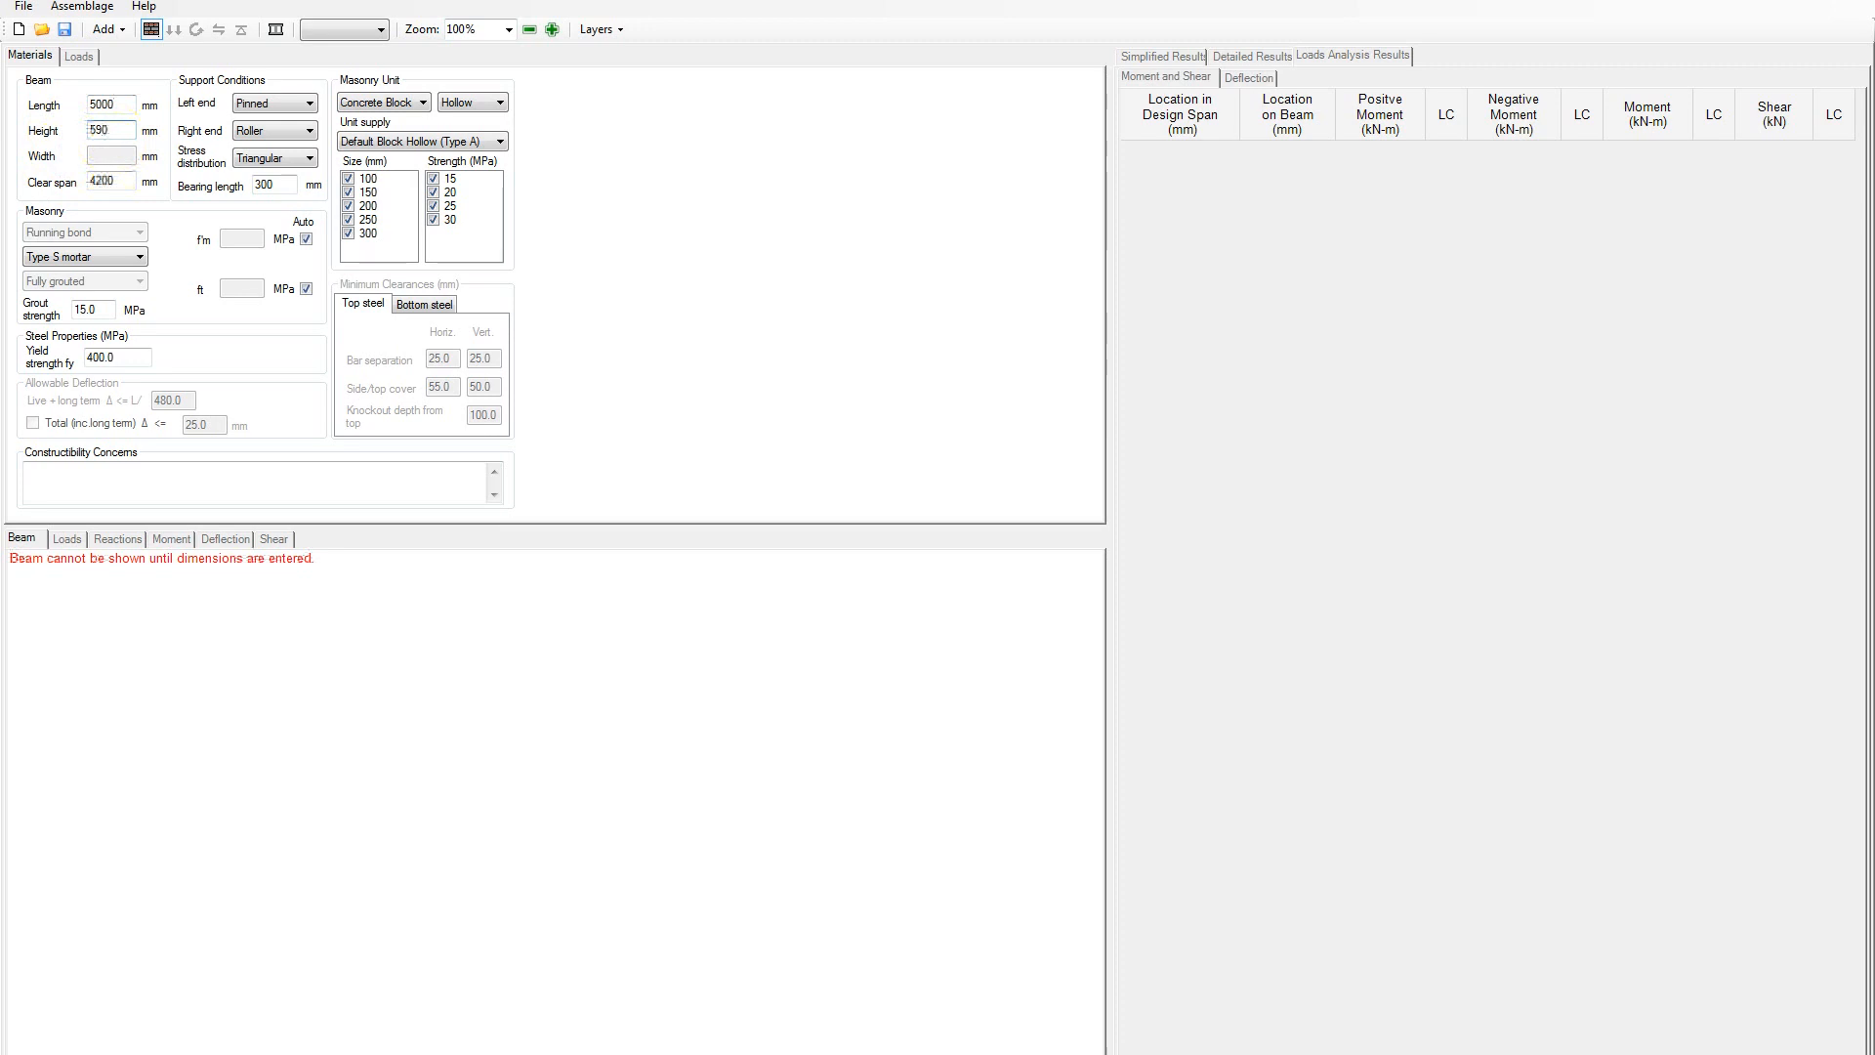
key("Return")
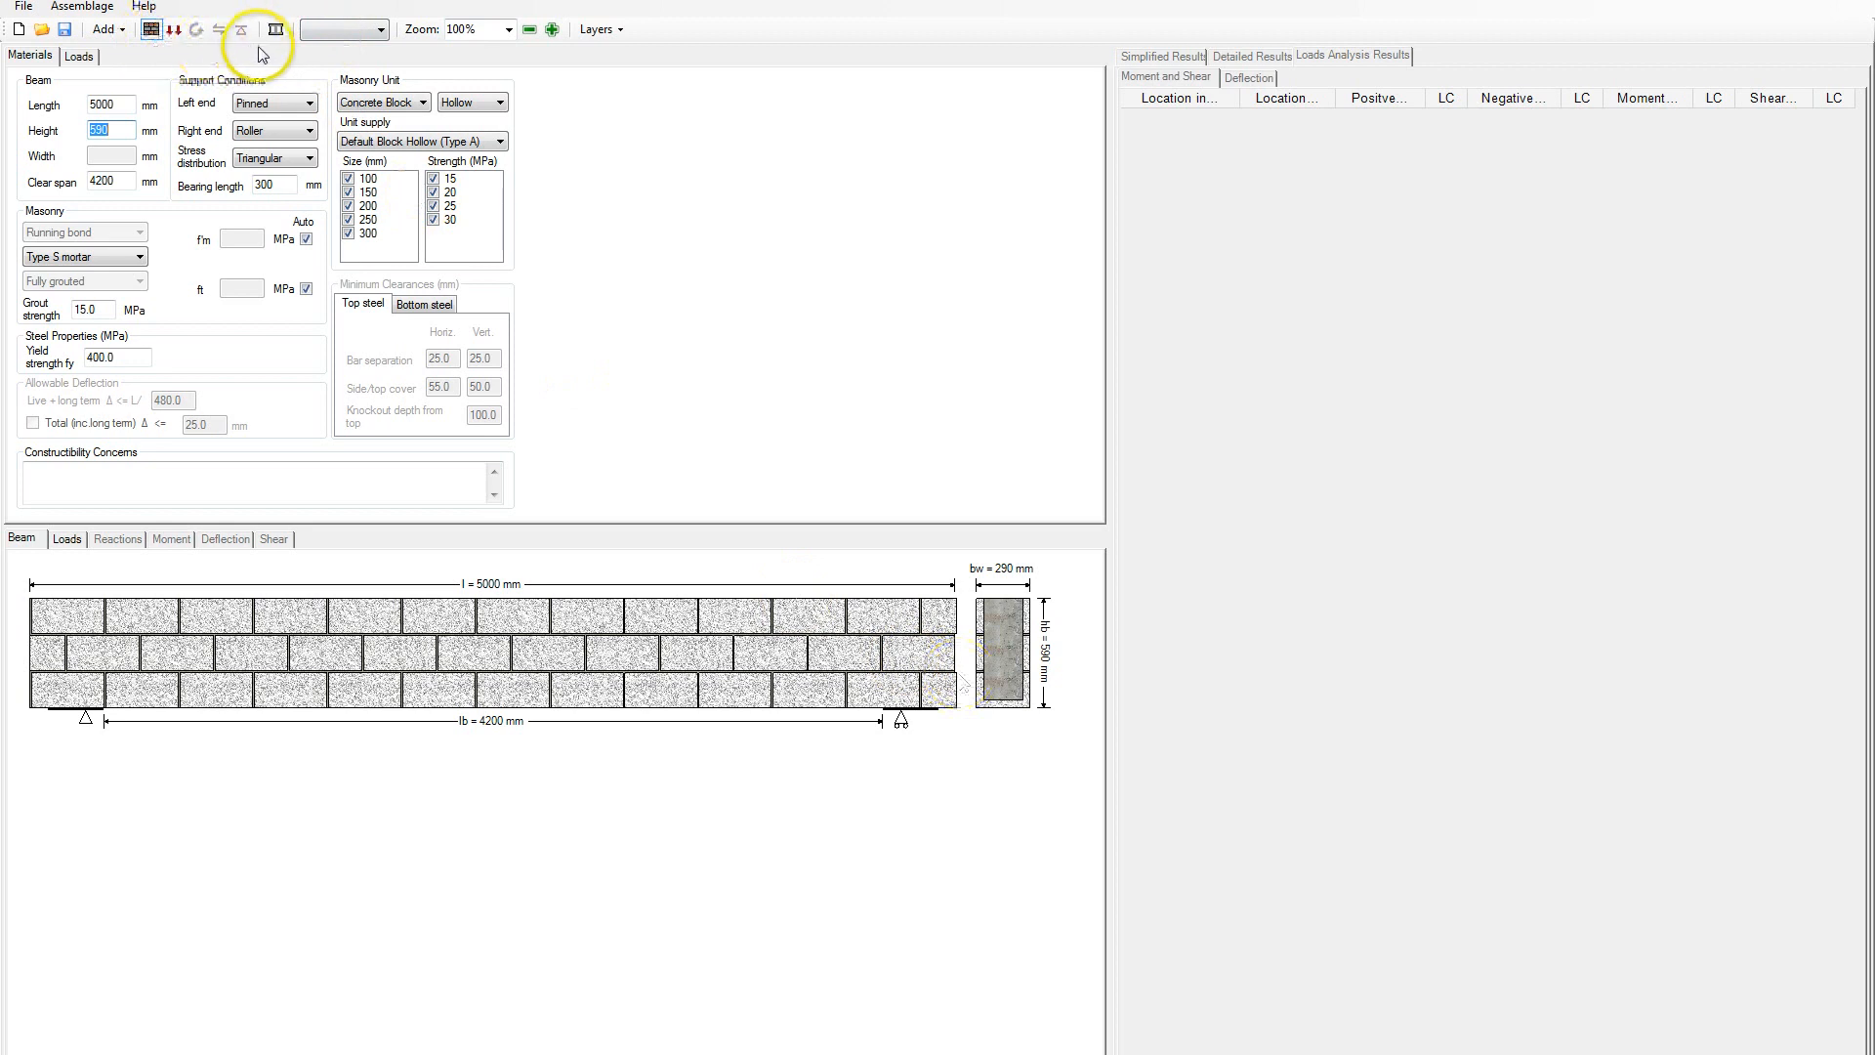
Add a uniform dead line load of 3 kN/m over the full length of the beam
left_click(175, 31)
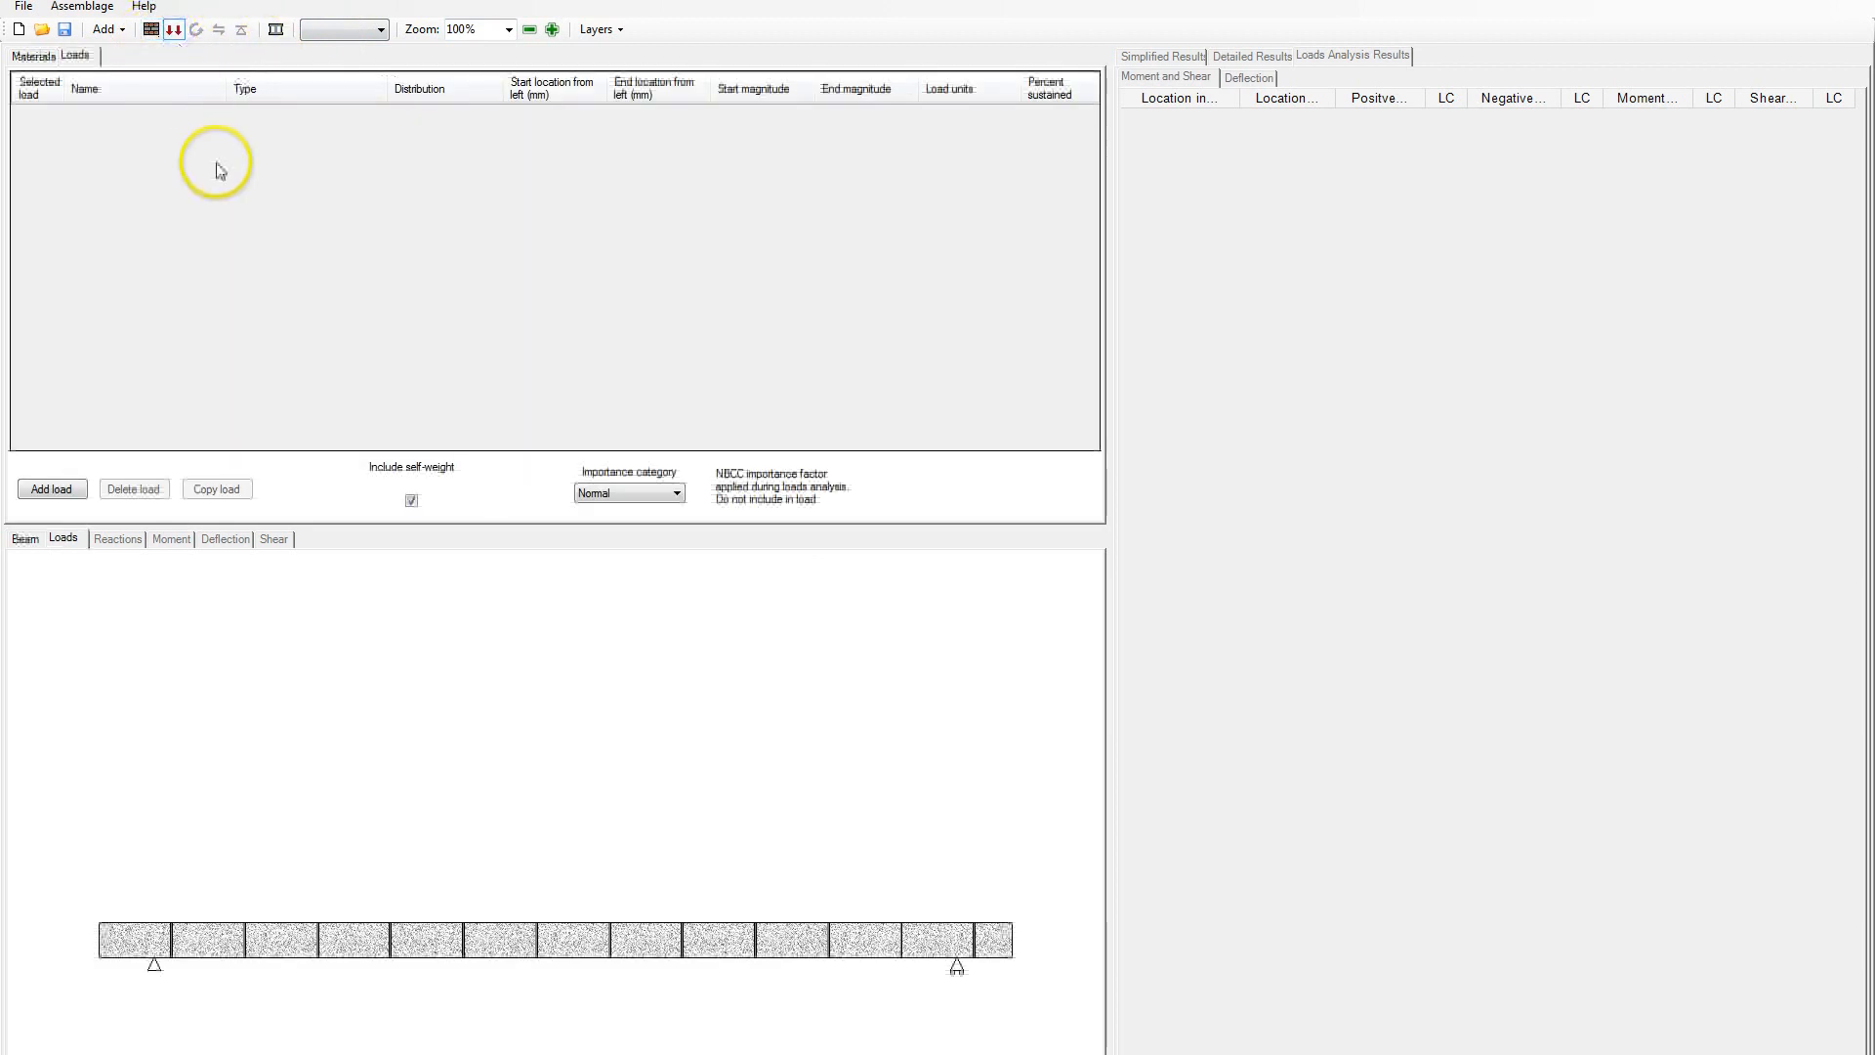
left_click(54, 489)
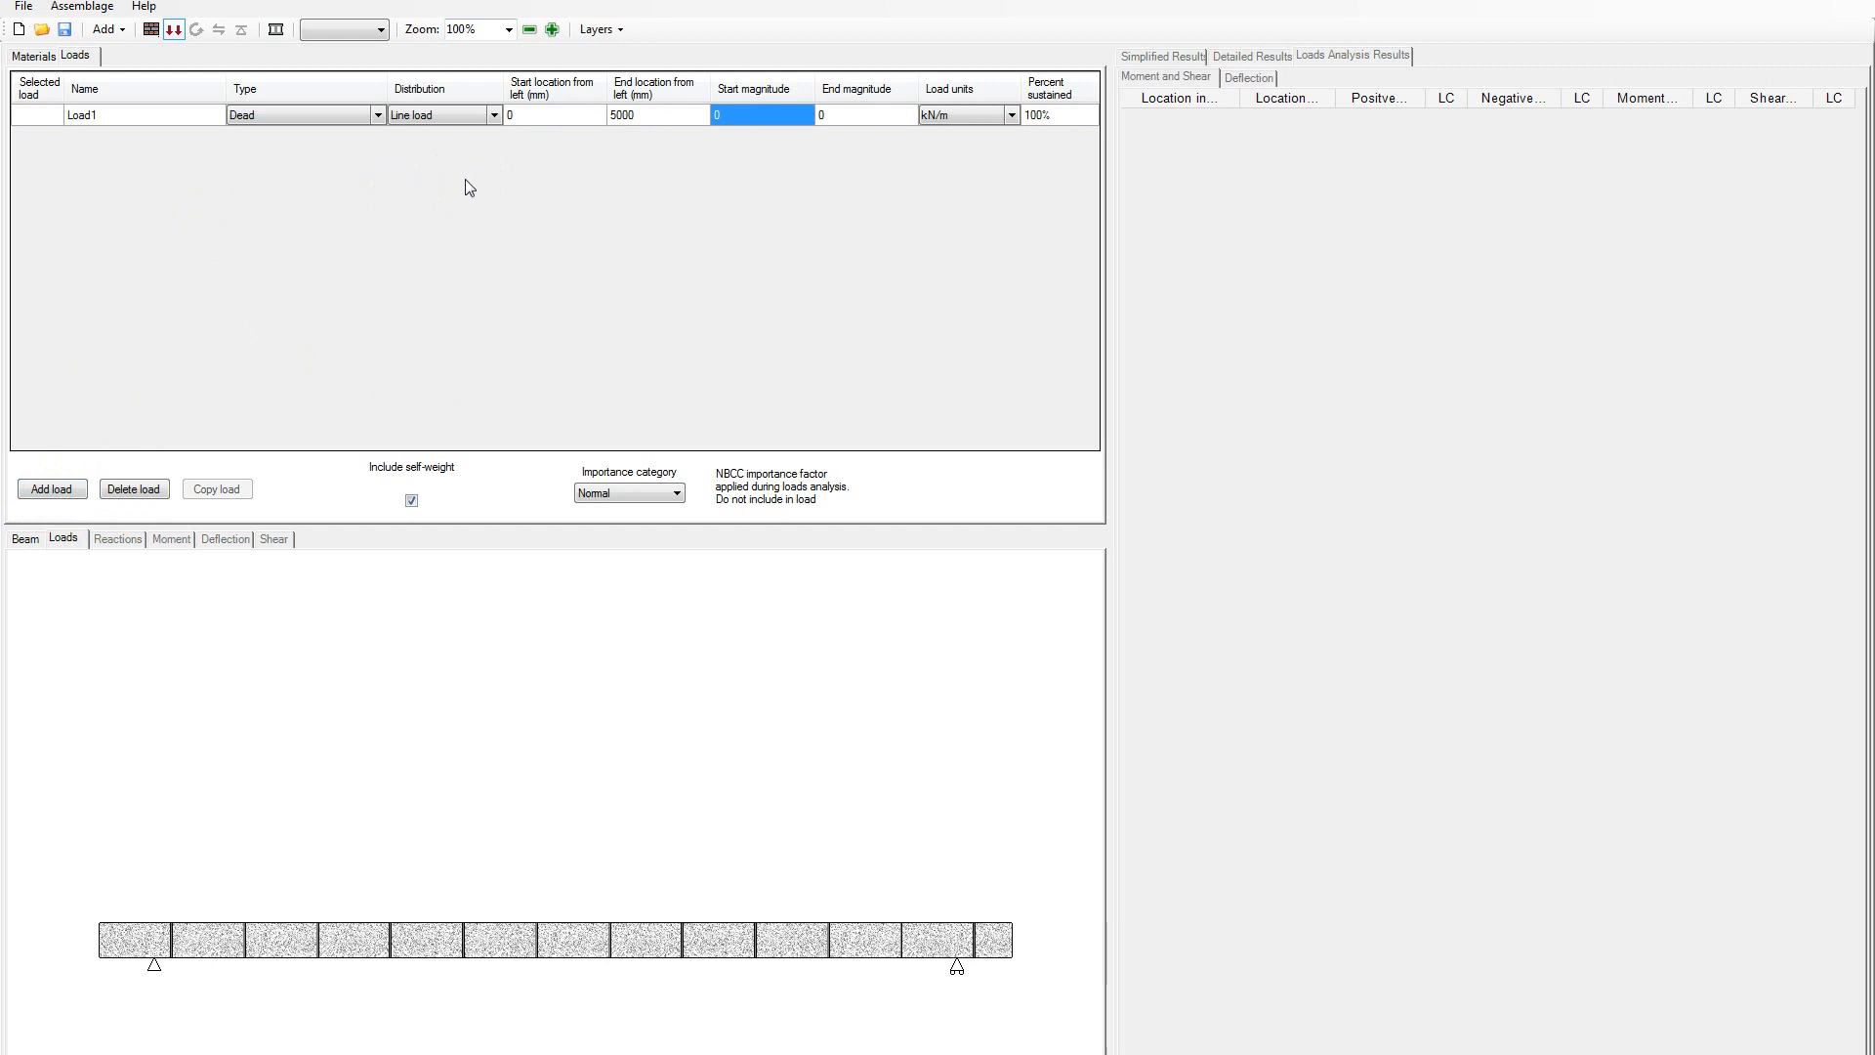
type("3")
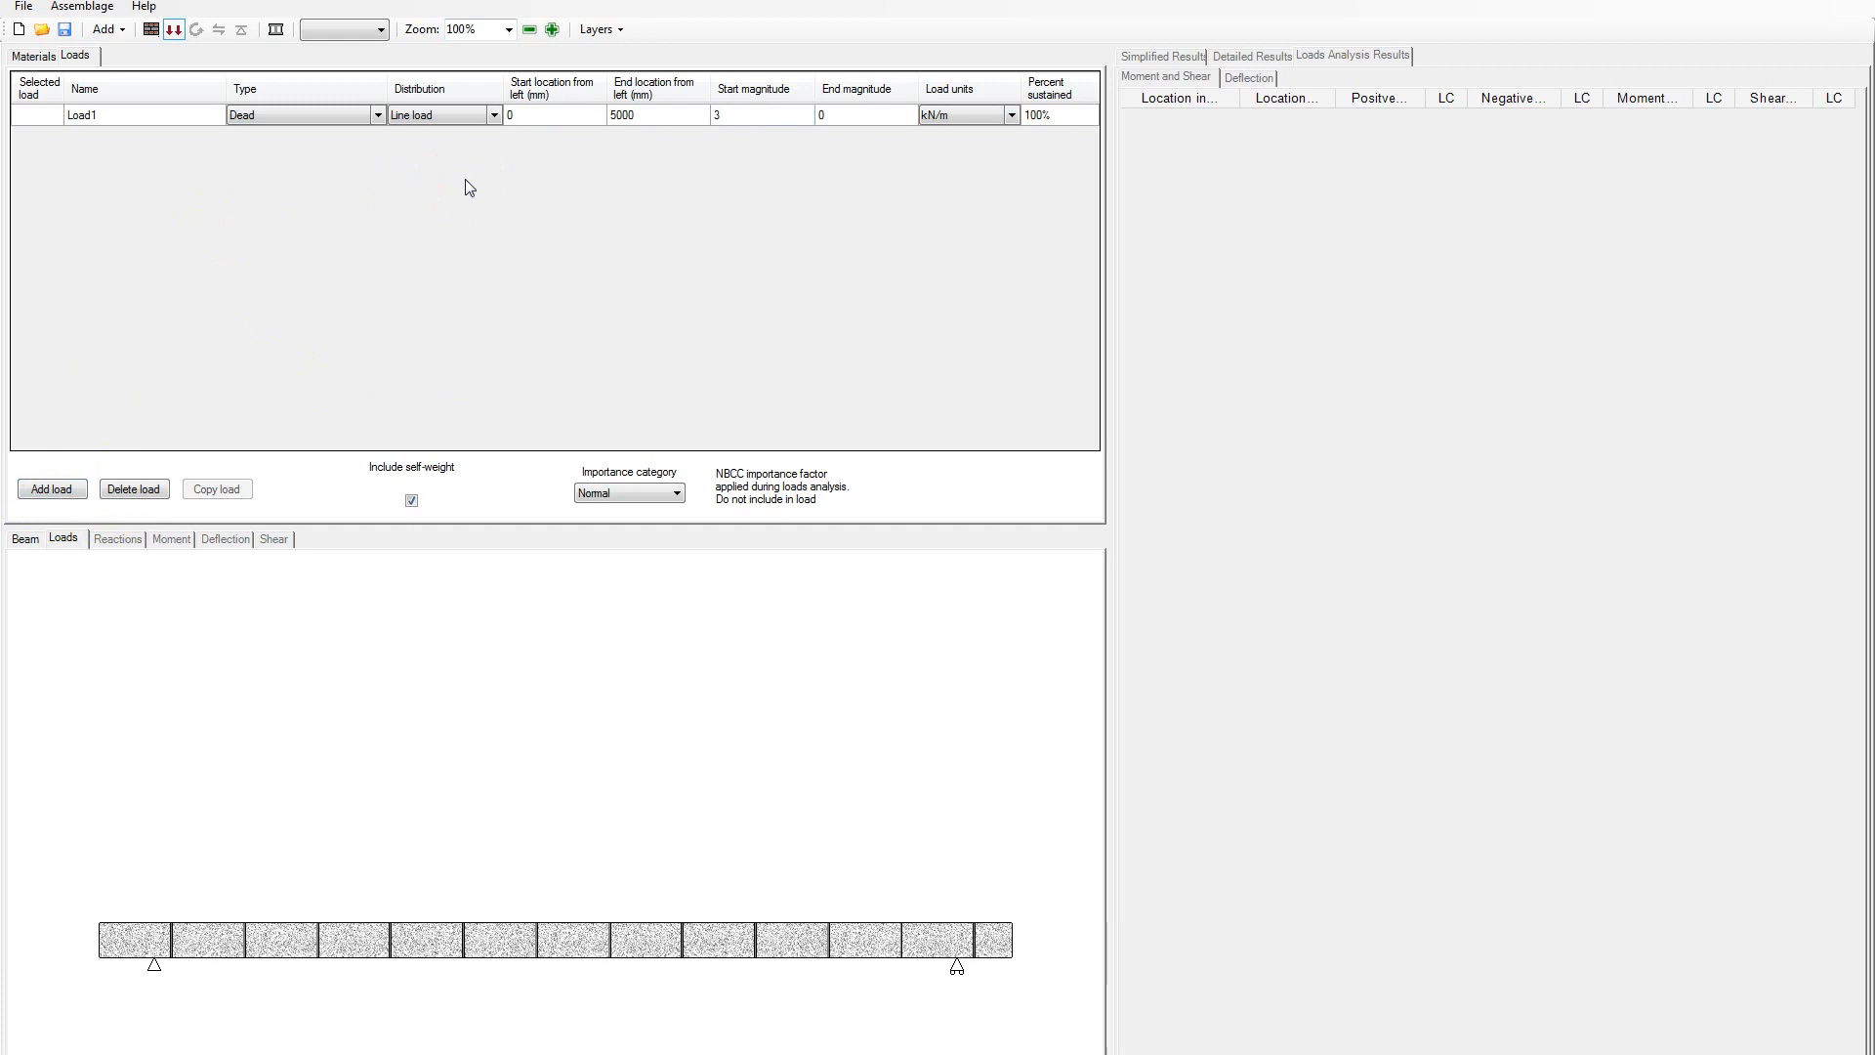
key("Return")
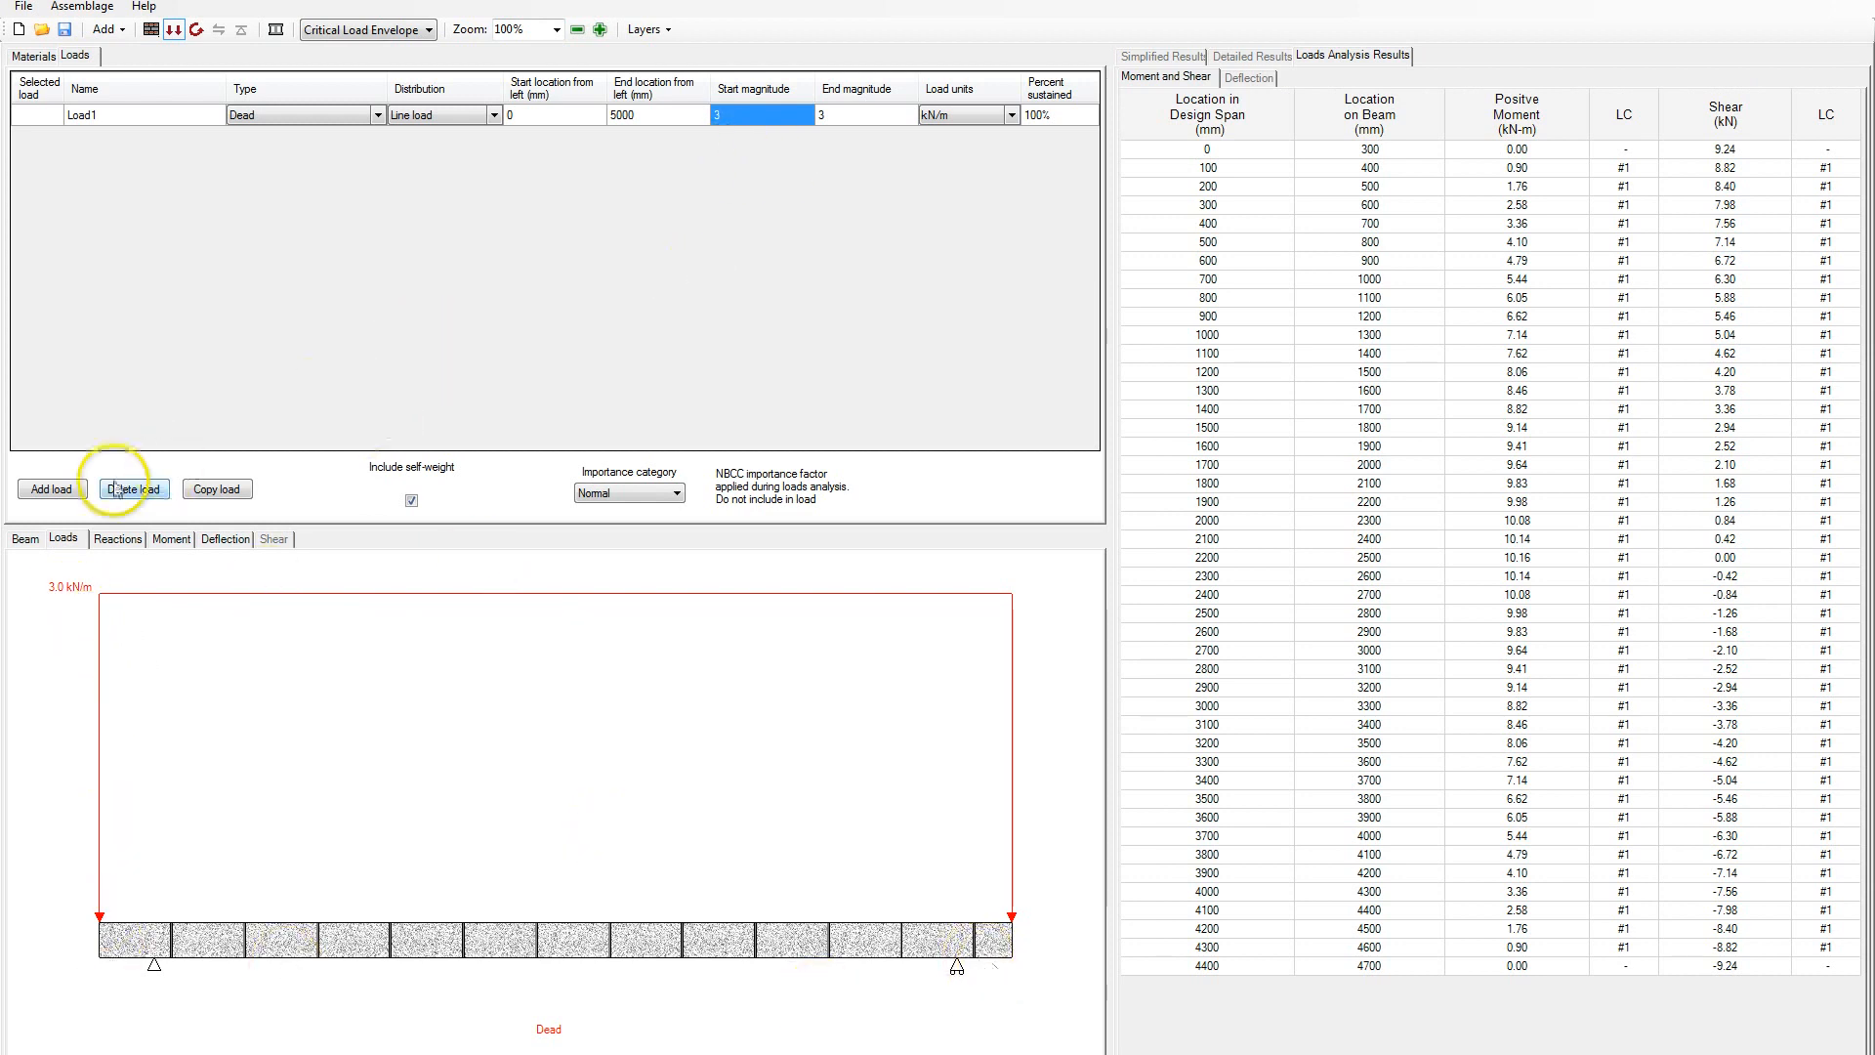
Add a second load as a live line load of 1 kN/m over the full beam
left_click(49, 491)
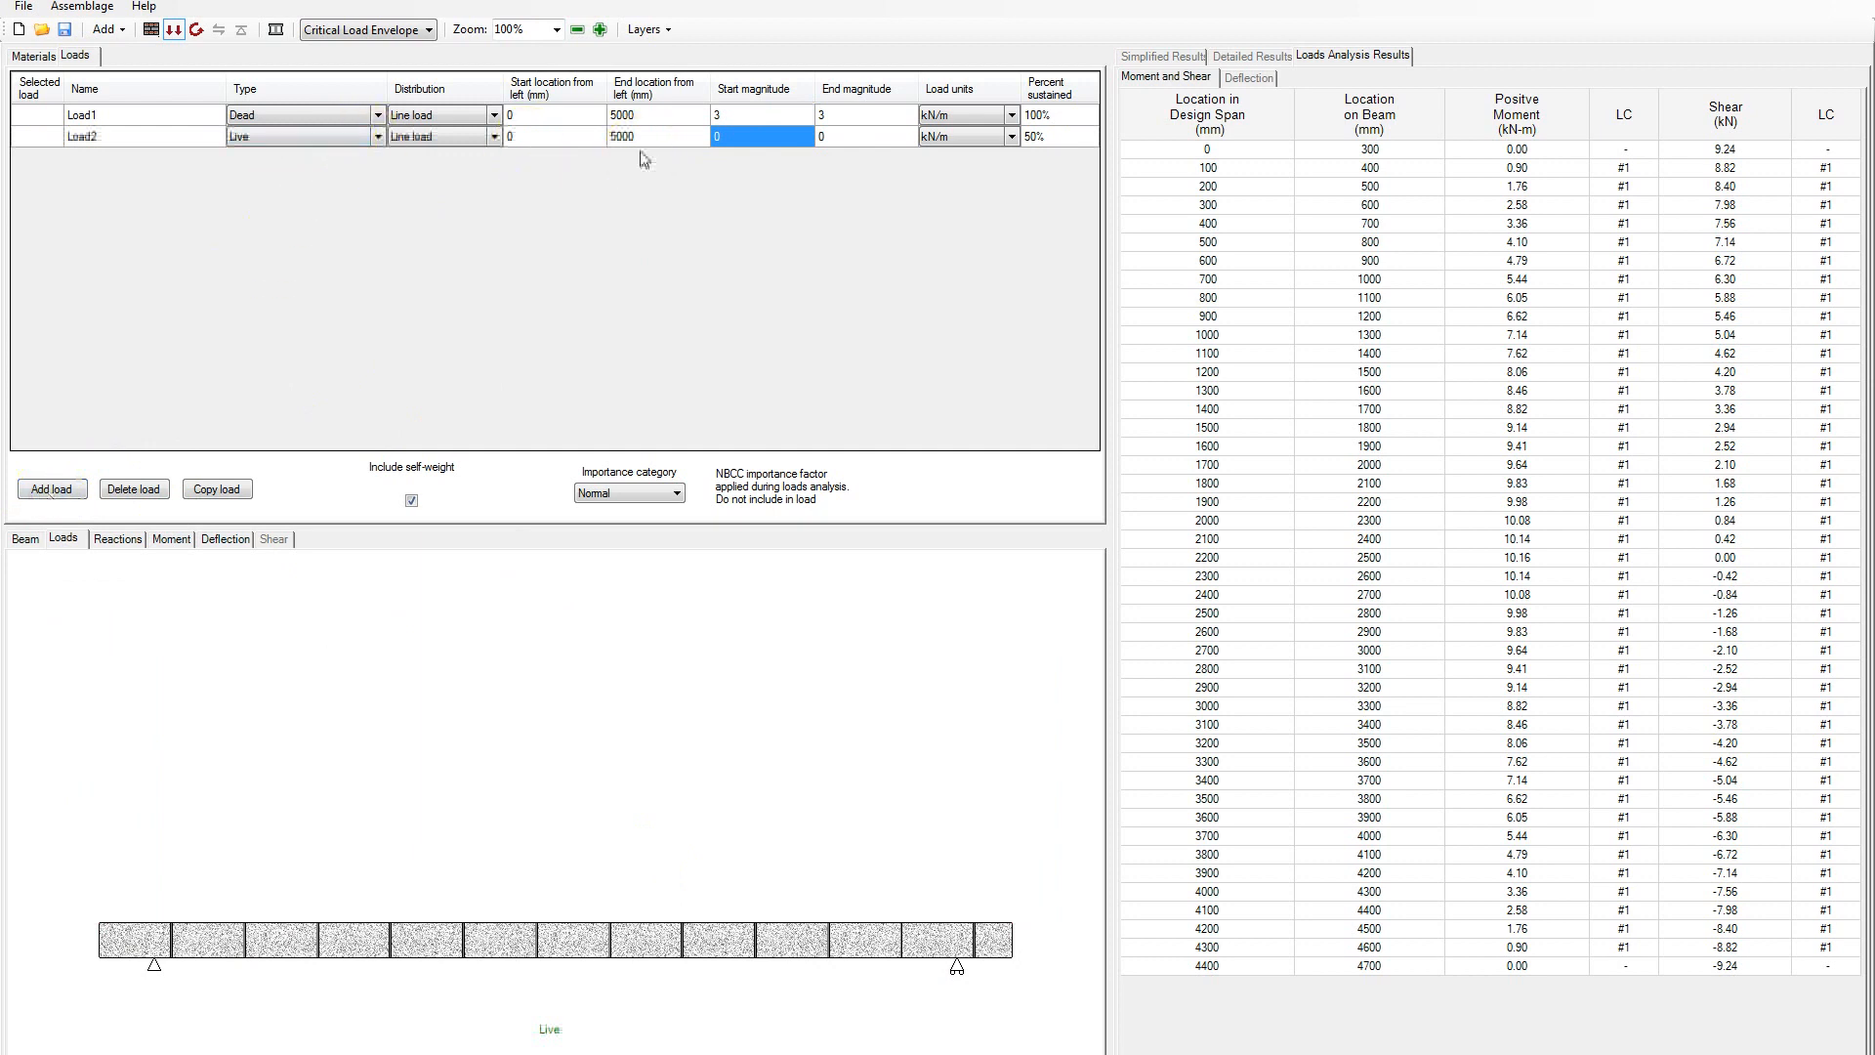
type("1")
key("Return")
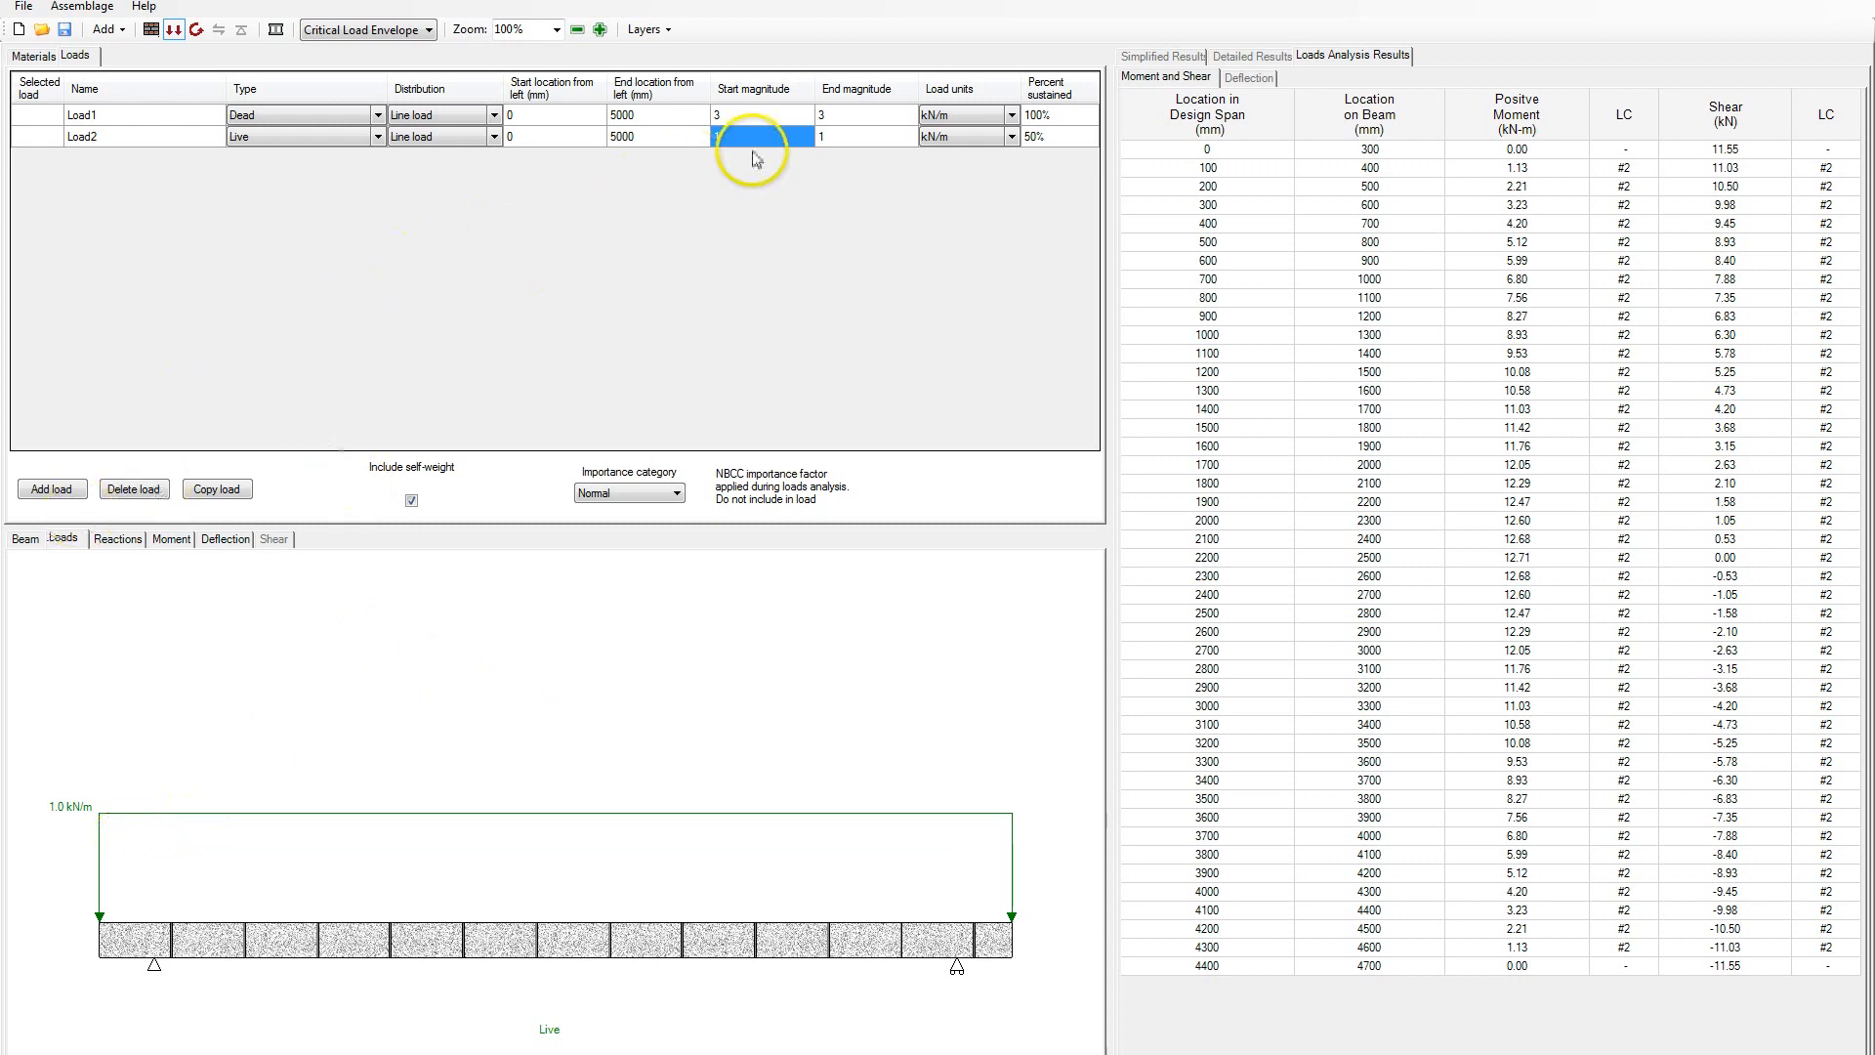
Set the live load's end magnitude to 0.5 kN/m
left_click(857, 136)
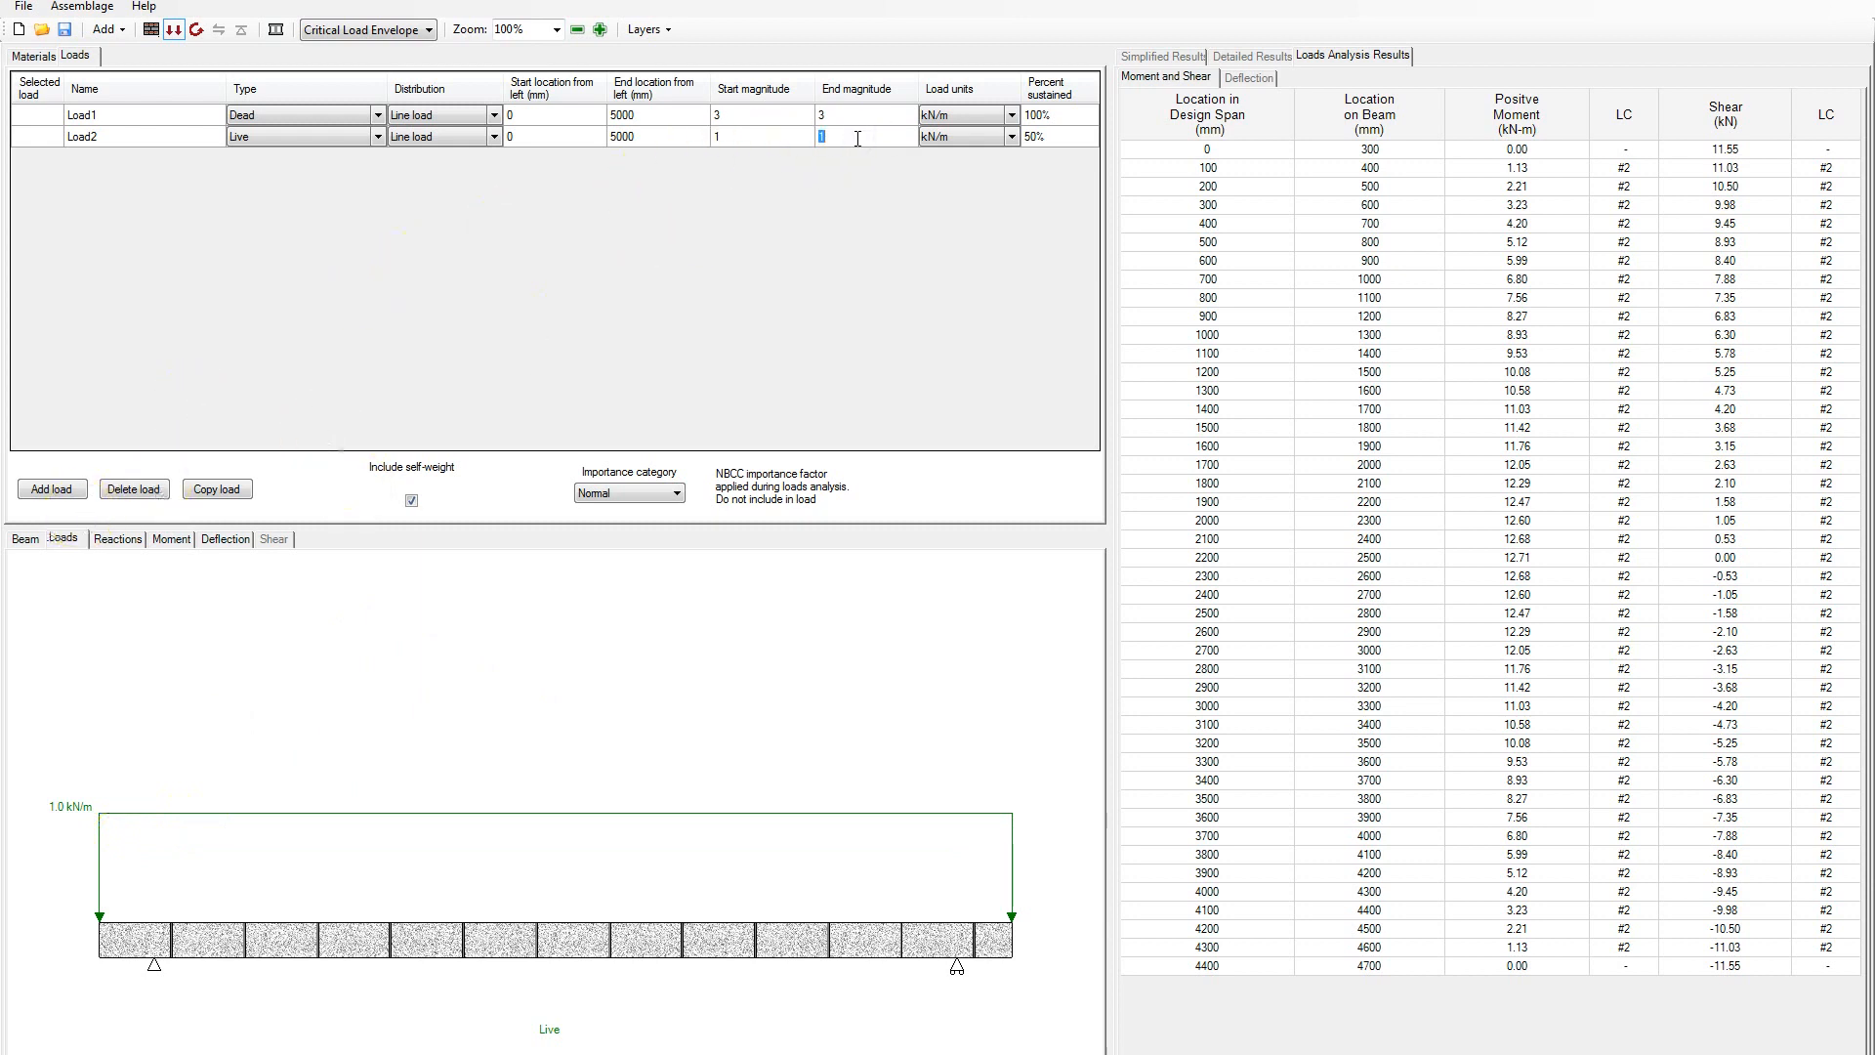
type("05")
key("Return")
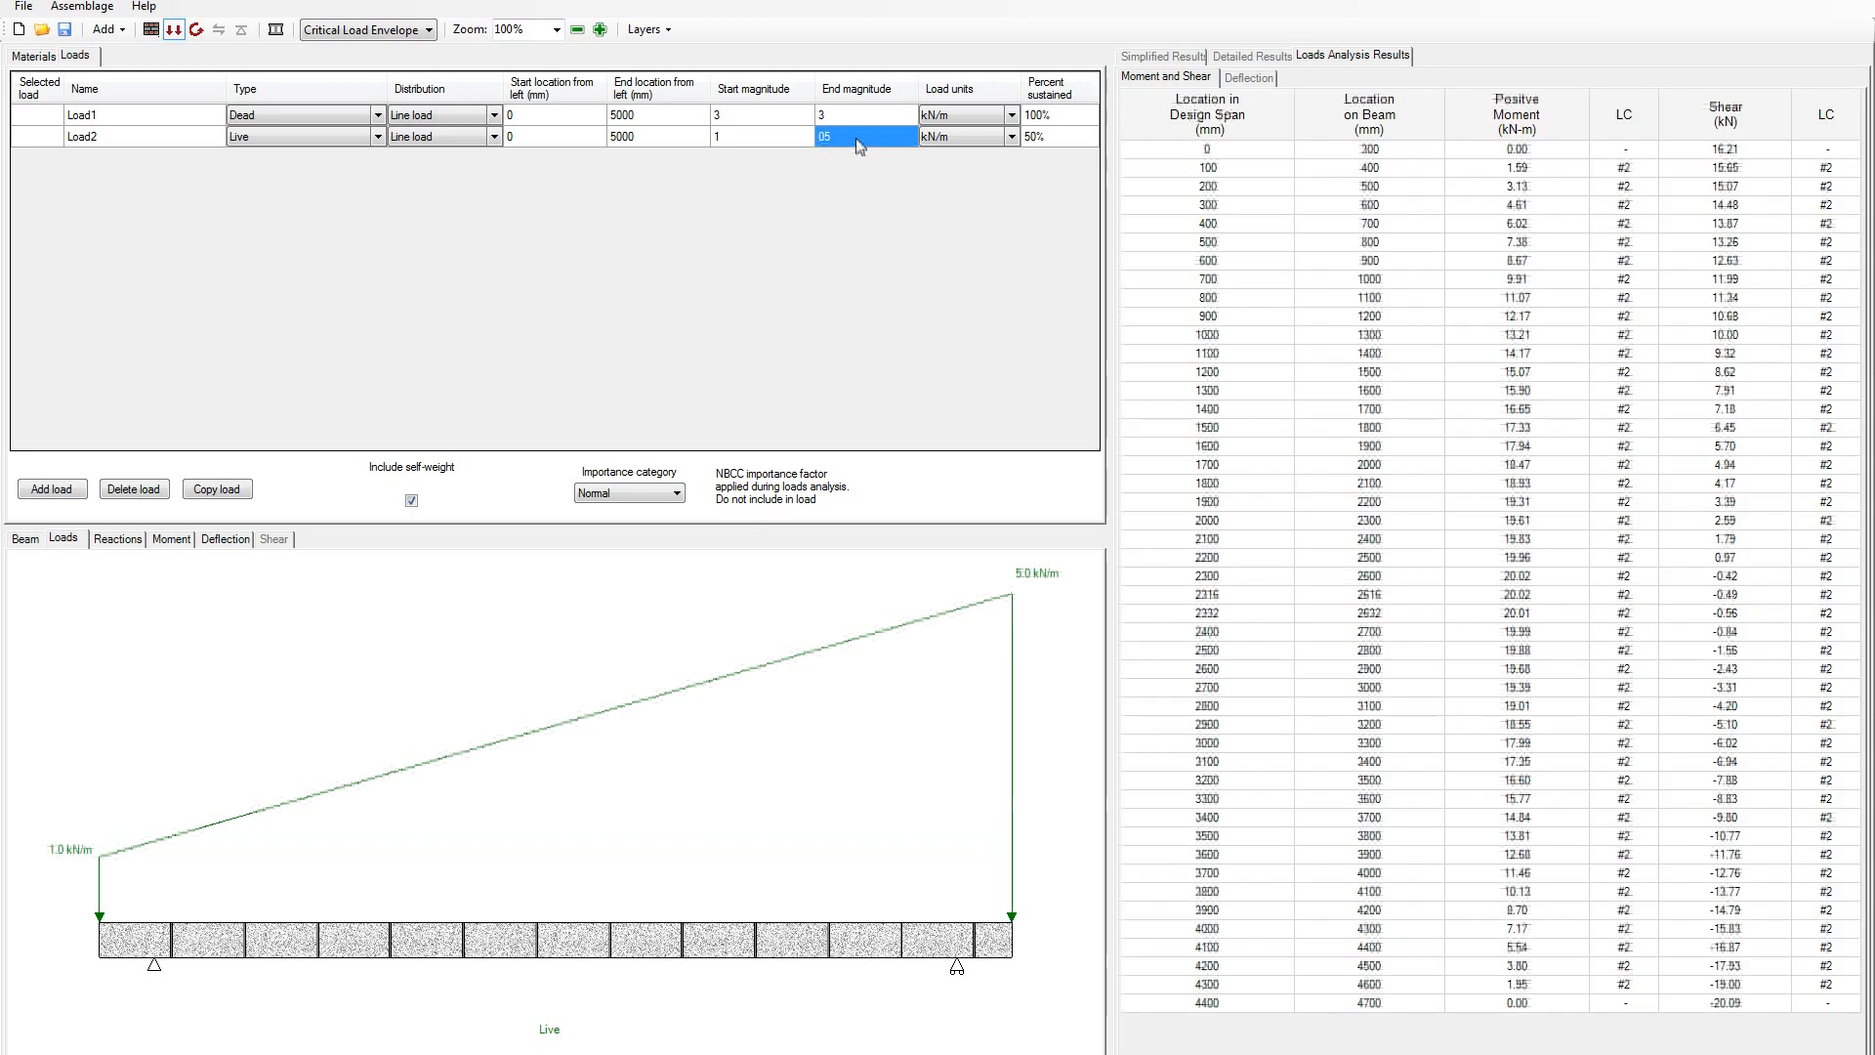
left_click(856, 138)
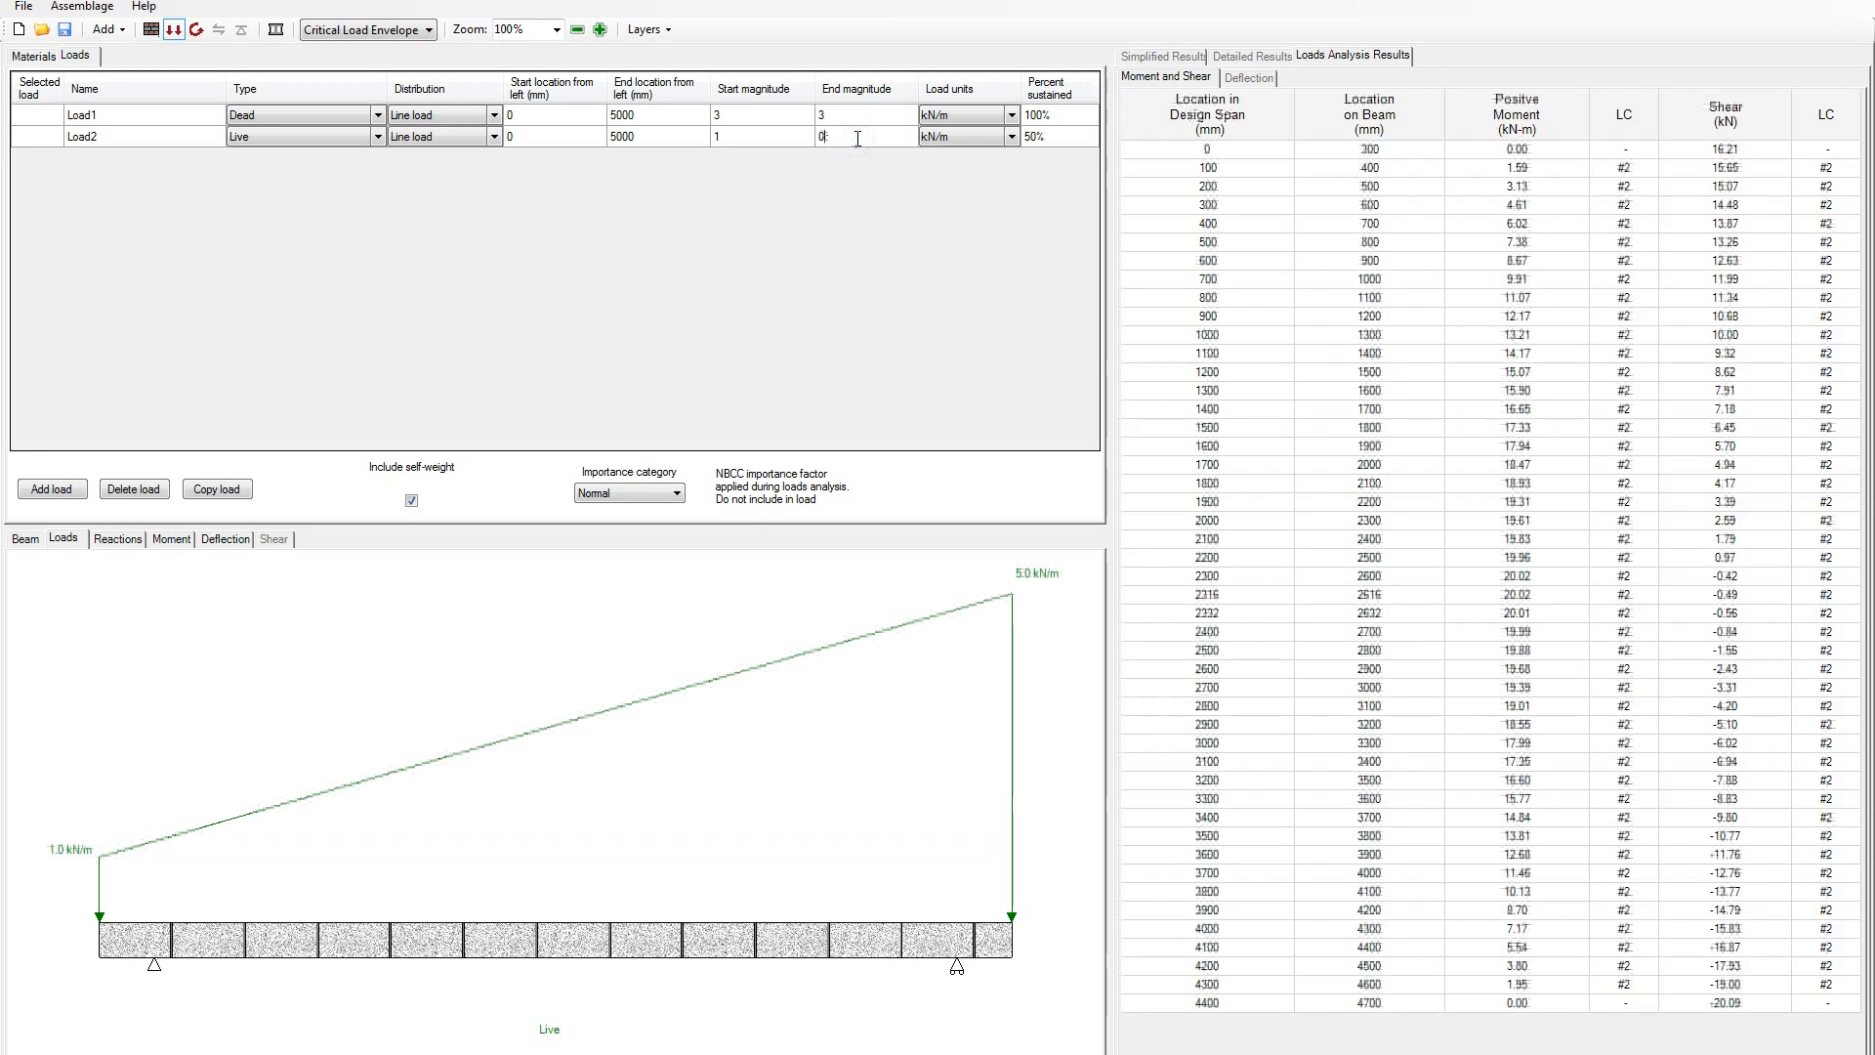
type("5")
key("Return")
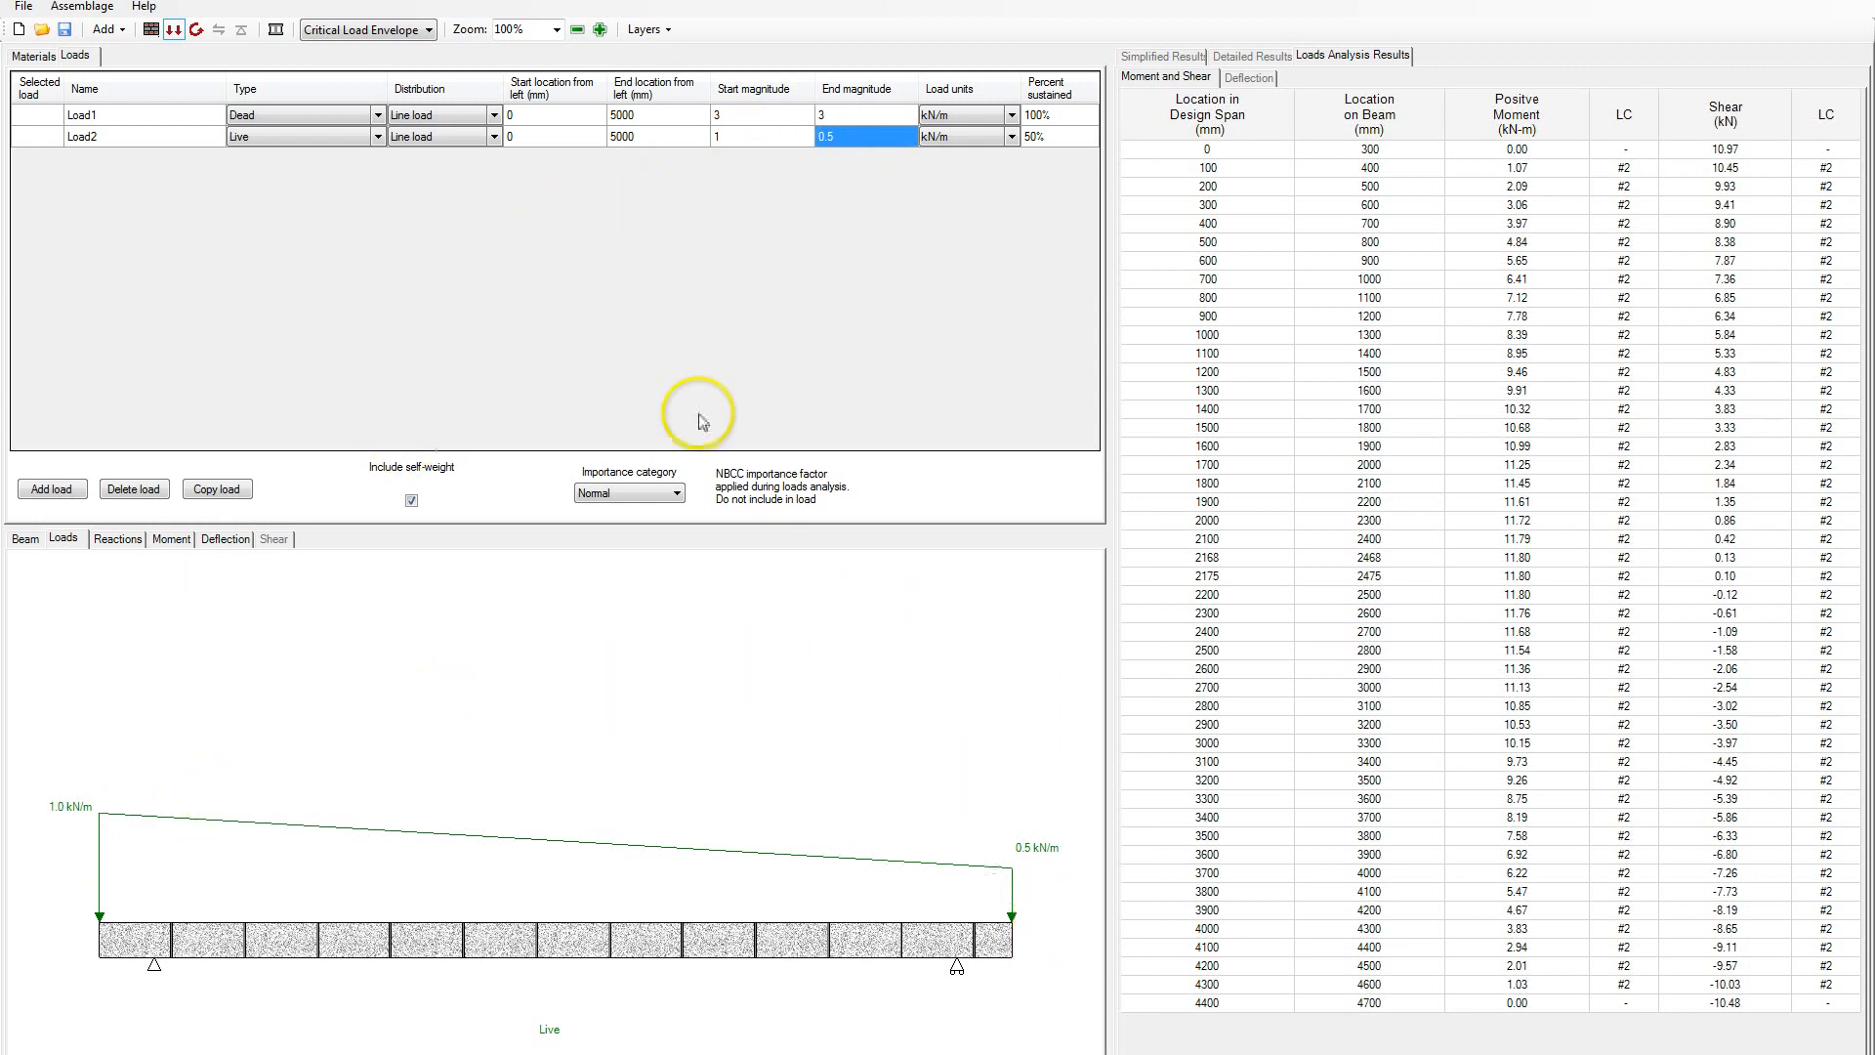
Set the live load's start location to 2500 mm from the left end of the beam
left_click(545, 143)
left_click(545, 139)
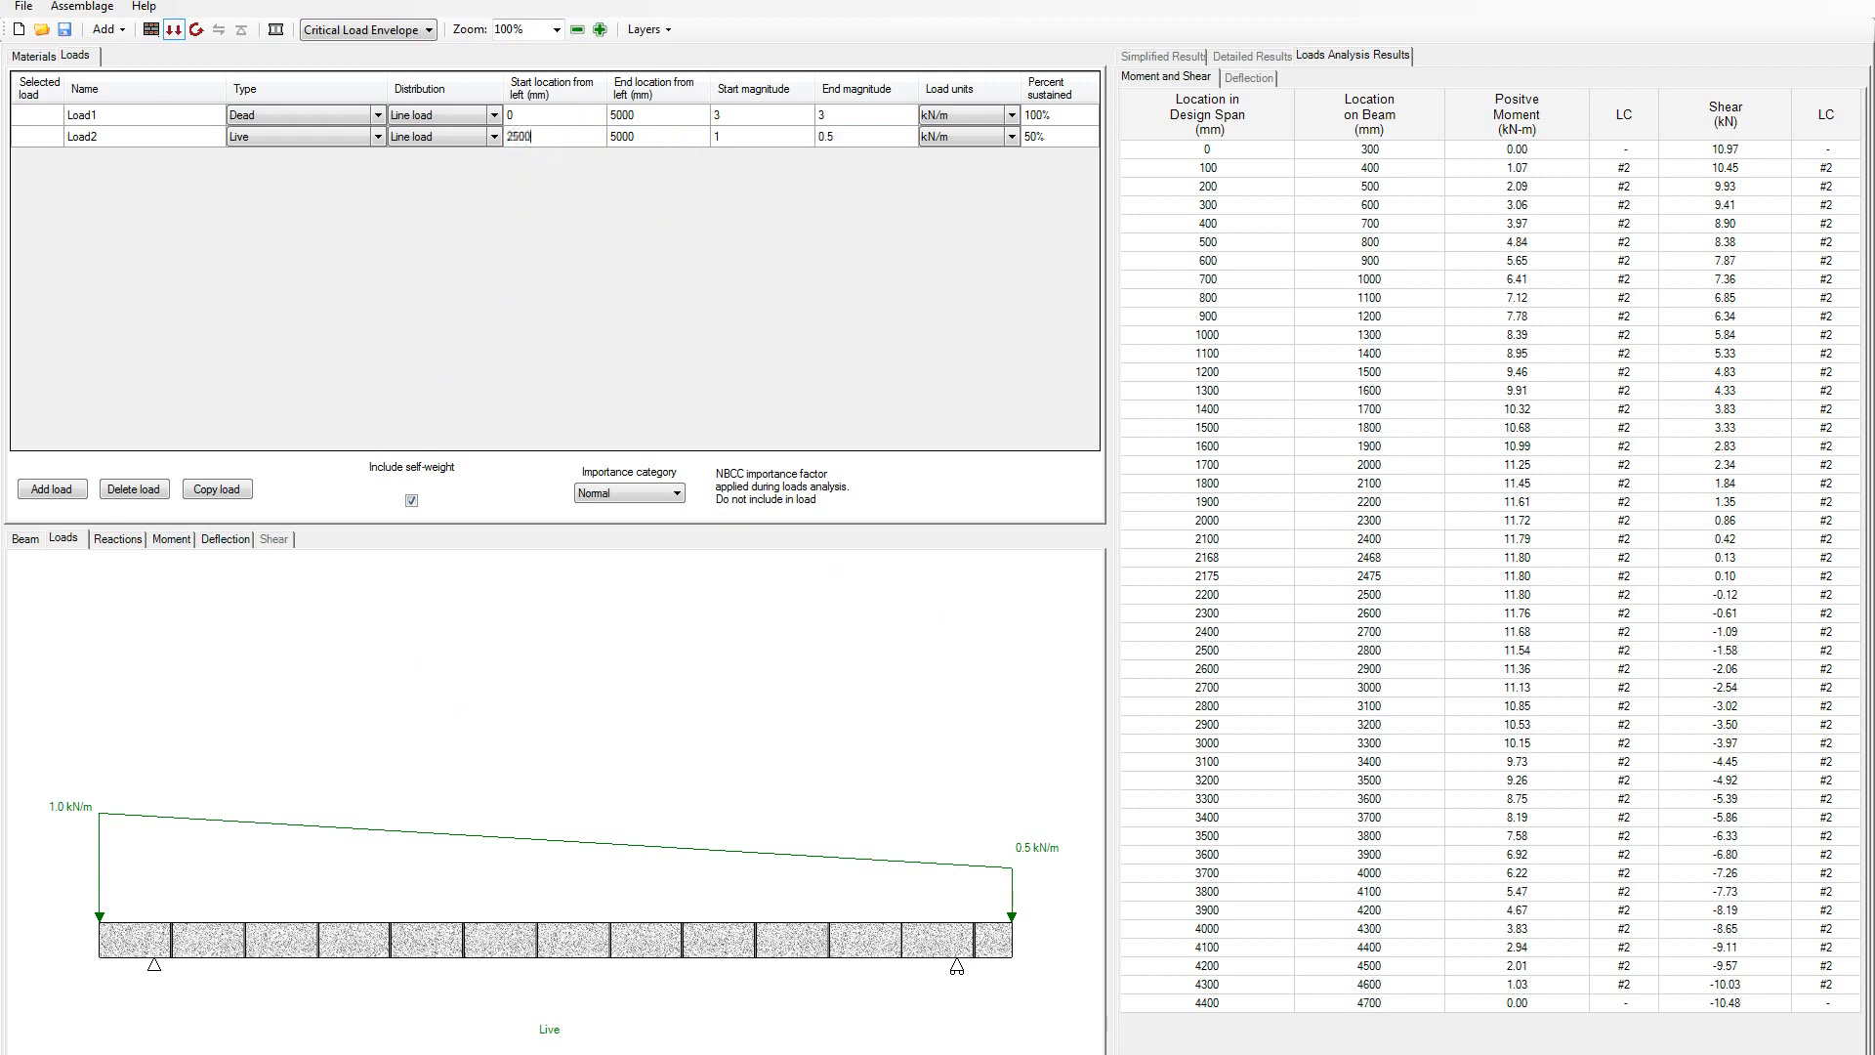
key("Return")
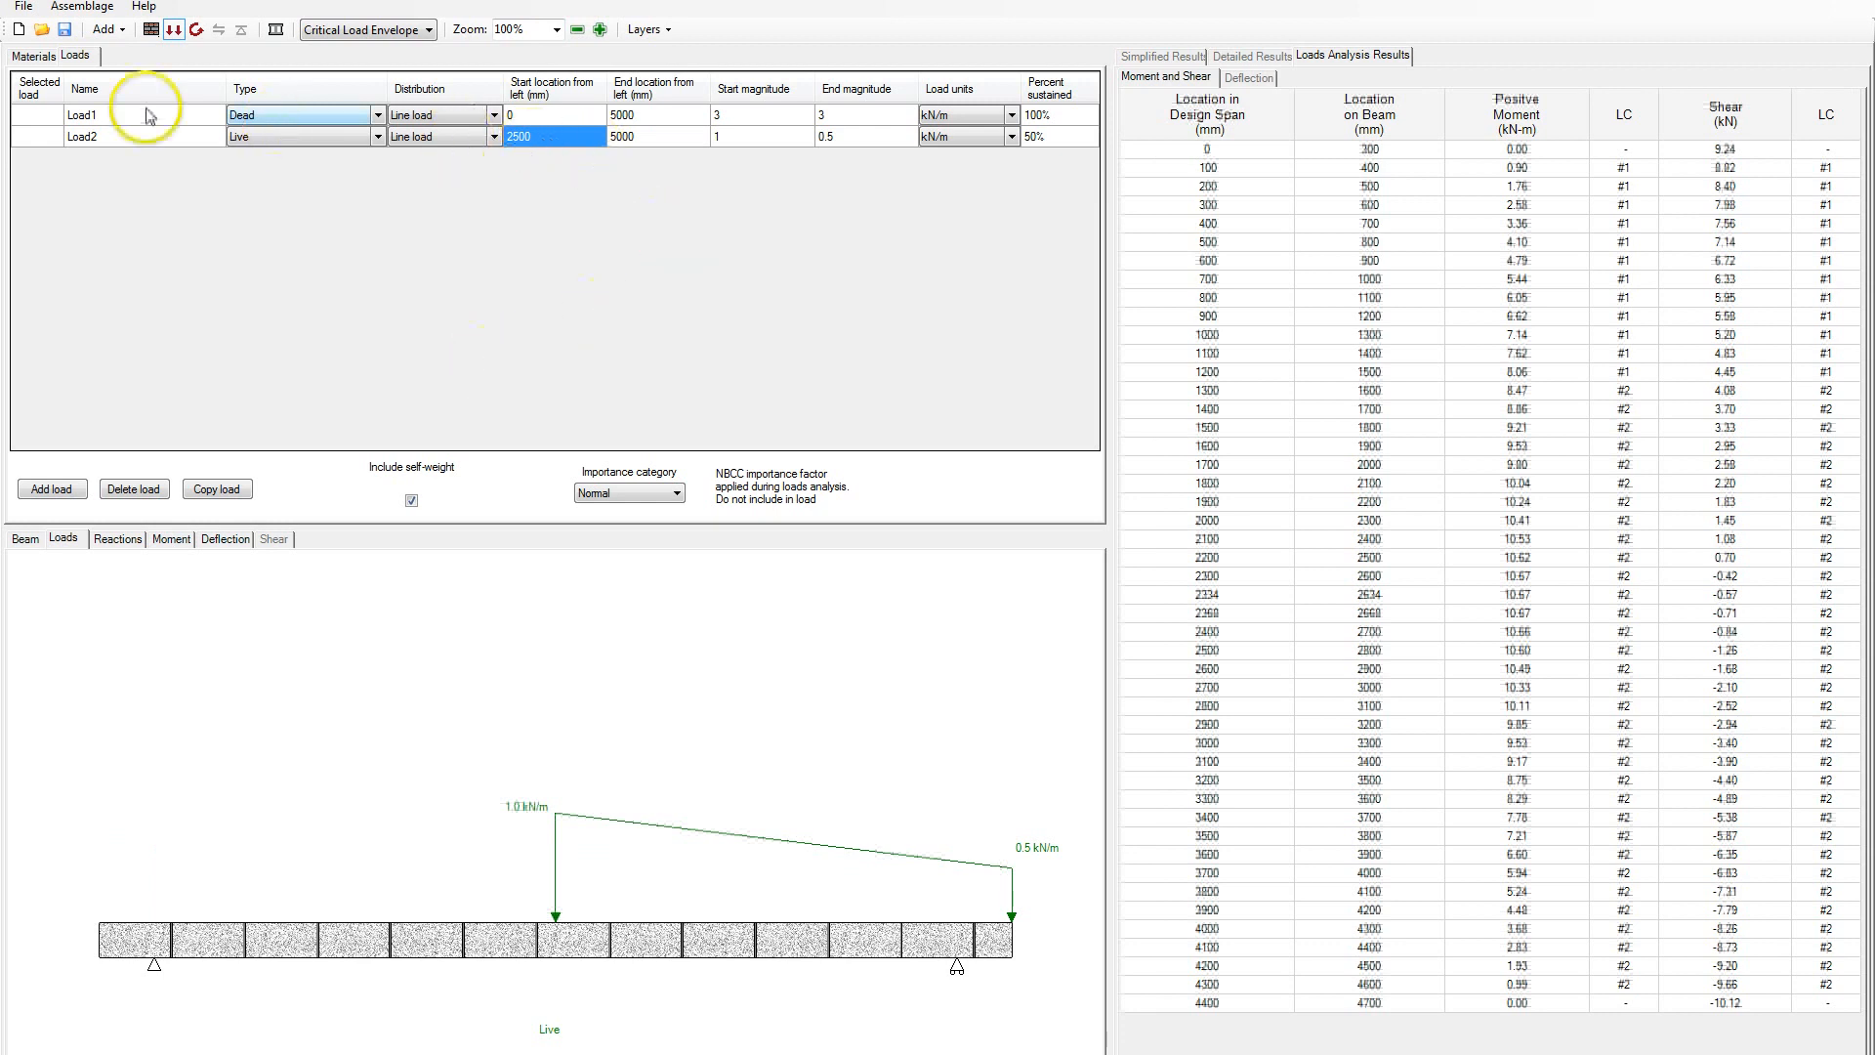
Copy the live load Load2 to create a third load, and reselect the original
left_click(47, 136)
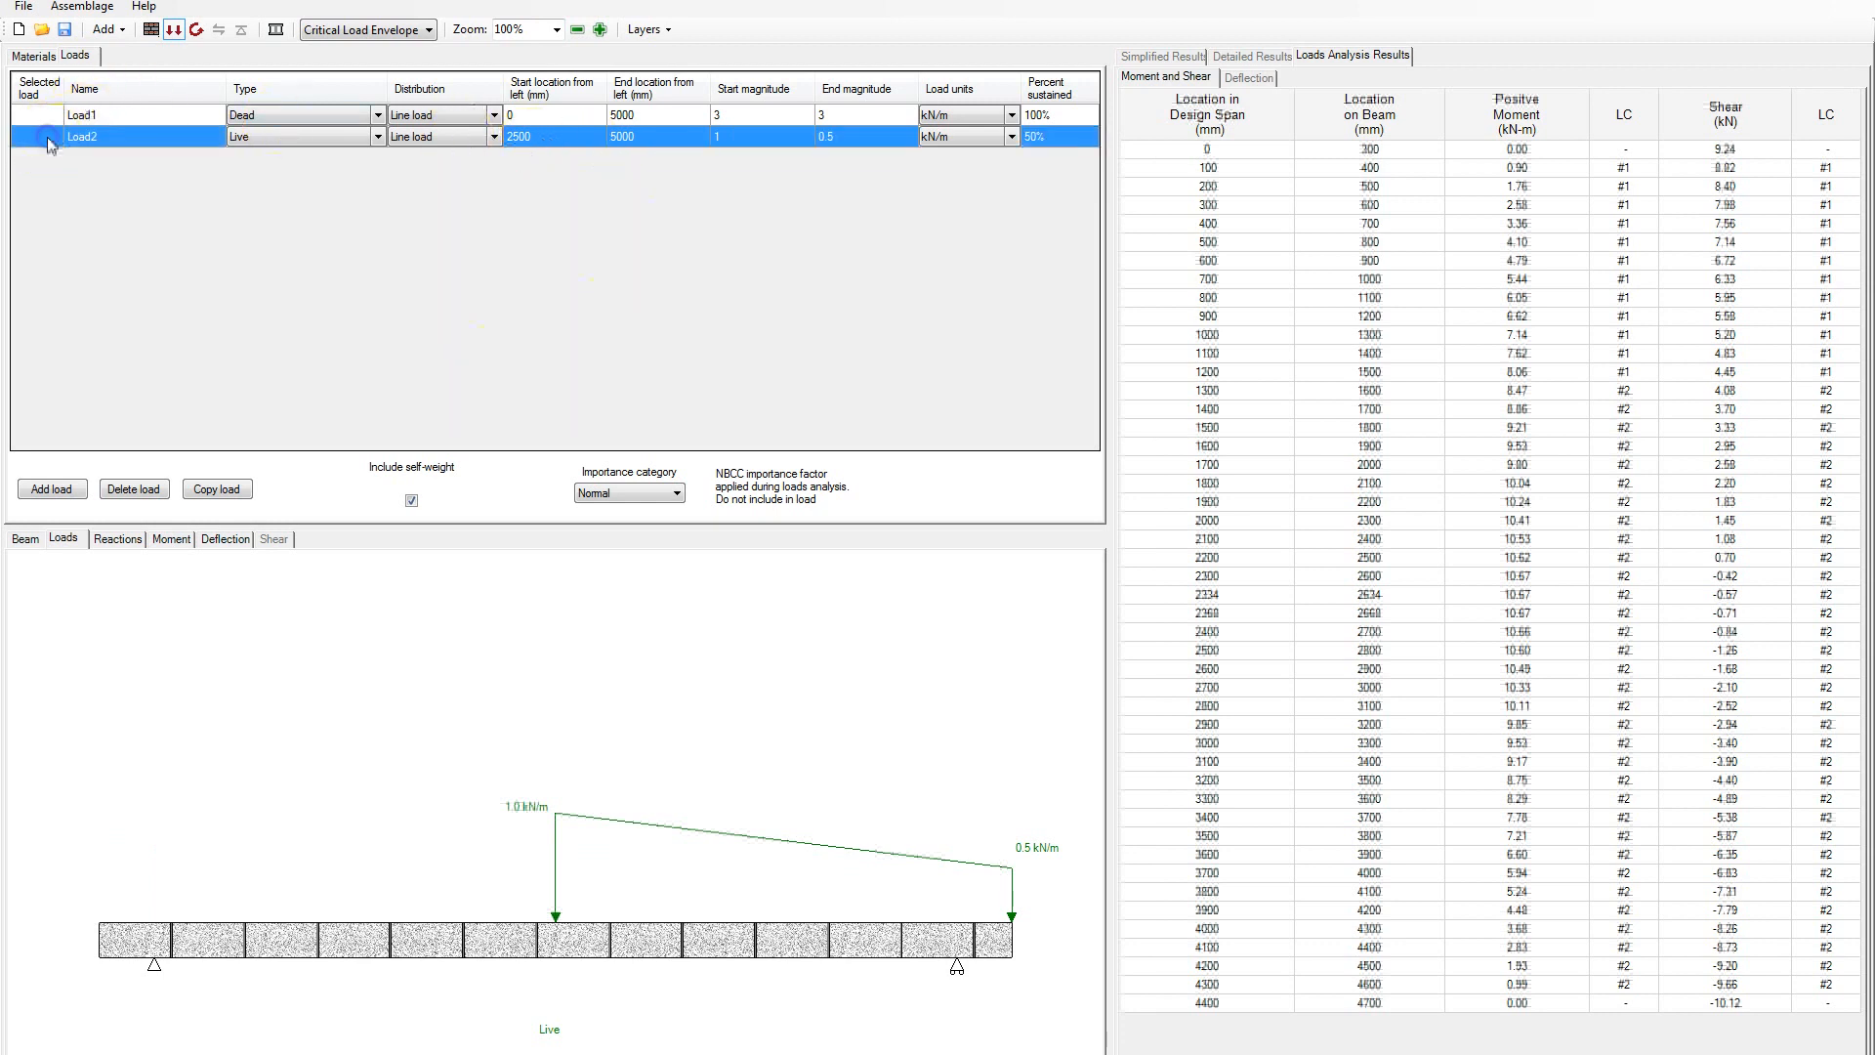
left_click(217, 489)
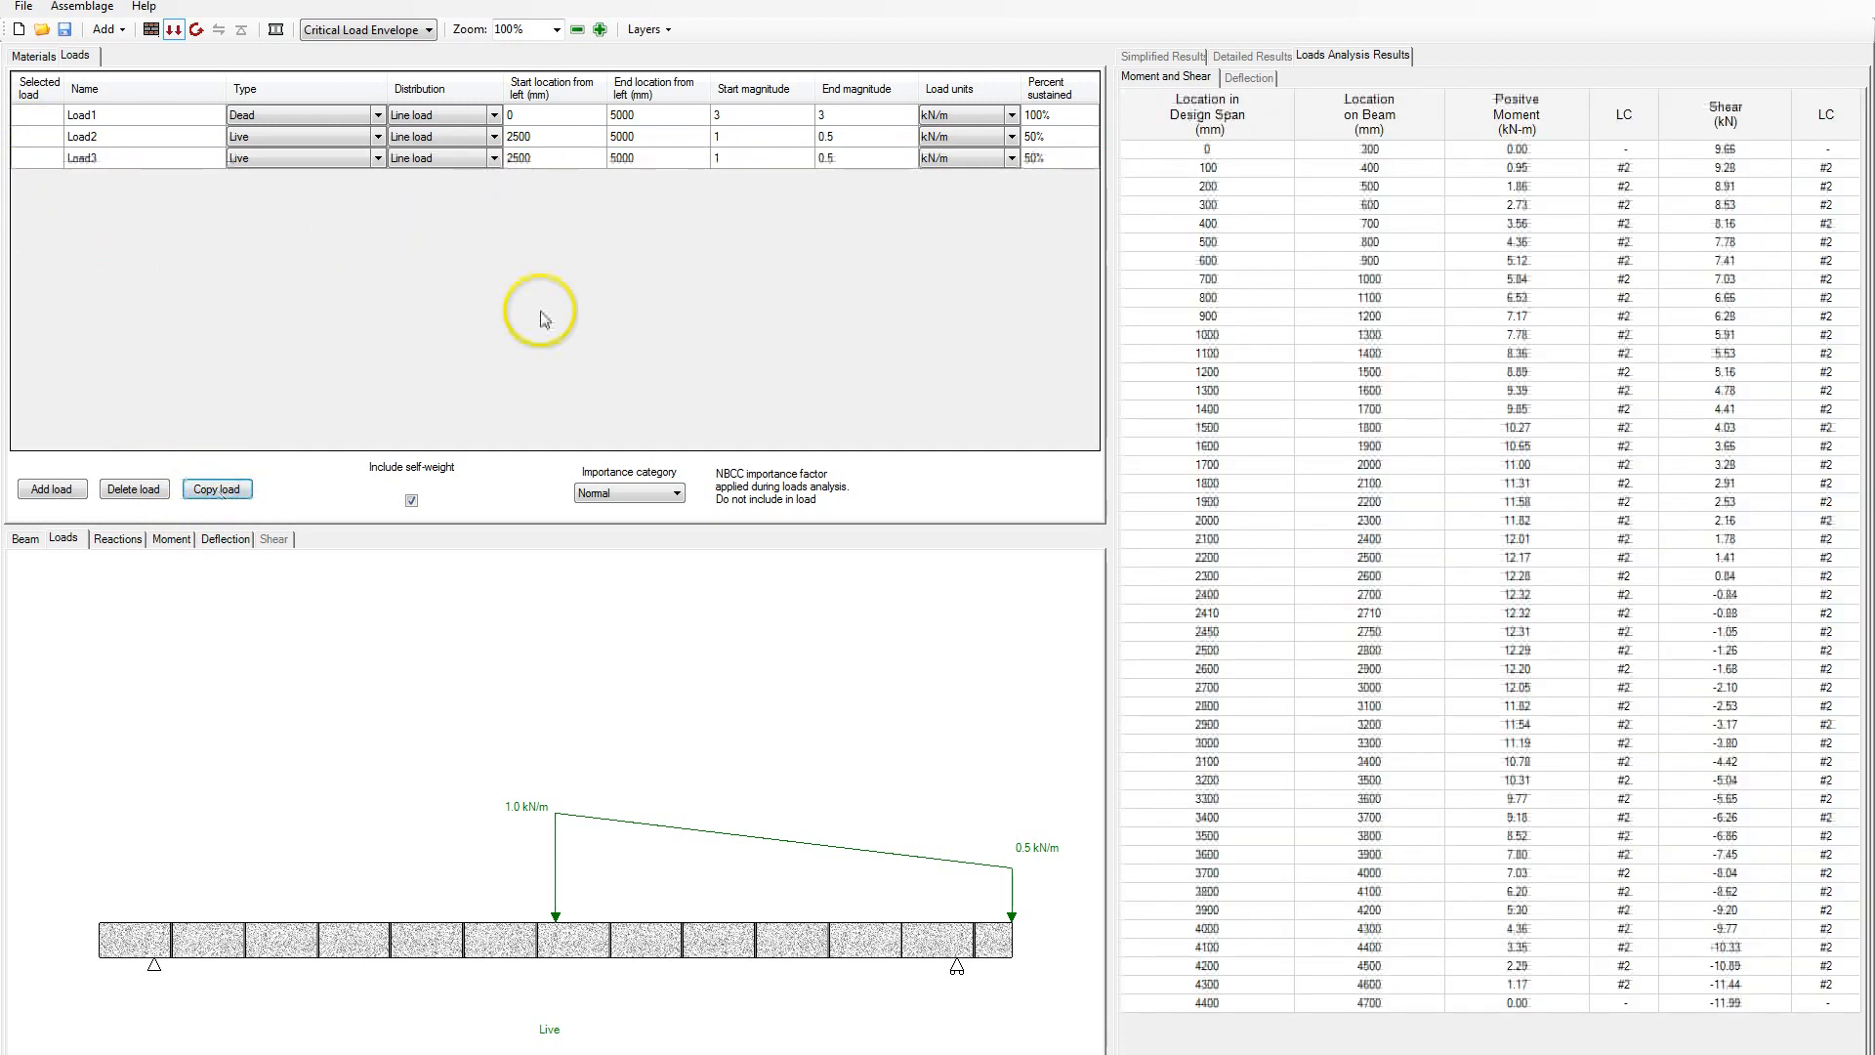
left_click(43, 143)
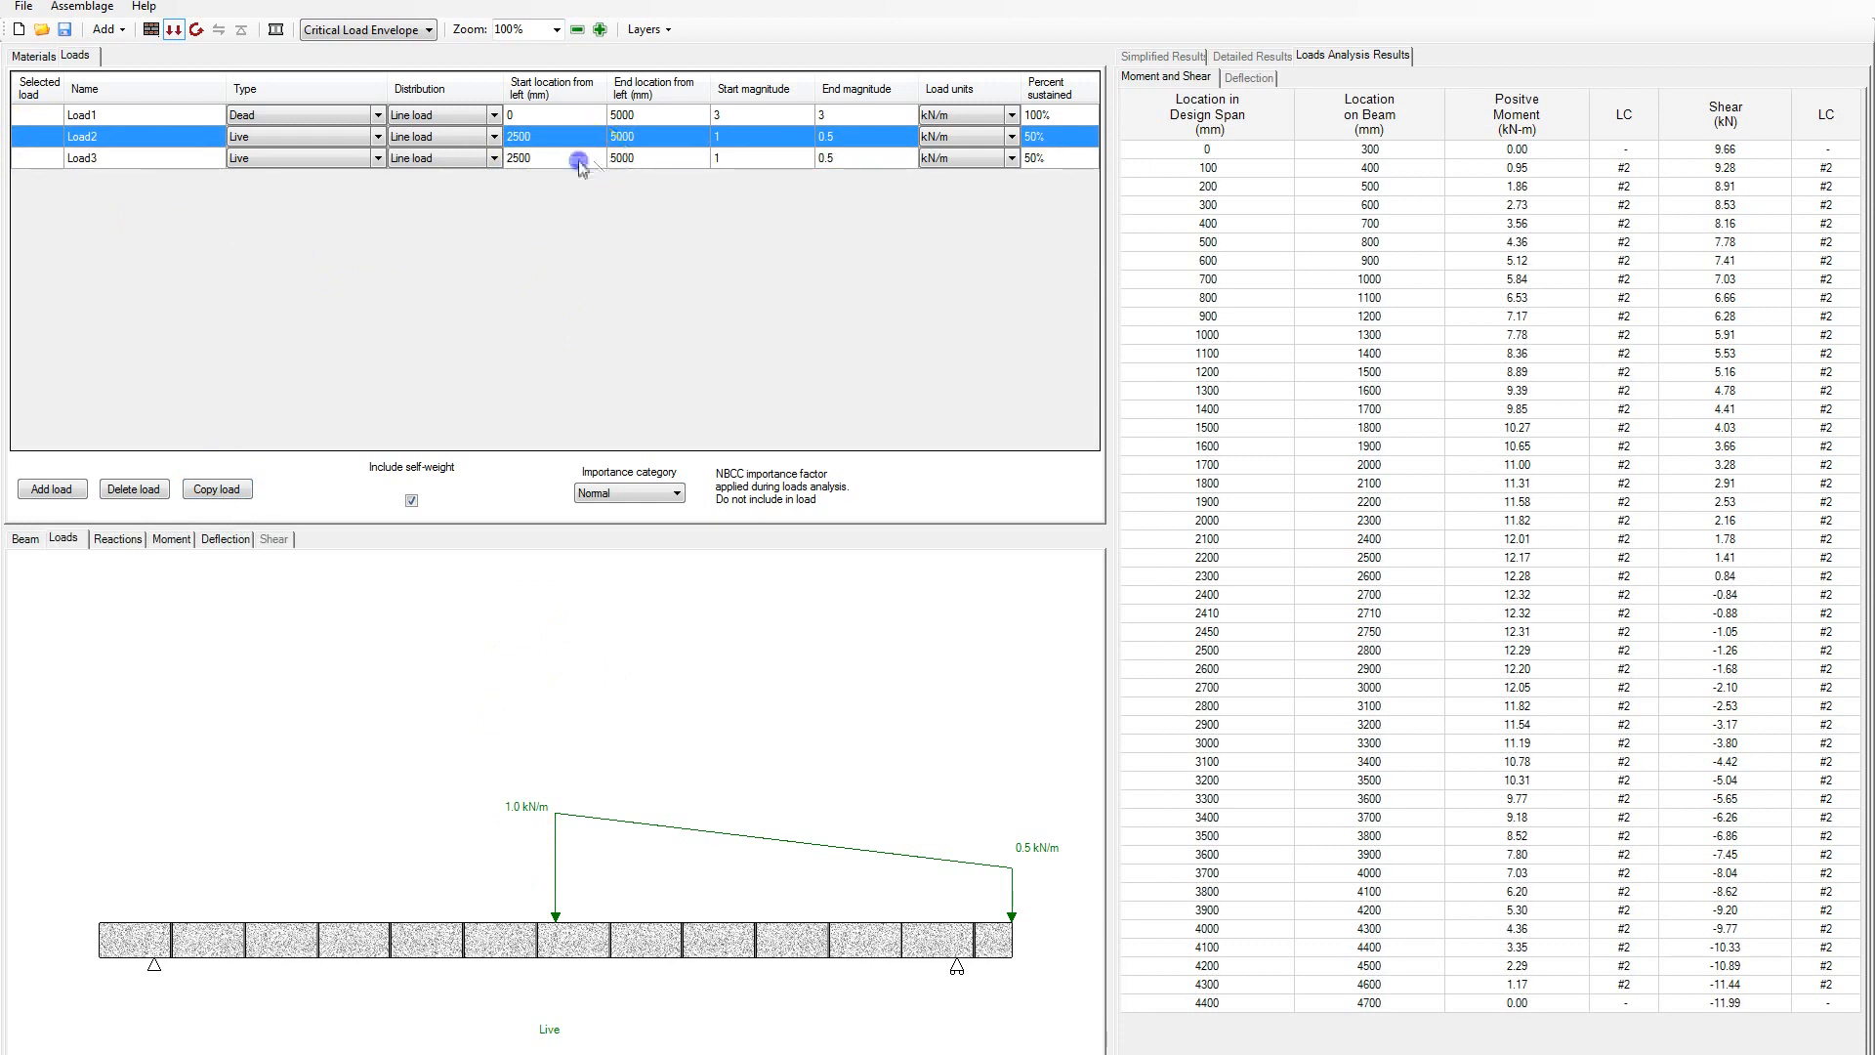
Set the copied live load's start location to 0 mm and its end location to 2500 mm
left_click(540, 162)
left_click(540, 160)
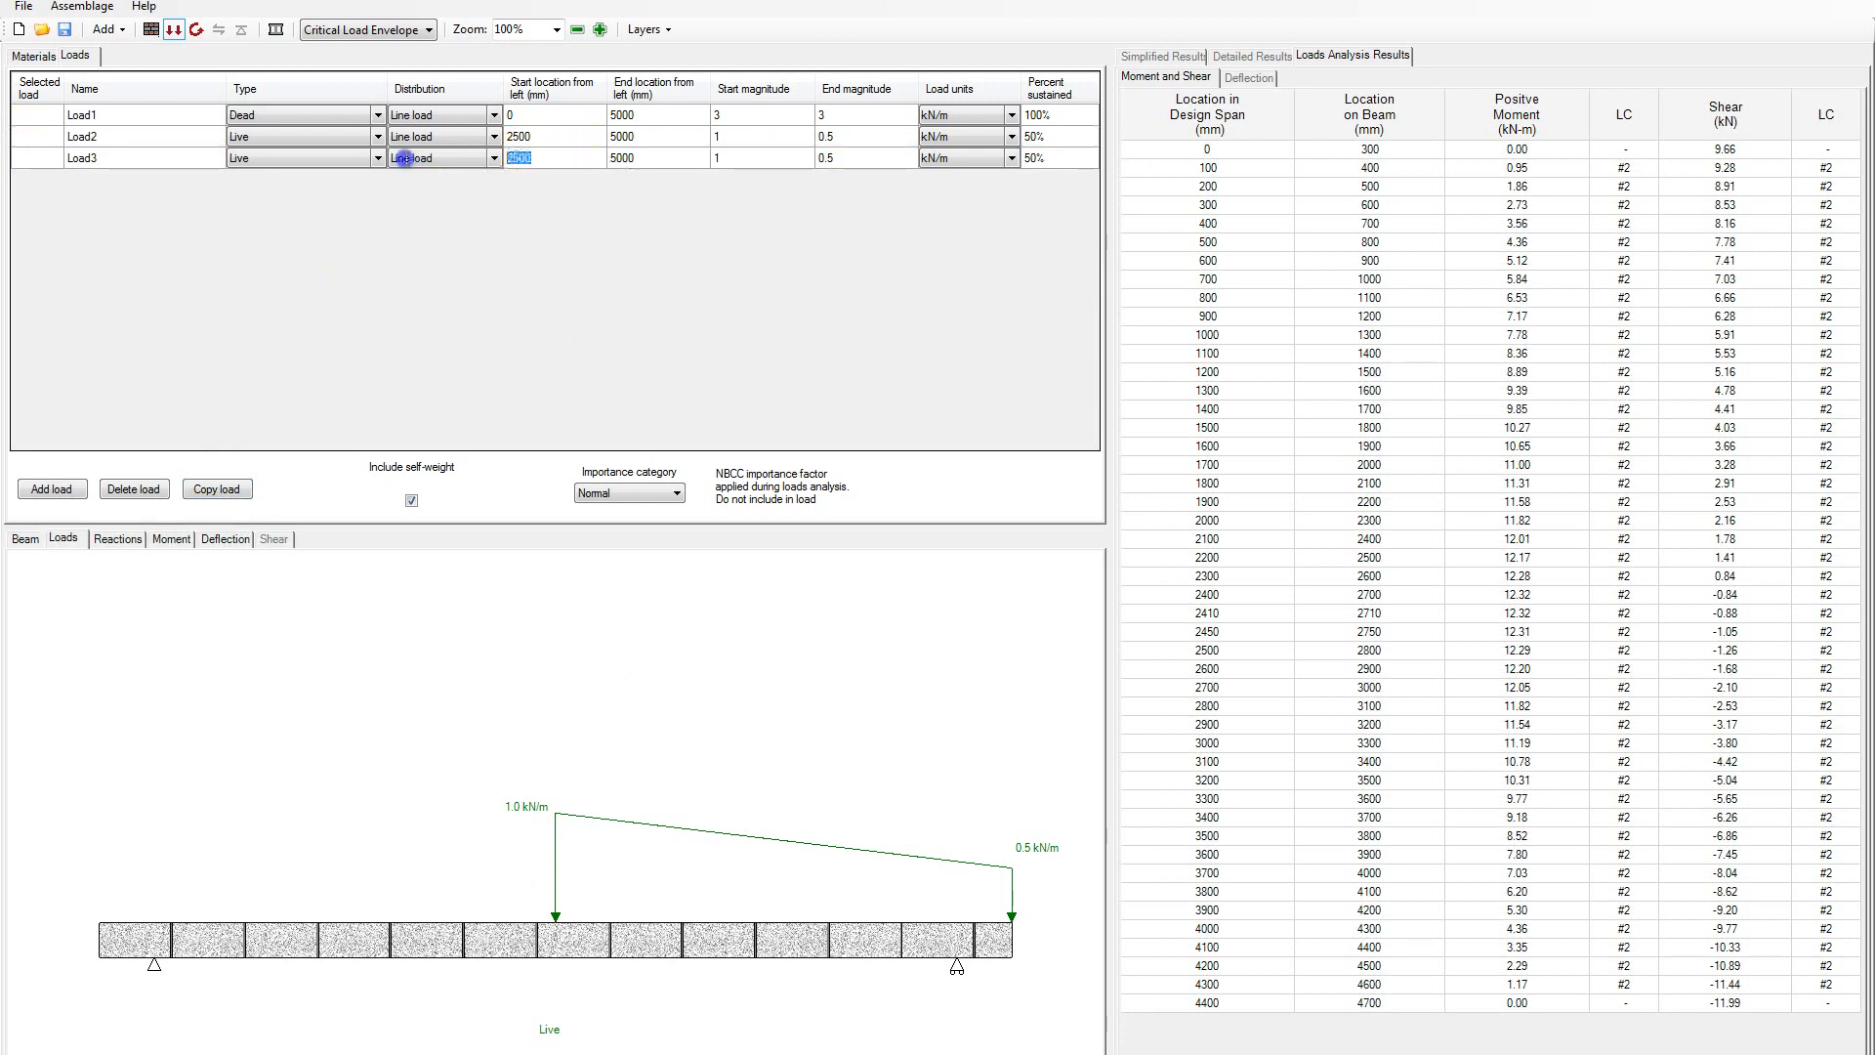
type("0")
left_click(650, 162)
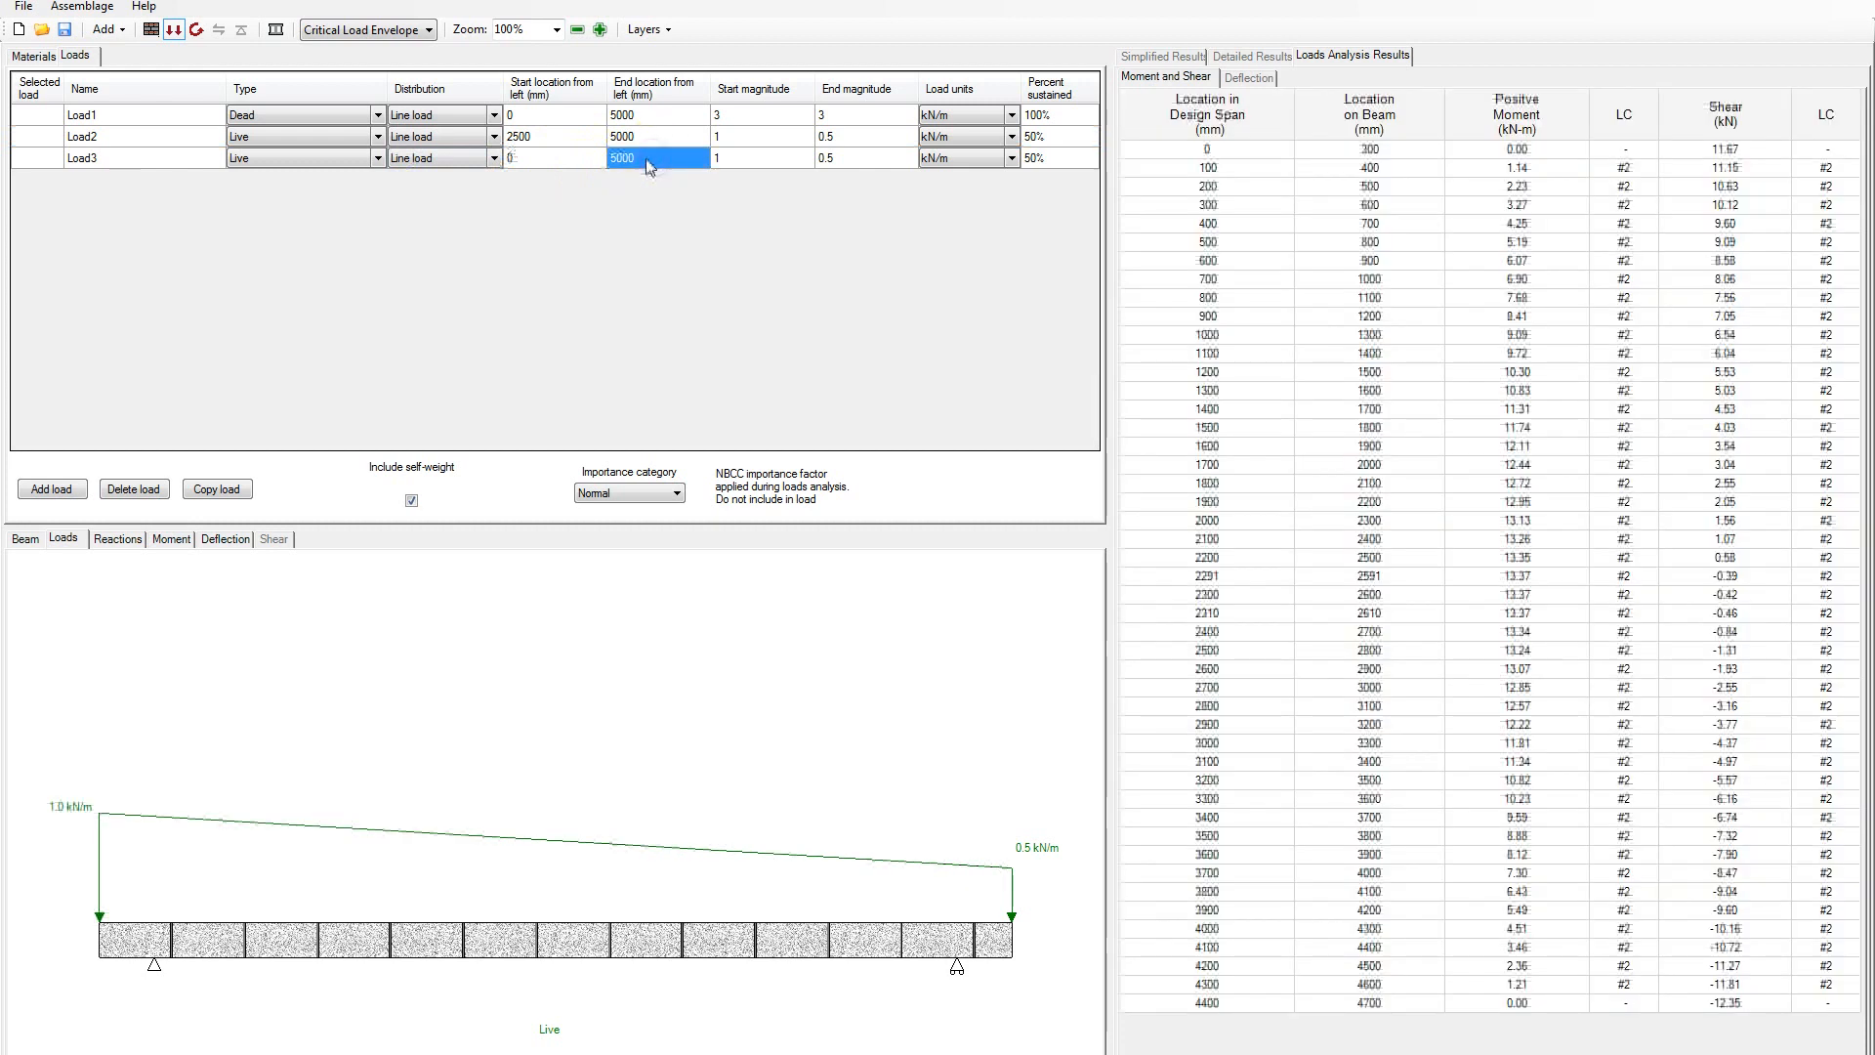
left_click(648, 160)
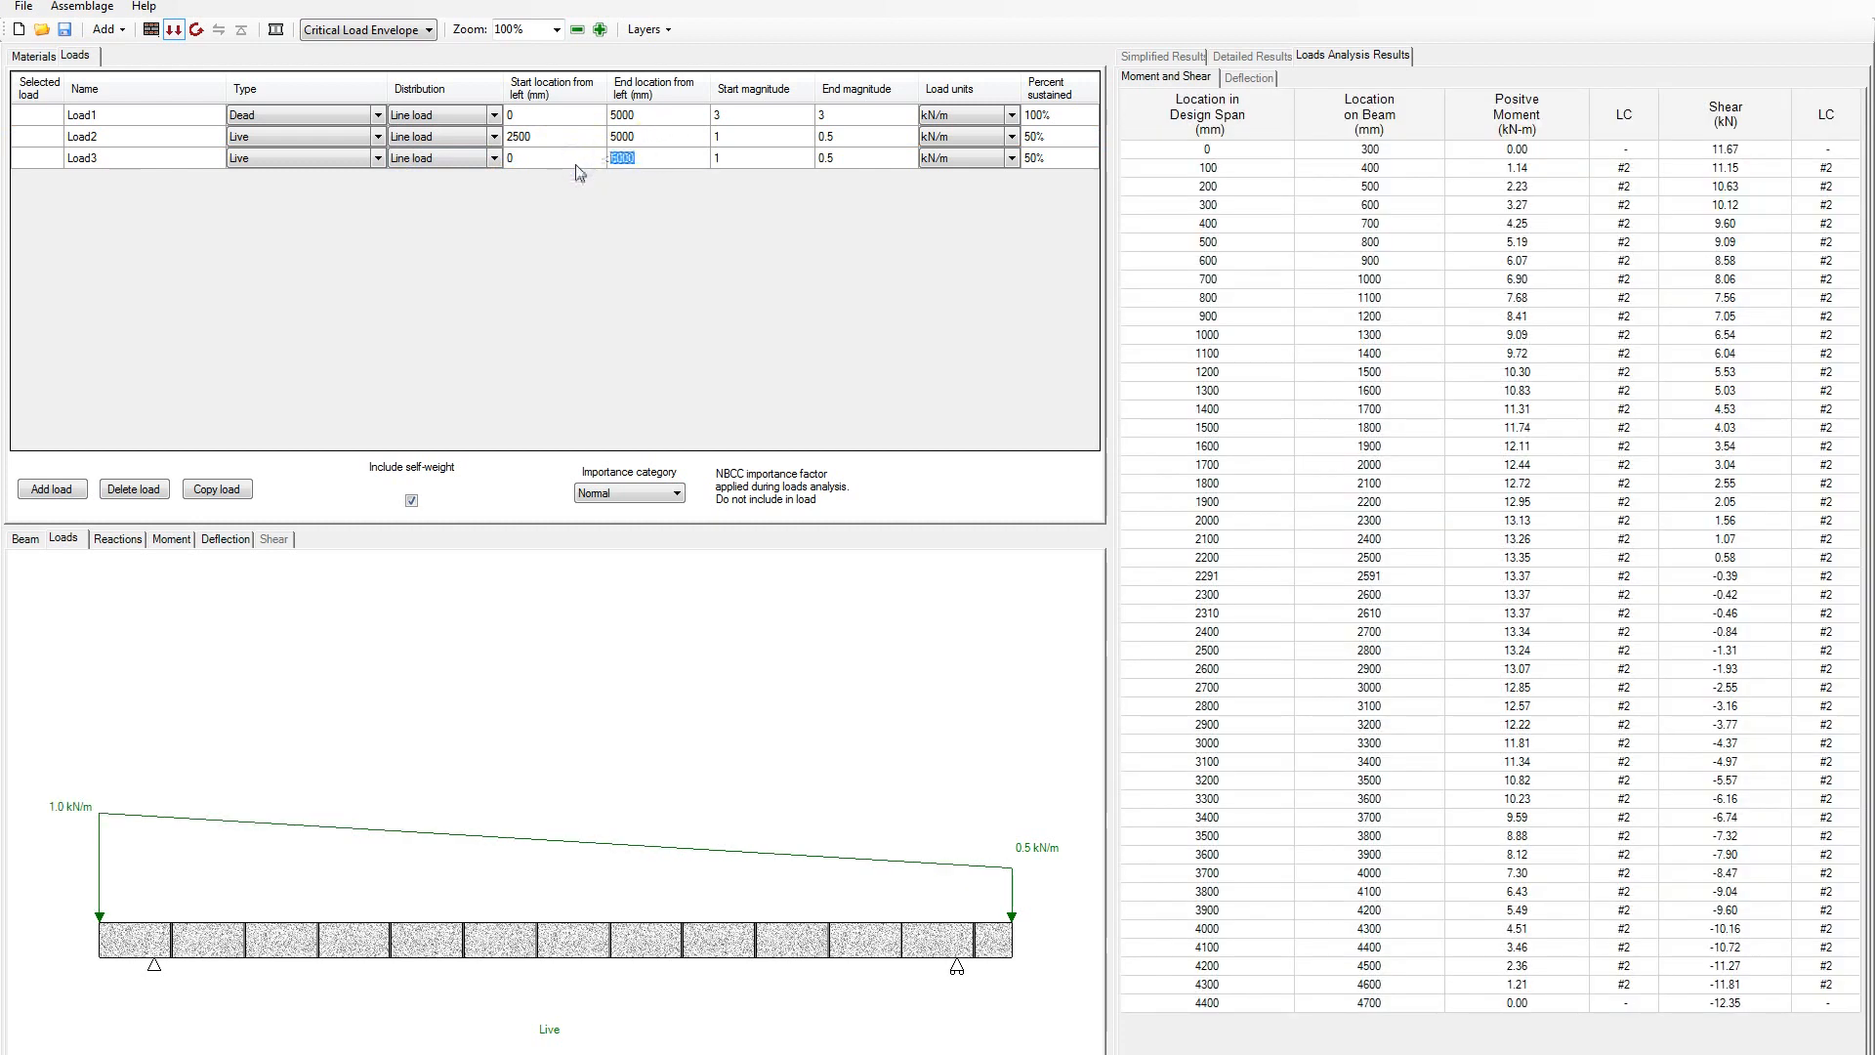
type("25")
key("Return")
Set Load3's start magnitude to 0.5 kN/m and end magnitude to 1 kN/m, and display all three loads together
left_click(747, 166)
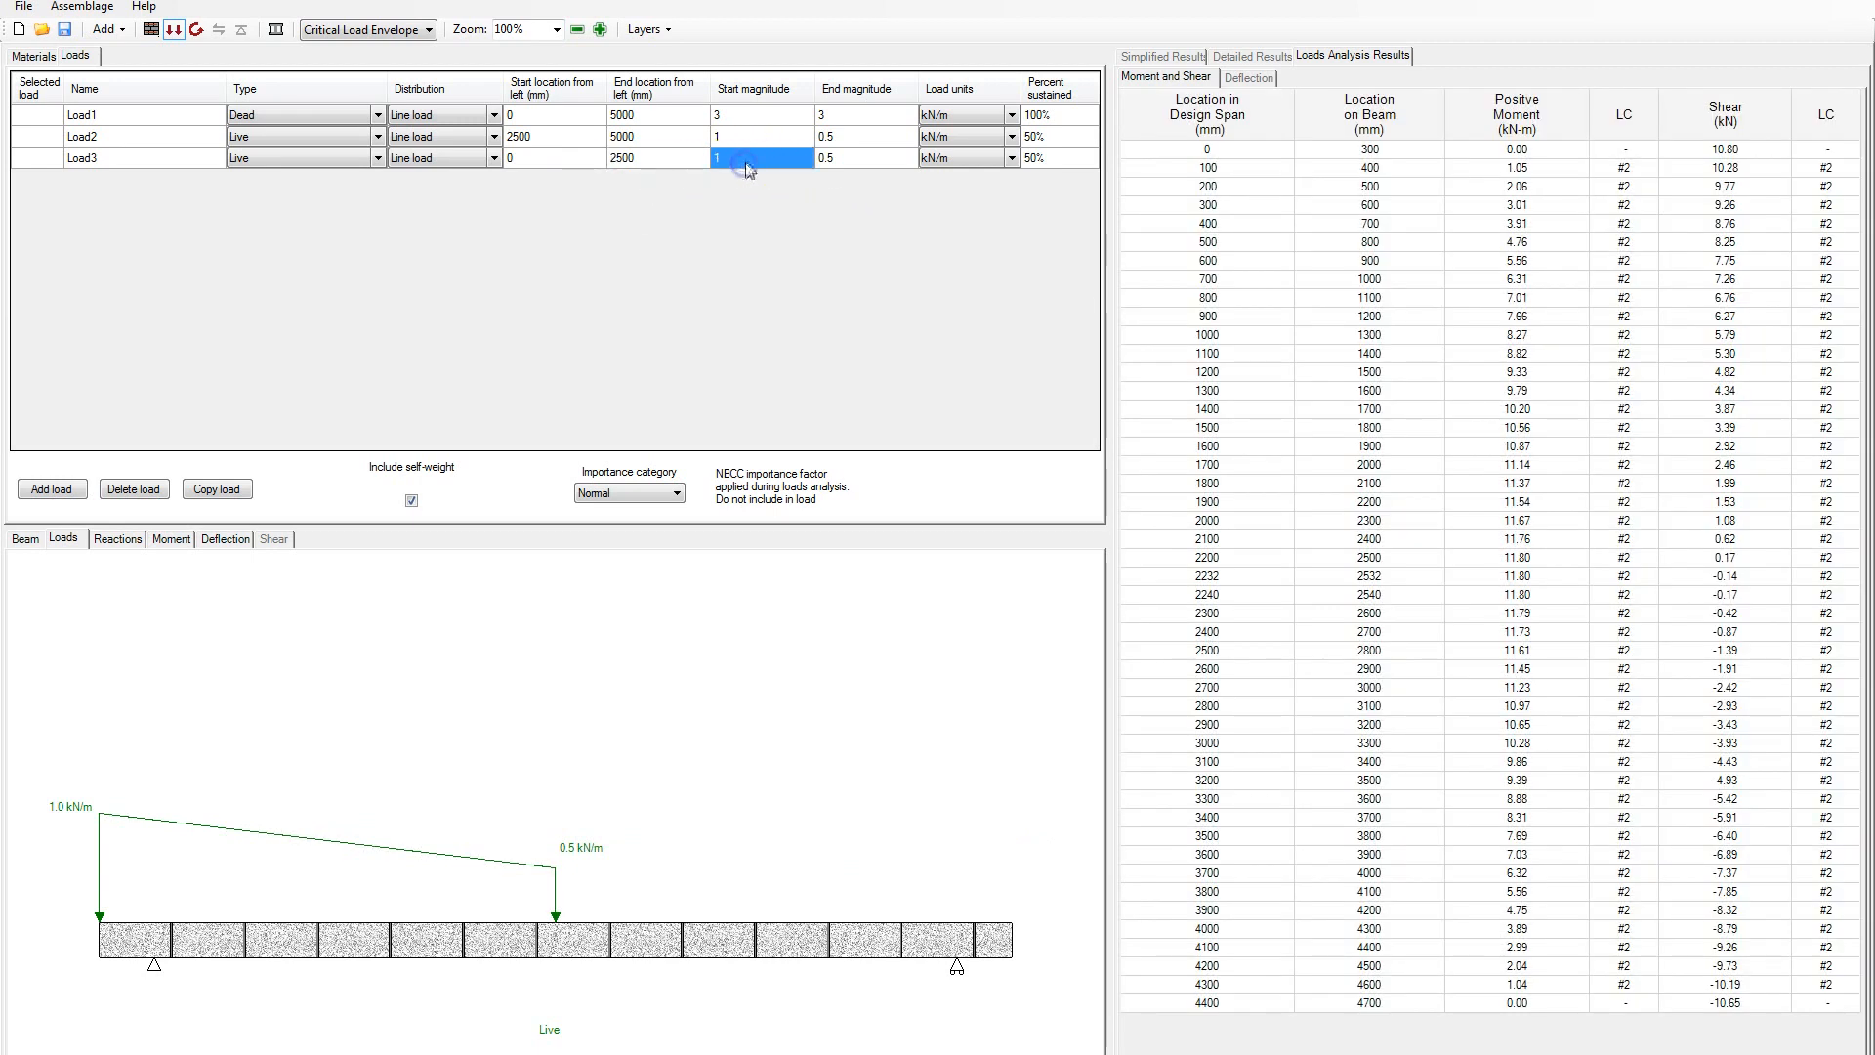
left_click(746, 161)
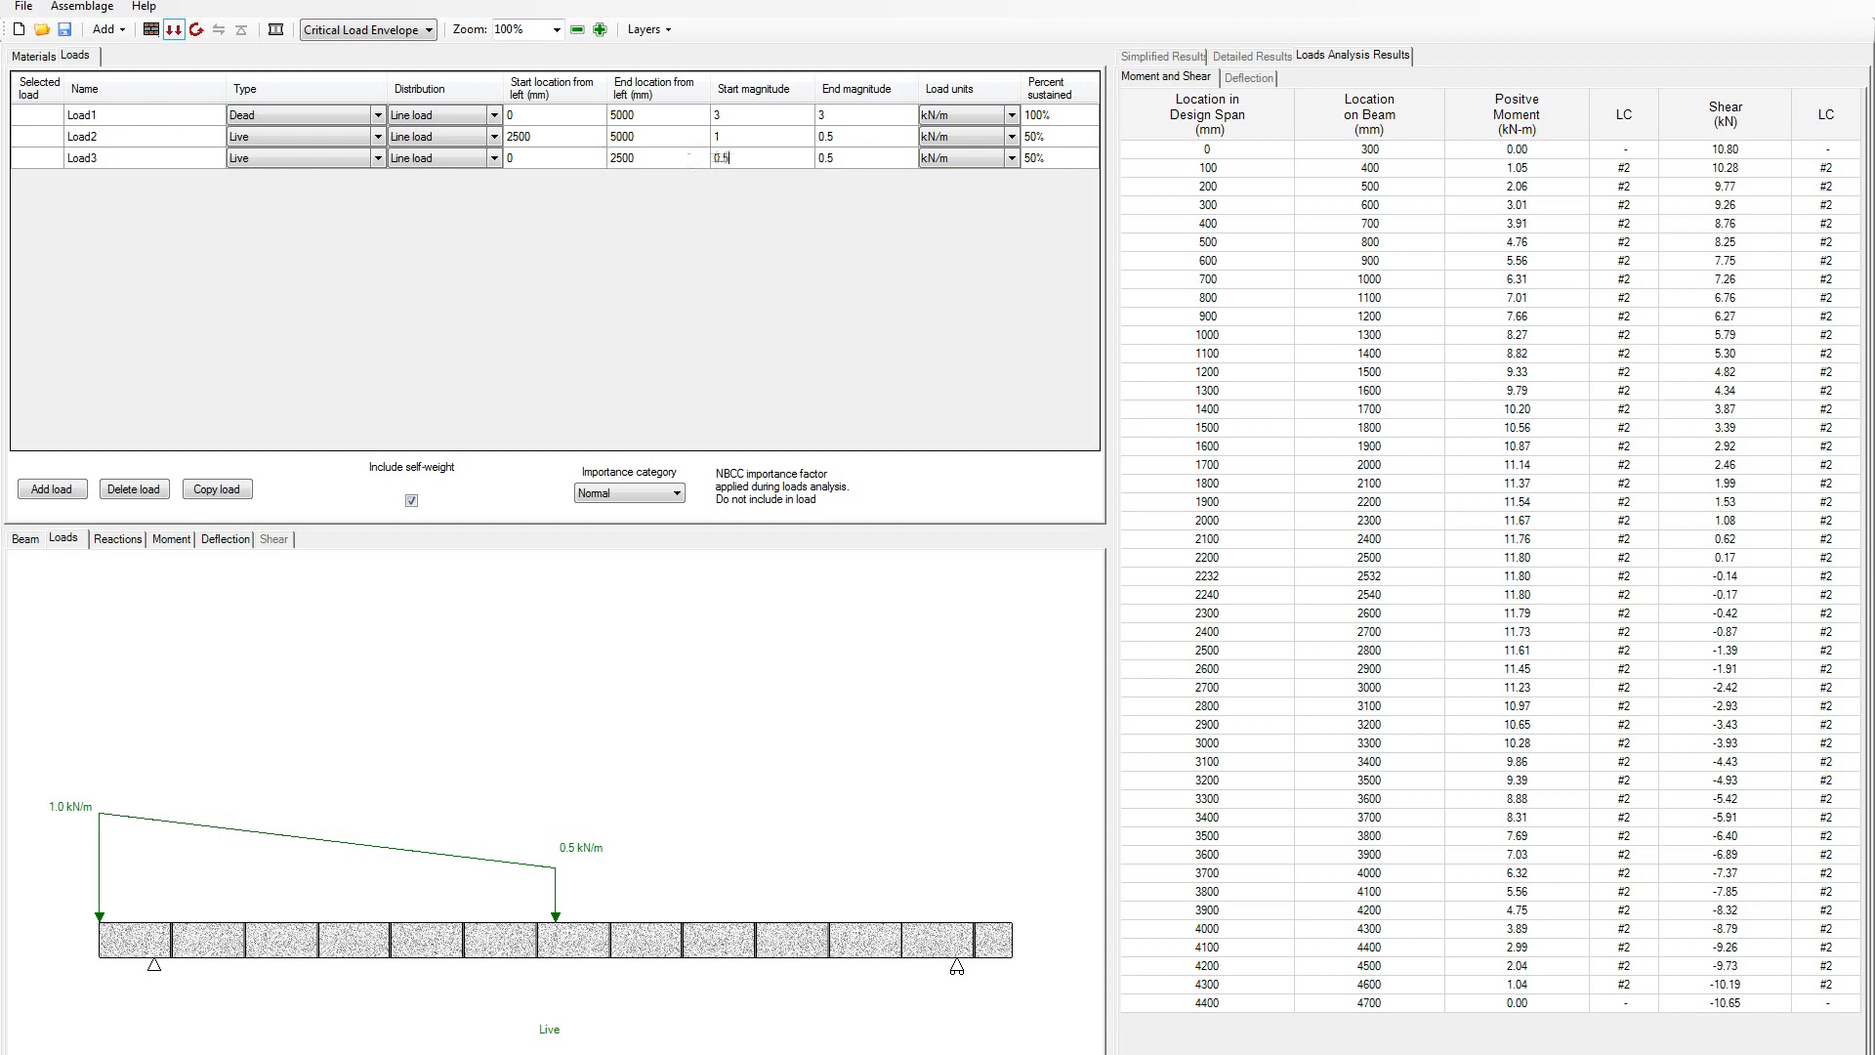
type("0.5")
key("Return")
left_click(878, 157)
left_click(877, 156)
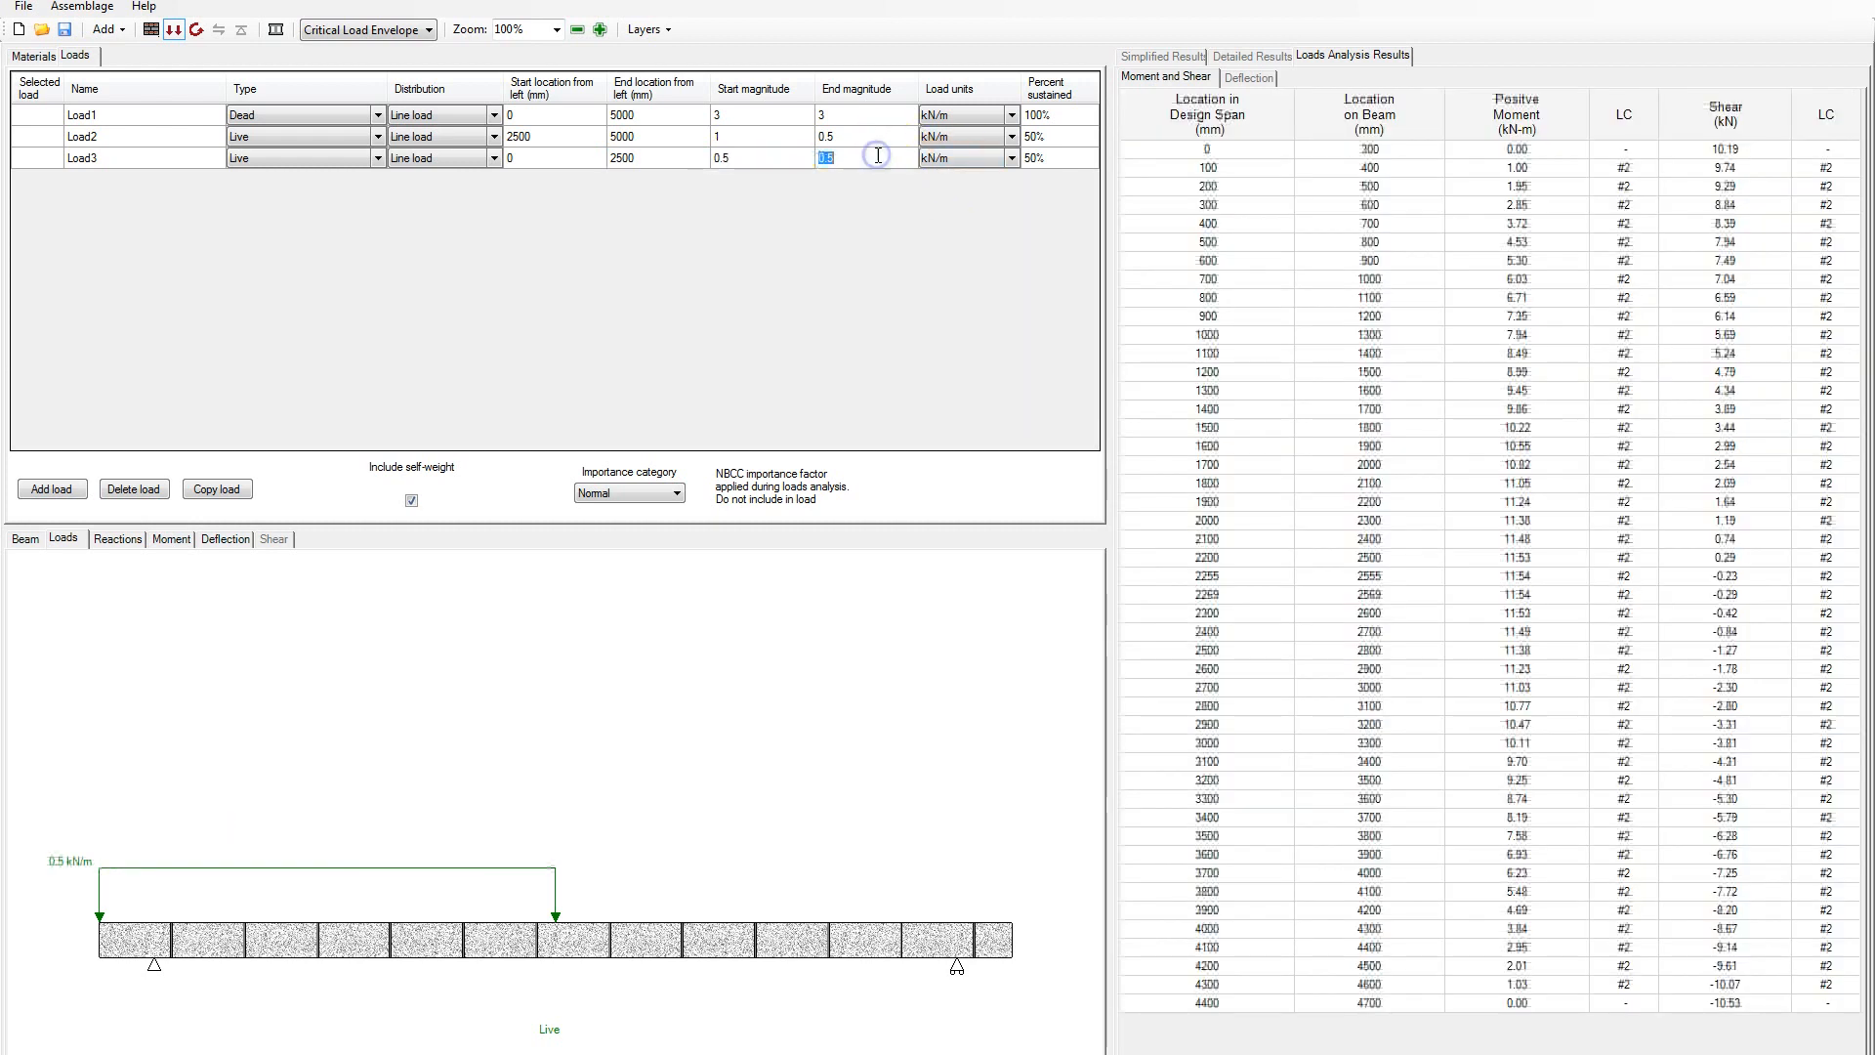
type("1")
key("Return")
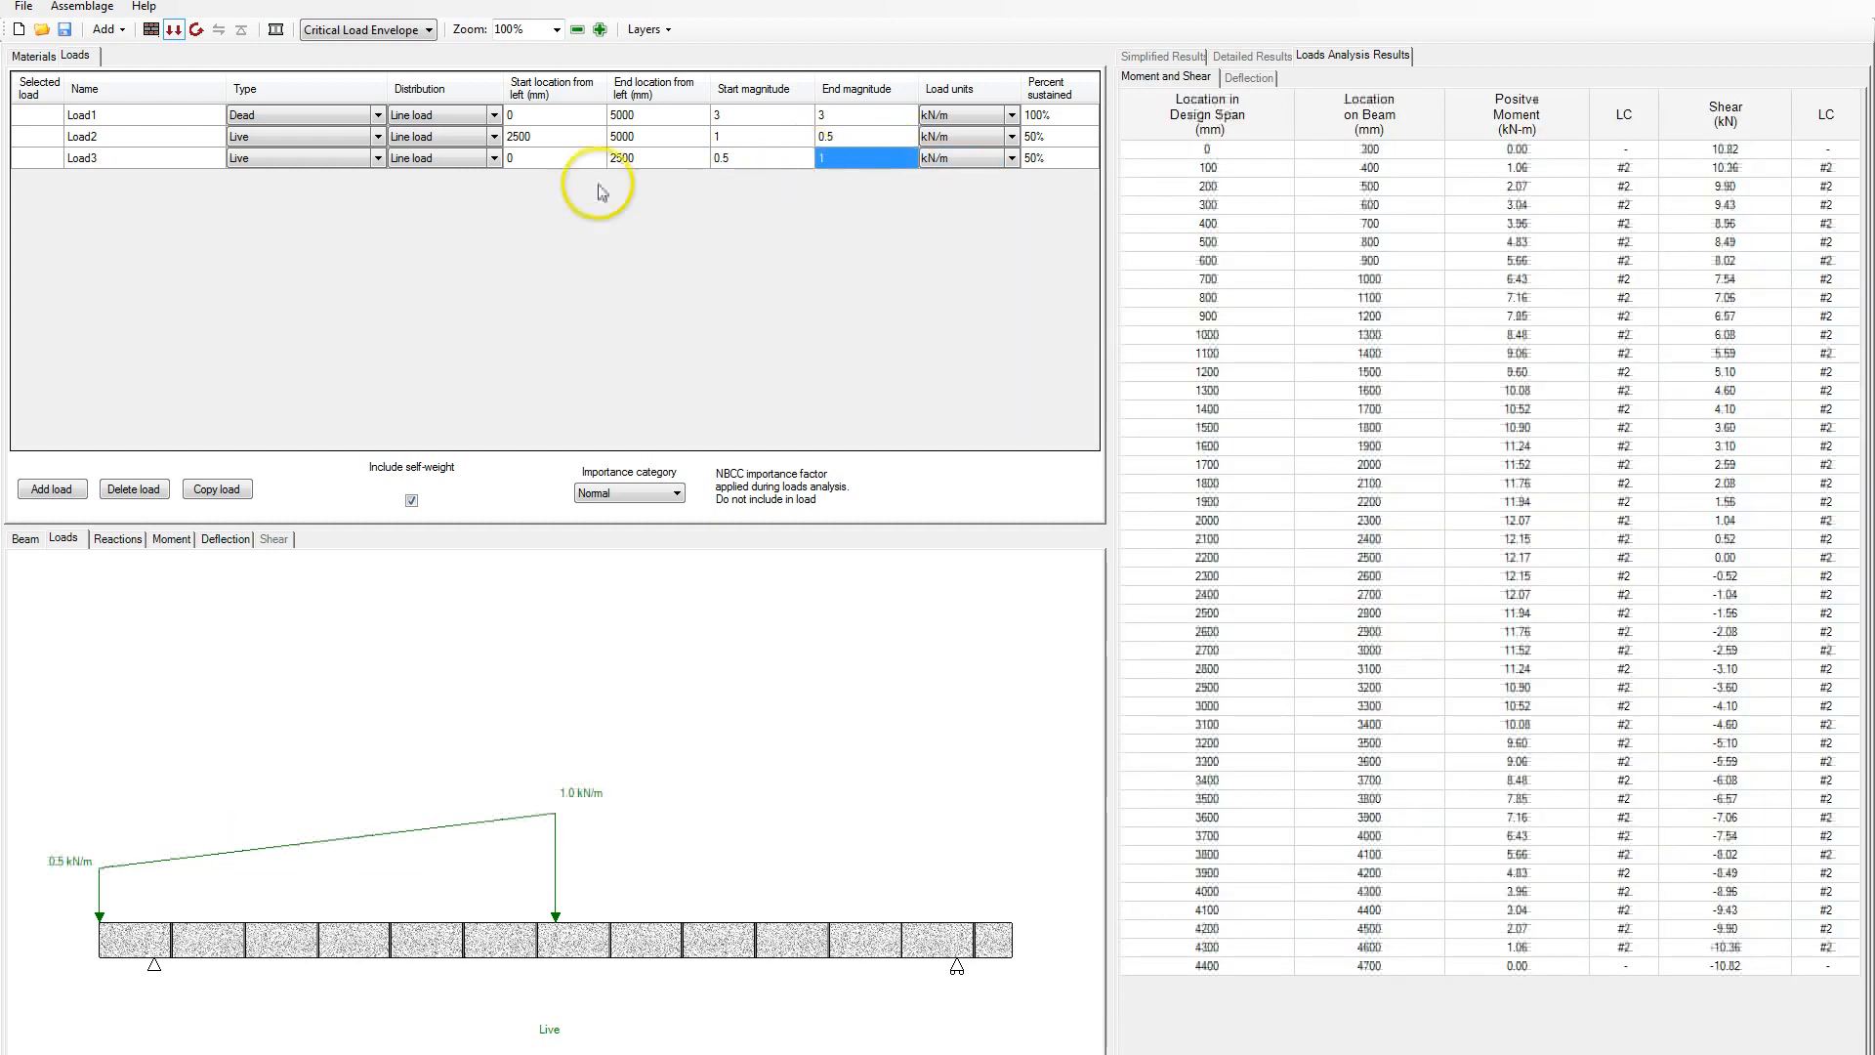
left_click(40, 132)
left_click_drag(42, 114, 44, 154)
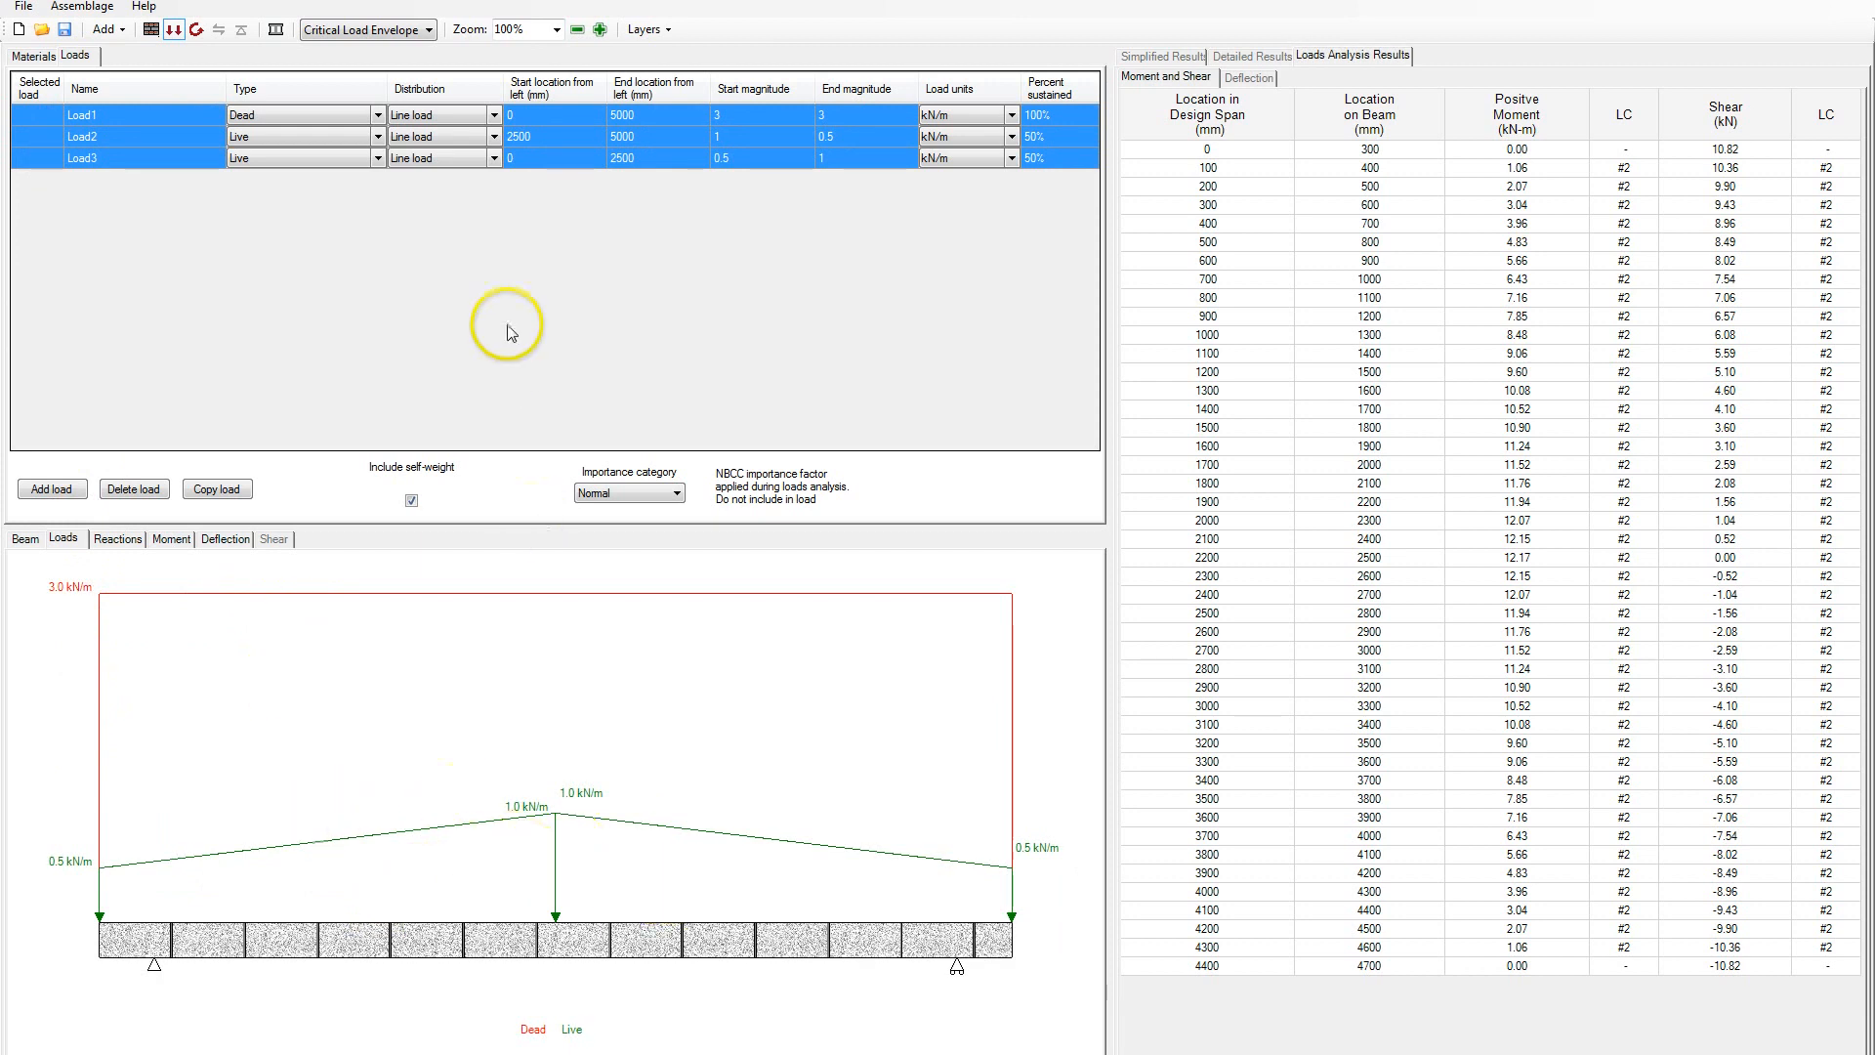
Add a fourth line load over the full beam with type Dead and a uniform magnitude of 0.5 kN/m
left_click(64, 490)
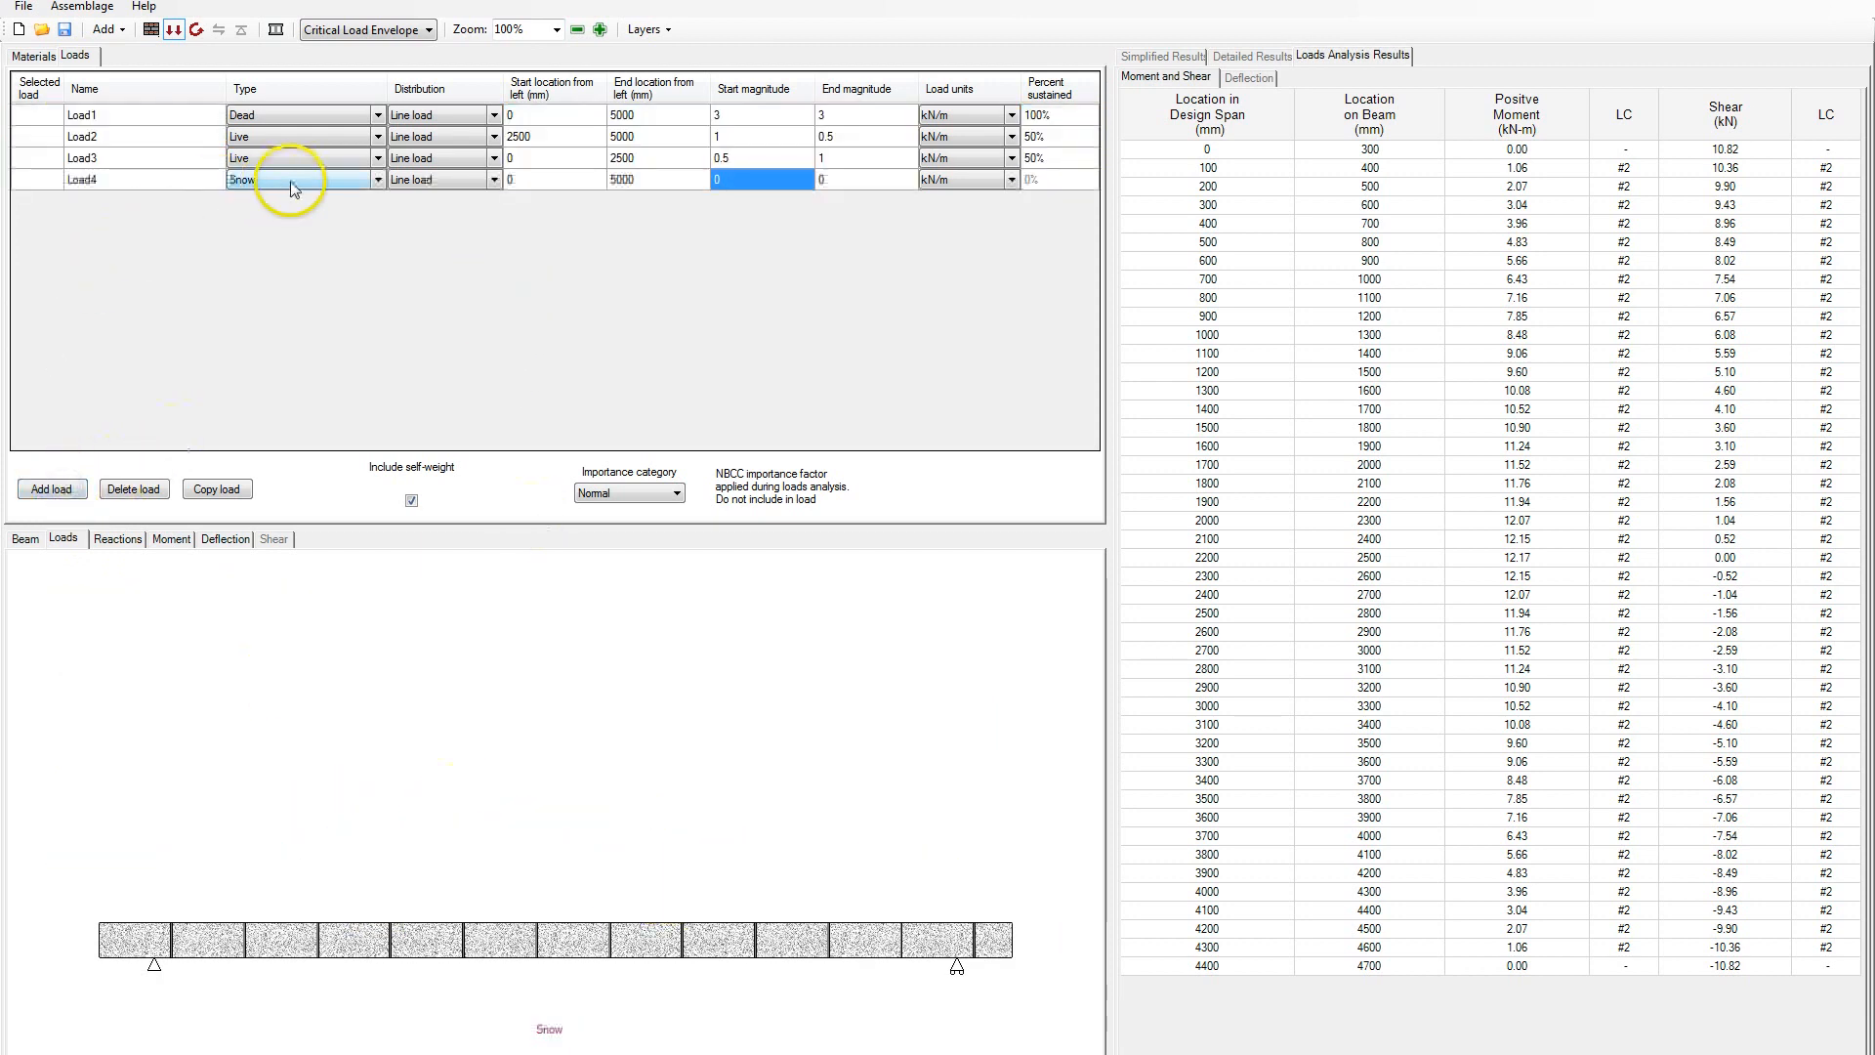
left_click(377, 180)
left_click(378, 181)
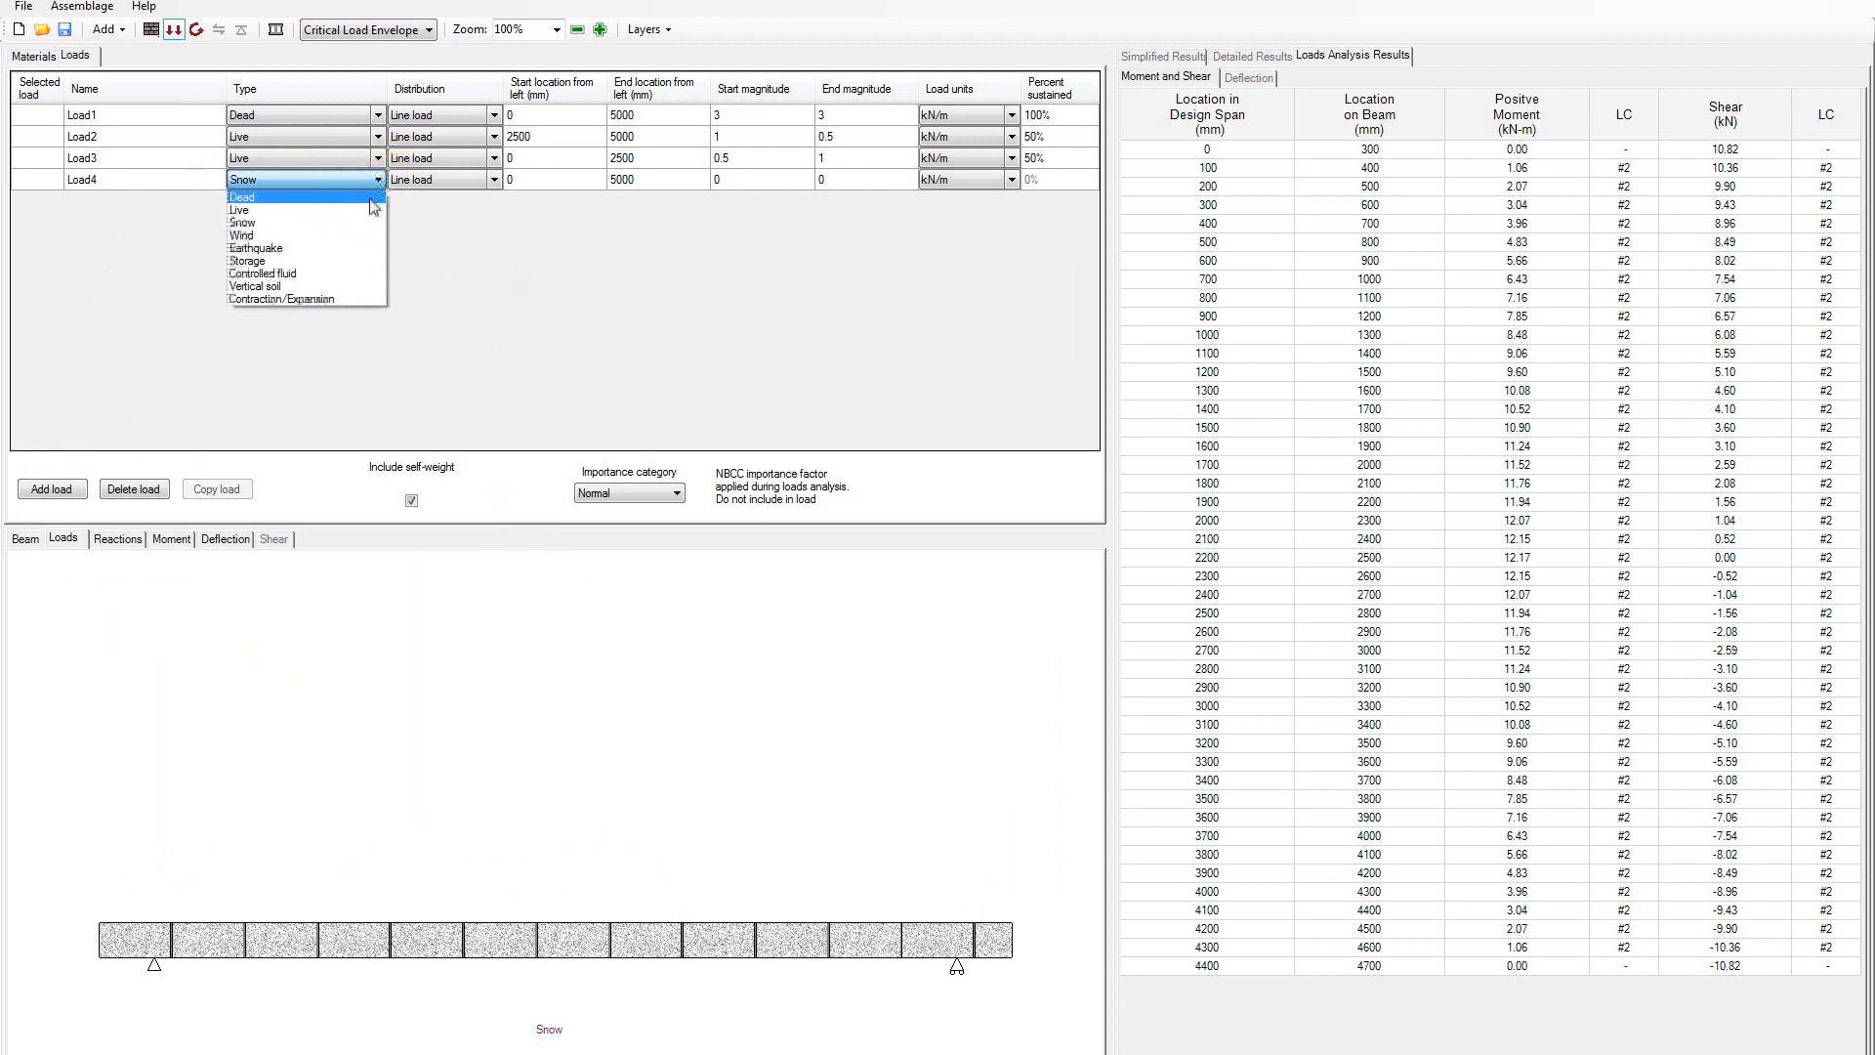
left_click(373, 197)
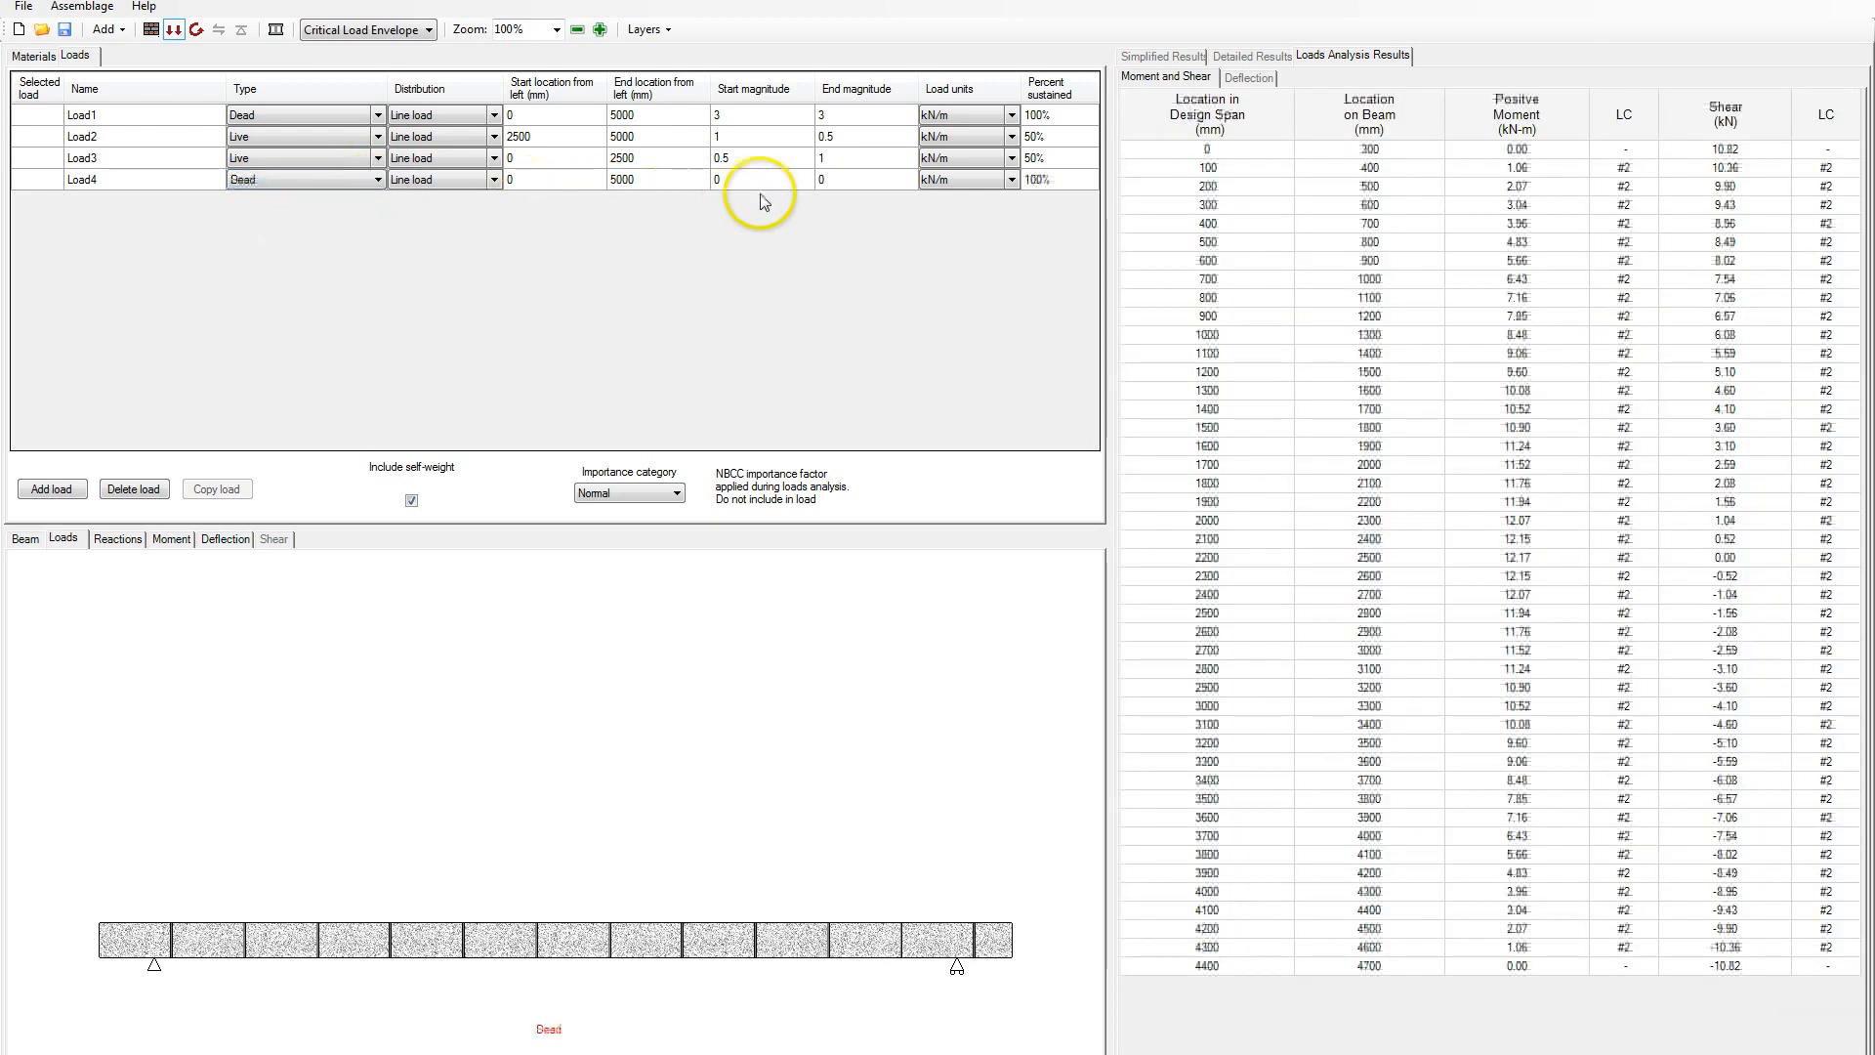
left_click(761, 181)
left_click(761, 182)
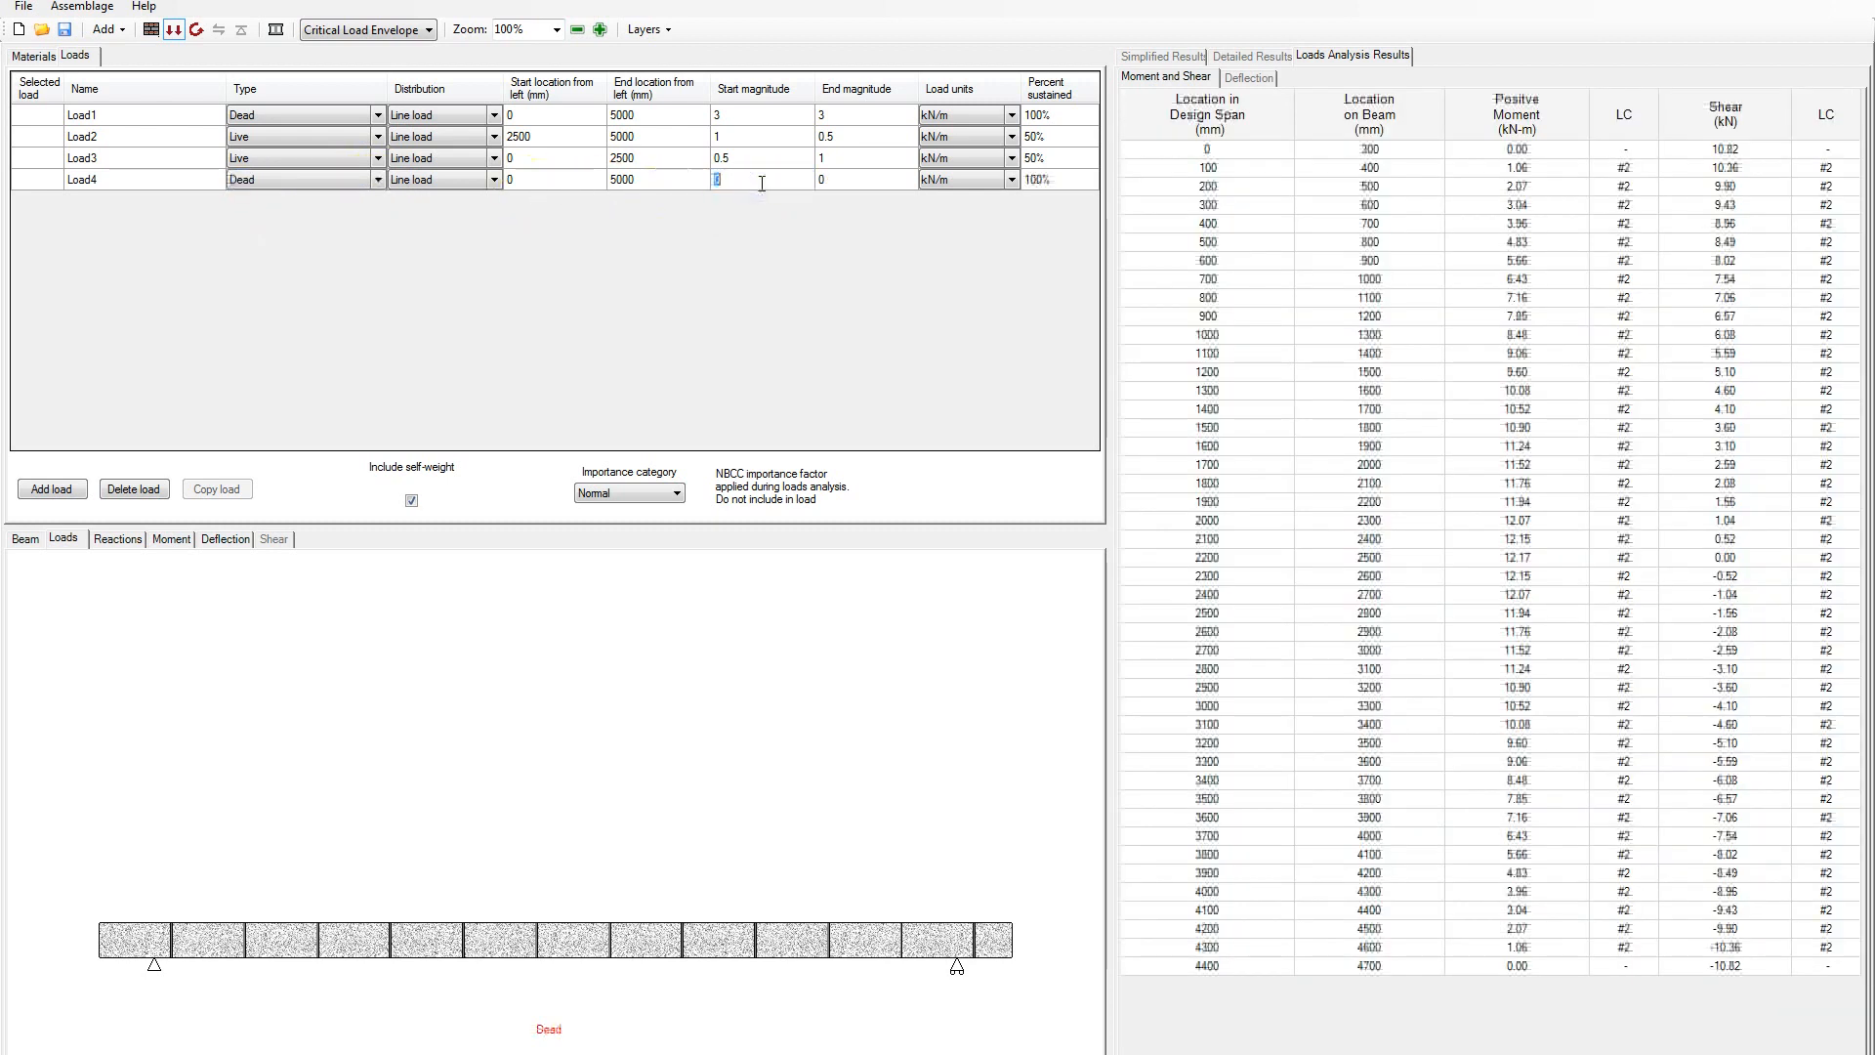
type(".5")
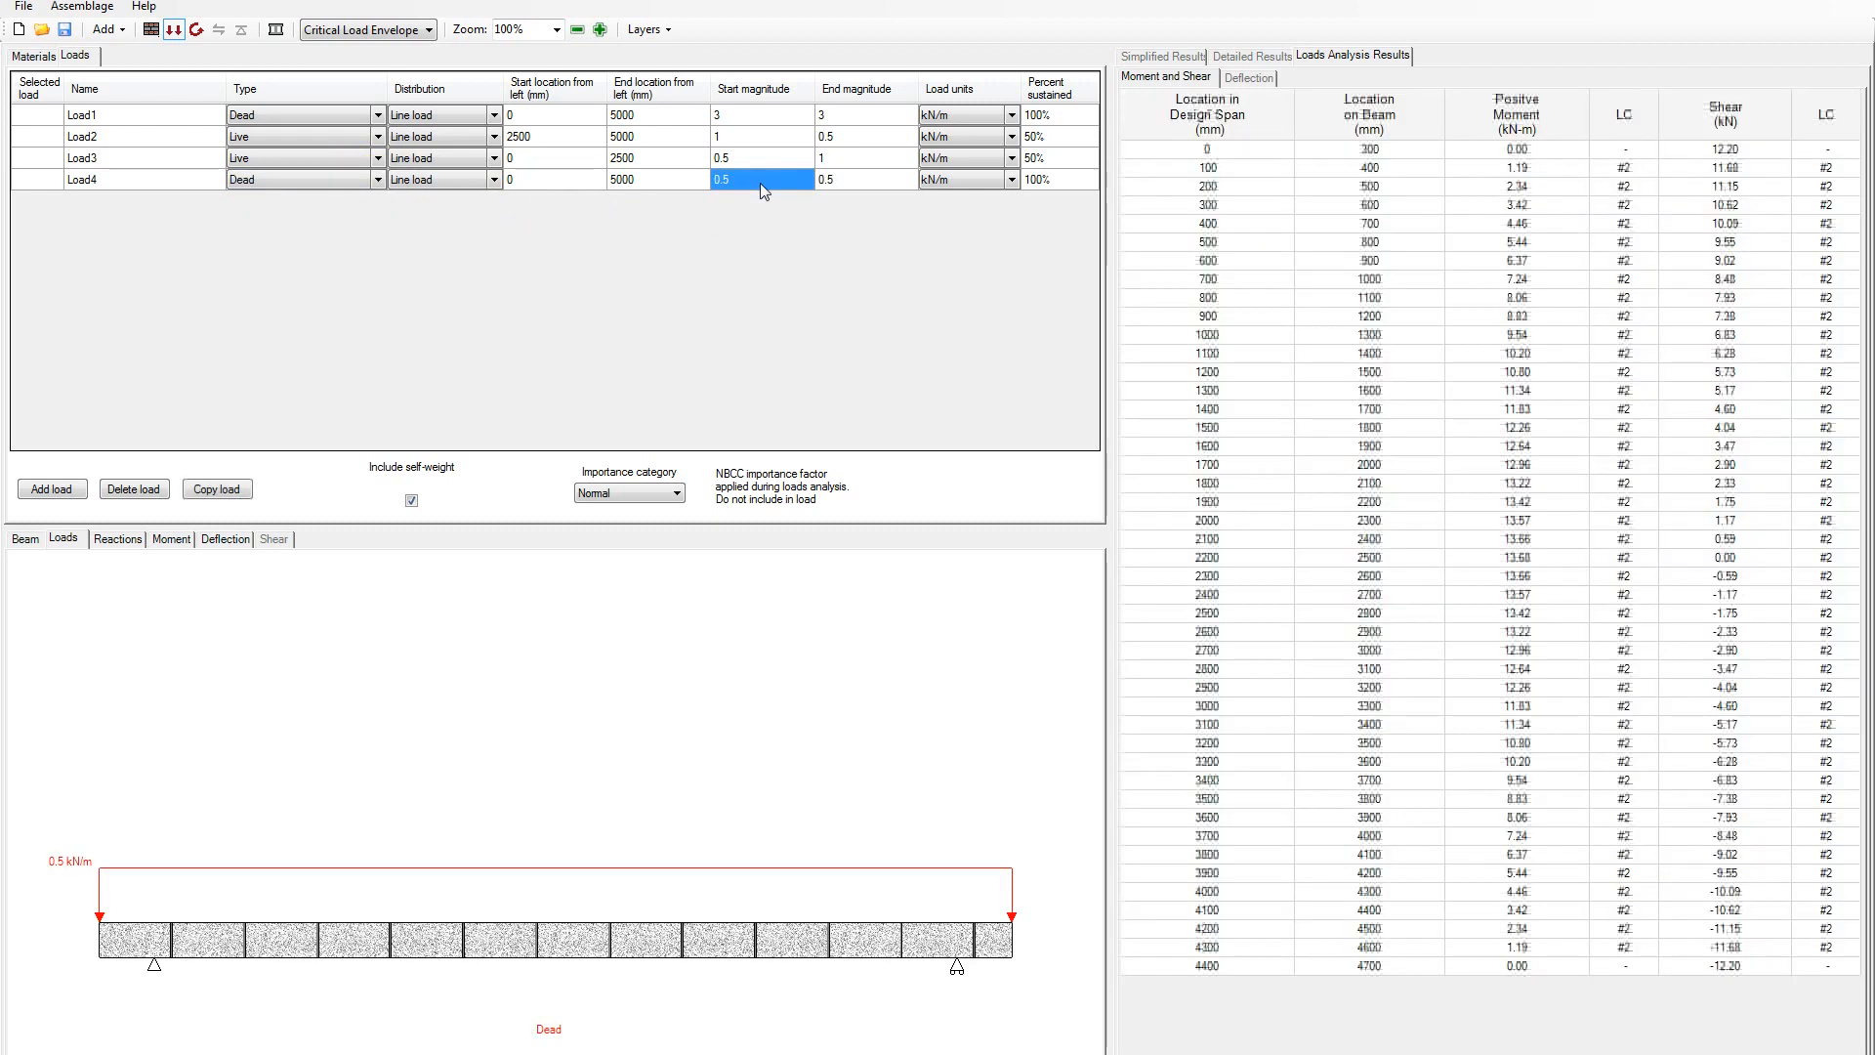
Change Load4's type to Live and finally to Snow
left_click(352, 181)
left_click(375, 182)
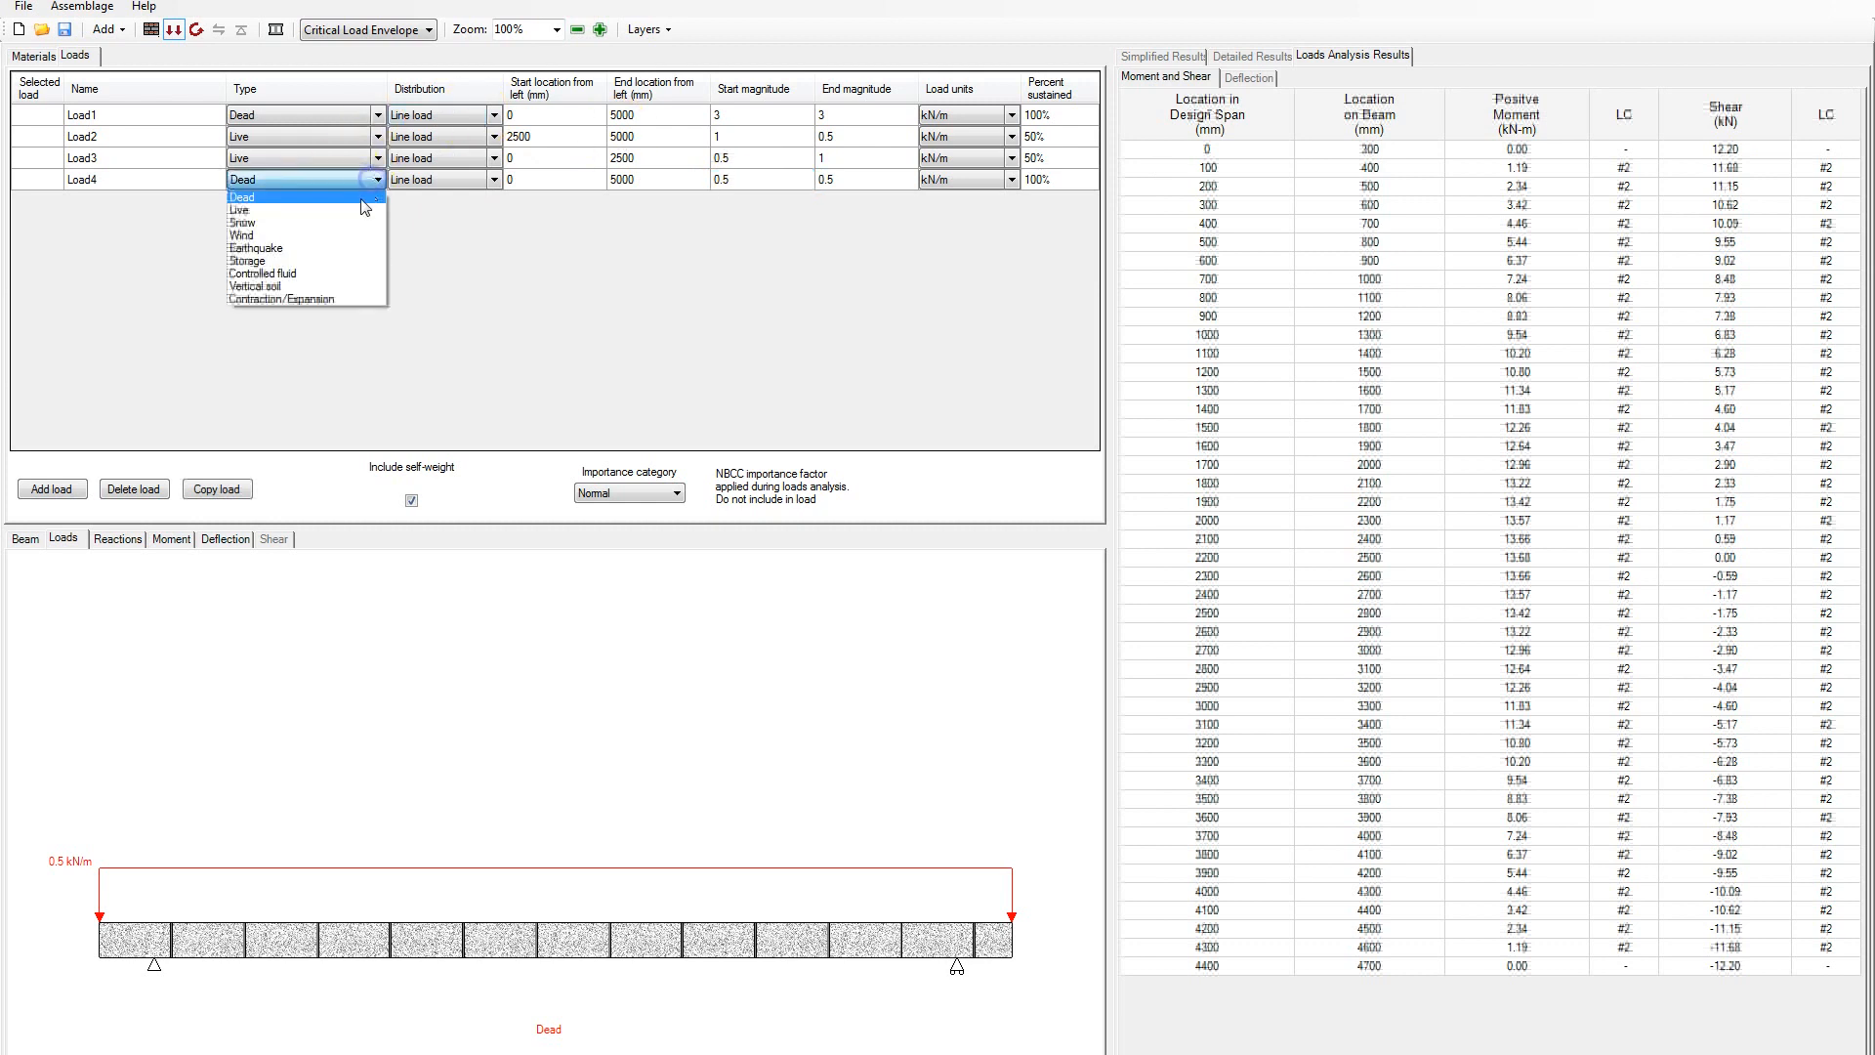
left_click(337, 205)
left_click(353, 183)
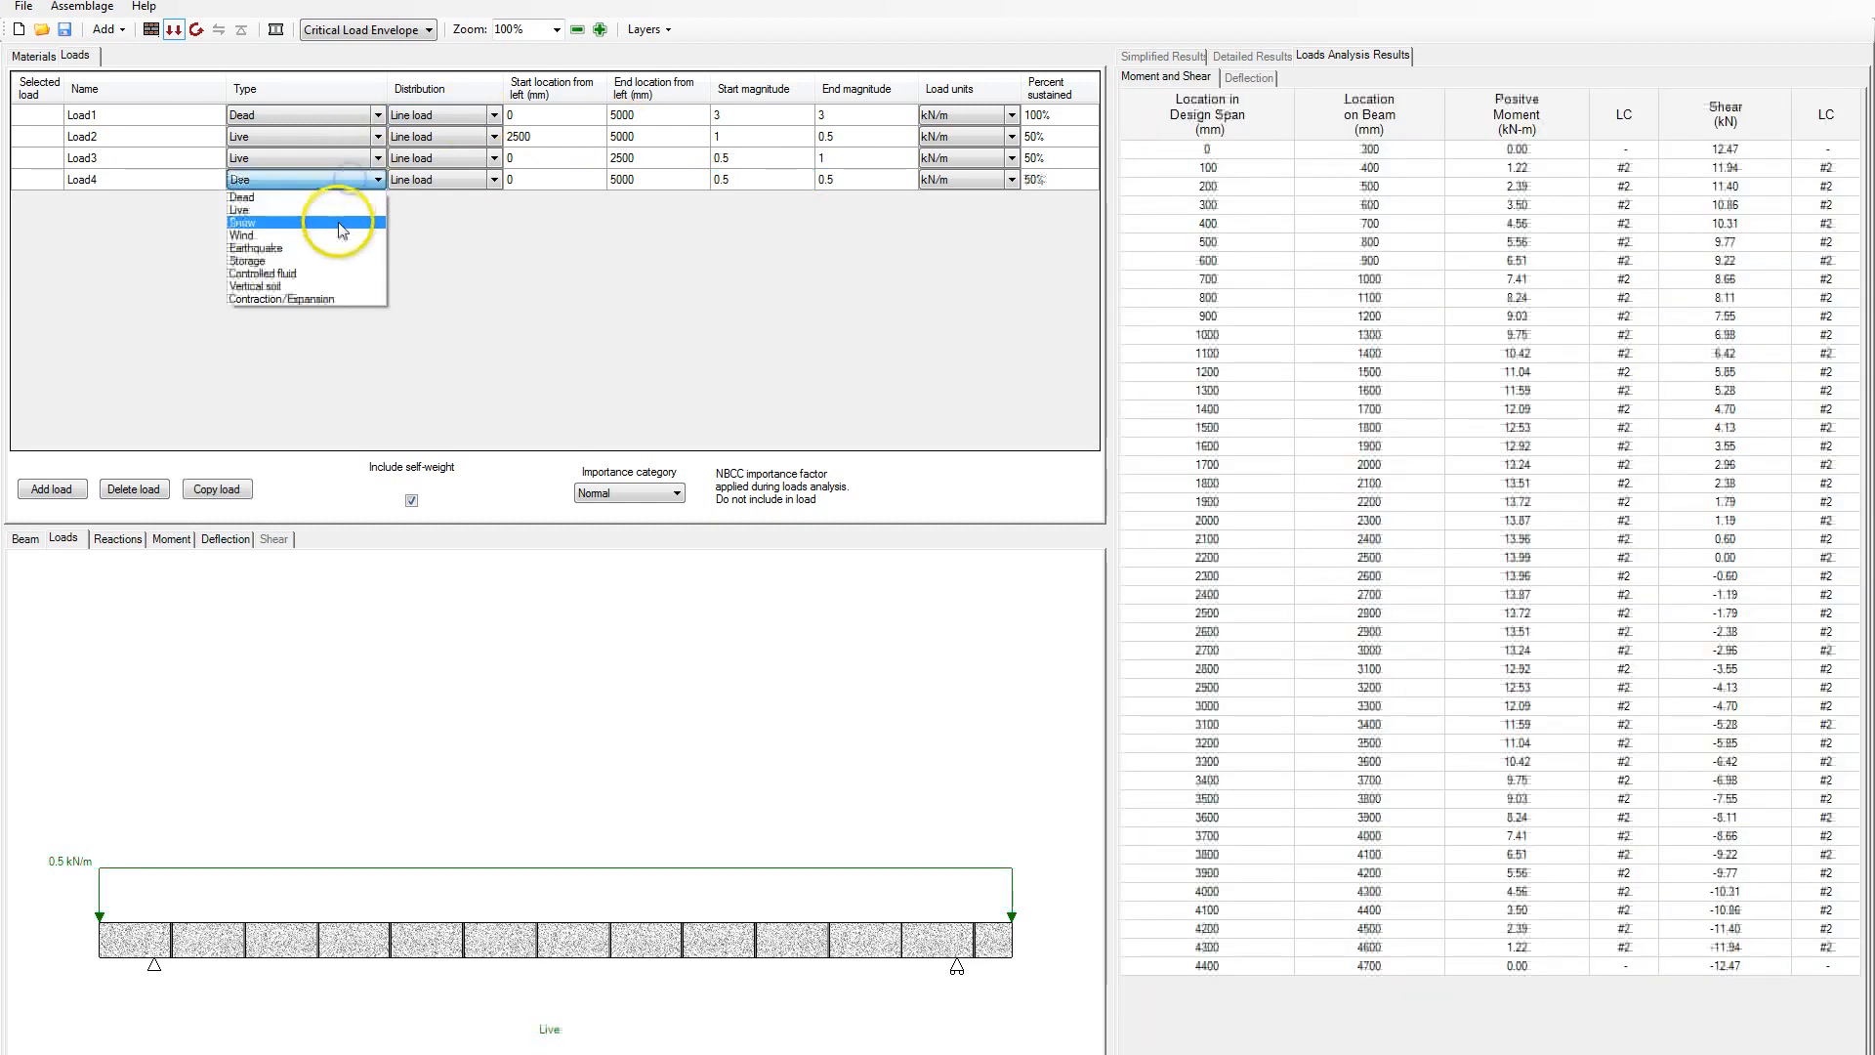
left_click(338, 218)
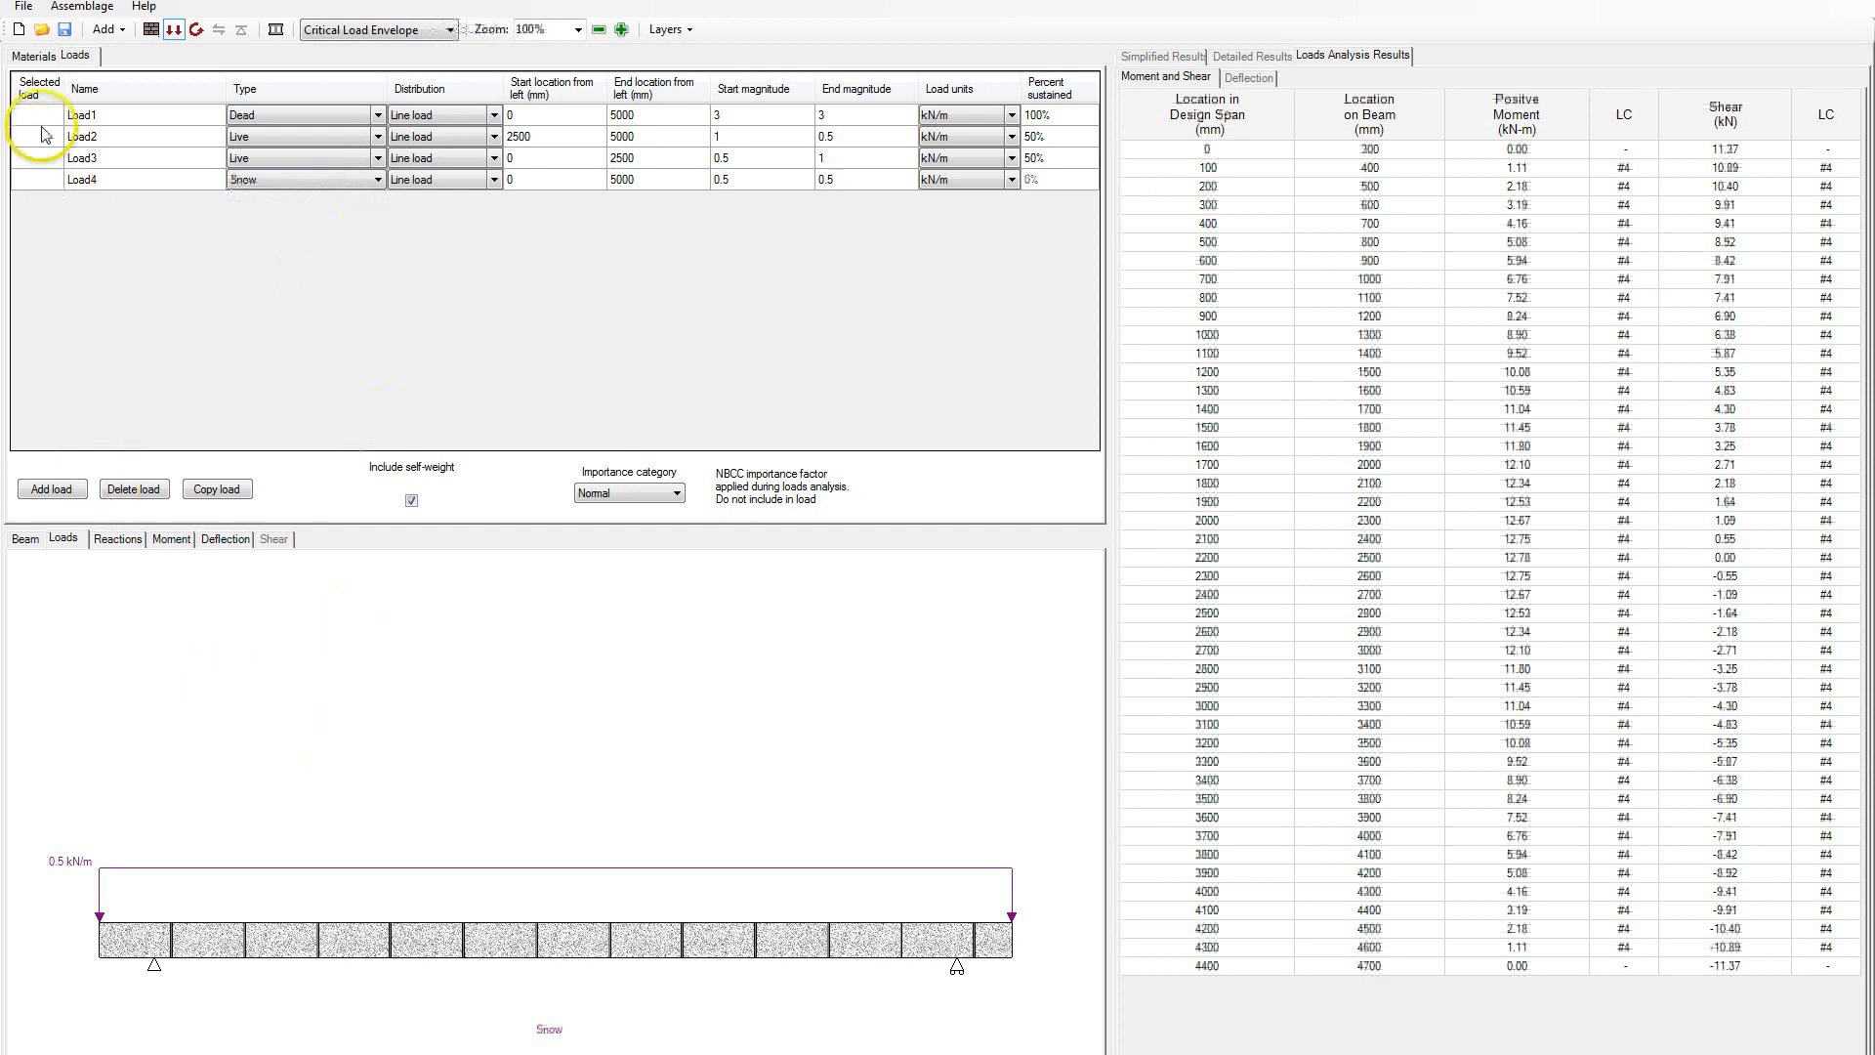
Display all four loads together on the beam, and run the moment design
left_click_drag(41, 117, 47, 188)
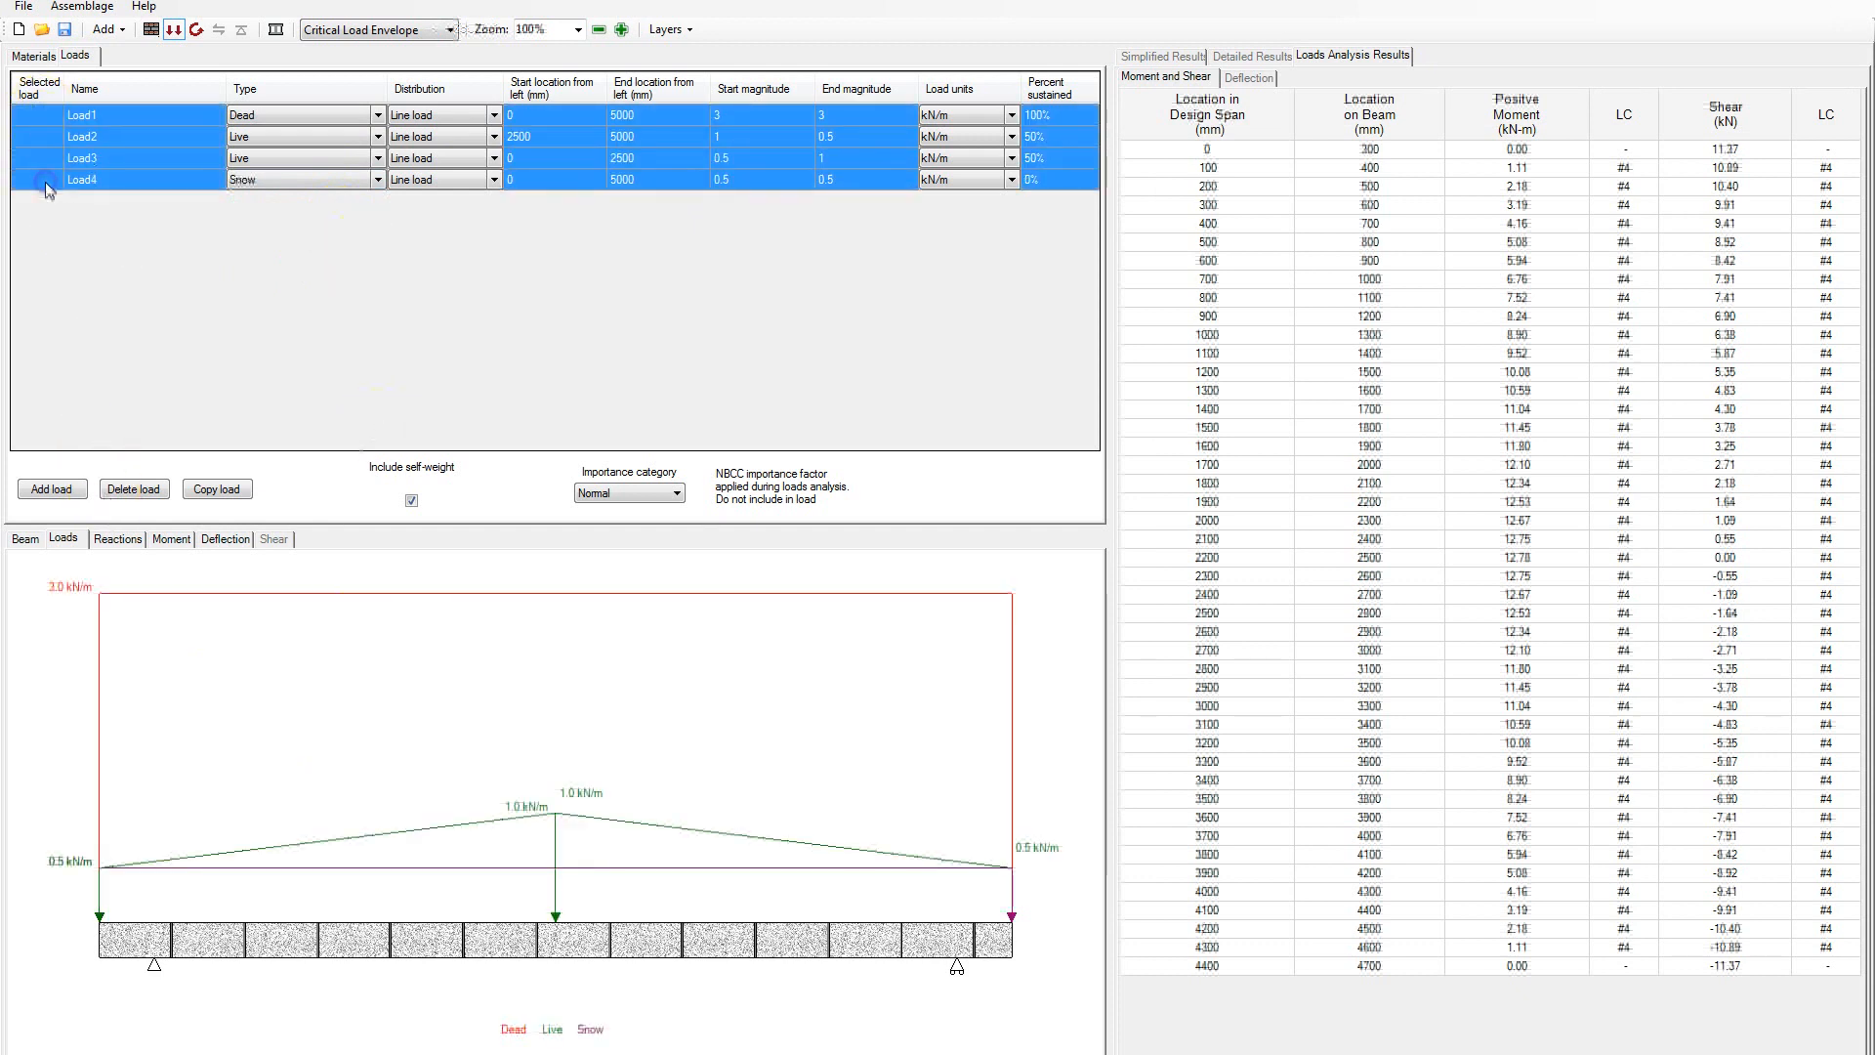
left_click(200, 36)
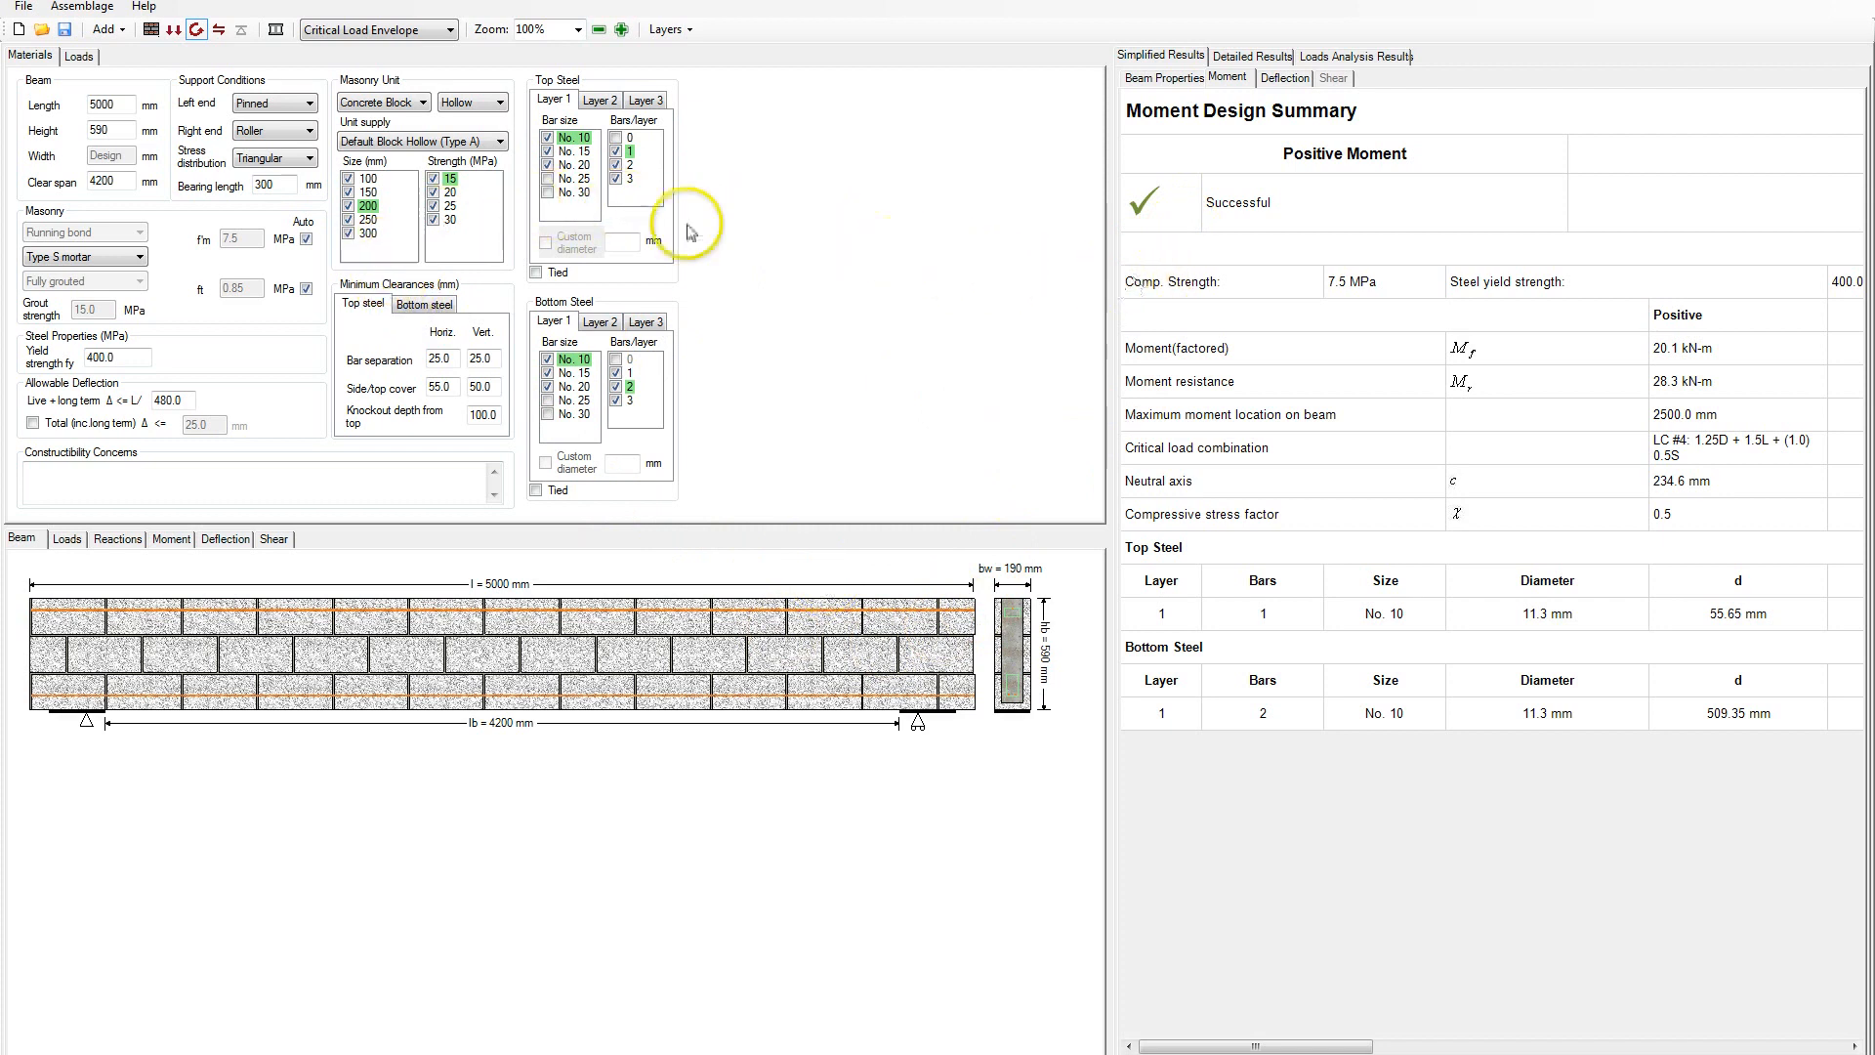
Exclude the 15 and 20 MPa block strengths and the 100, 150 and 200 mm block sizes from the moment design
left_click(433, 179)
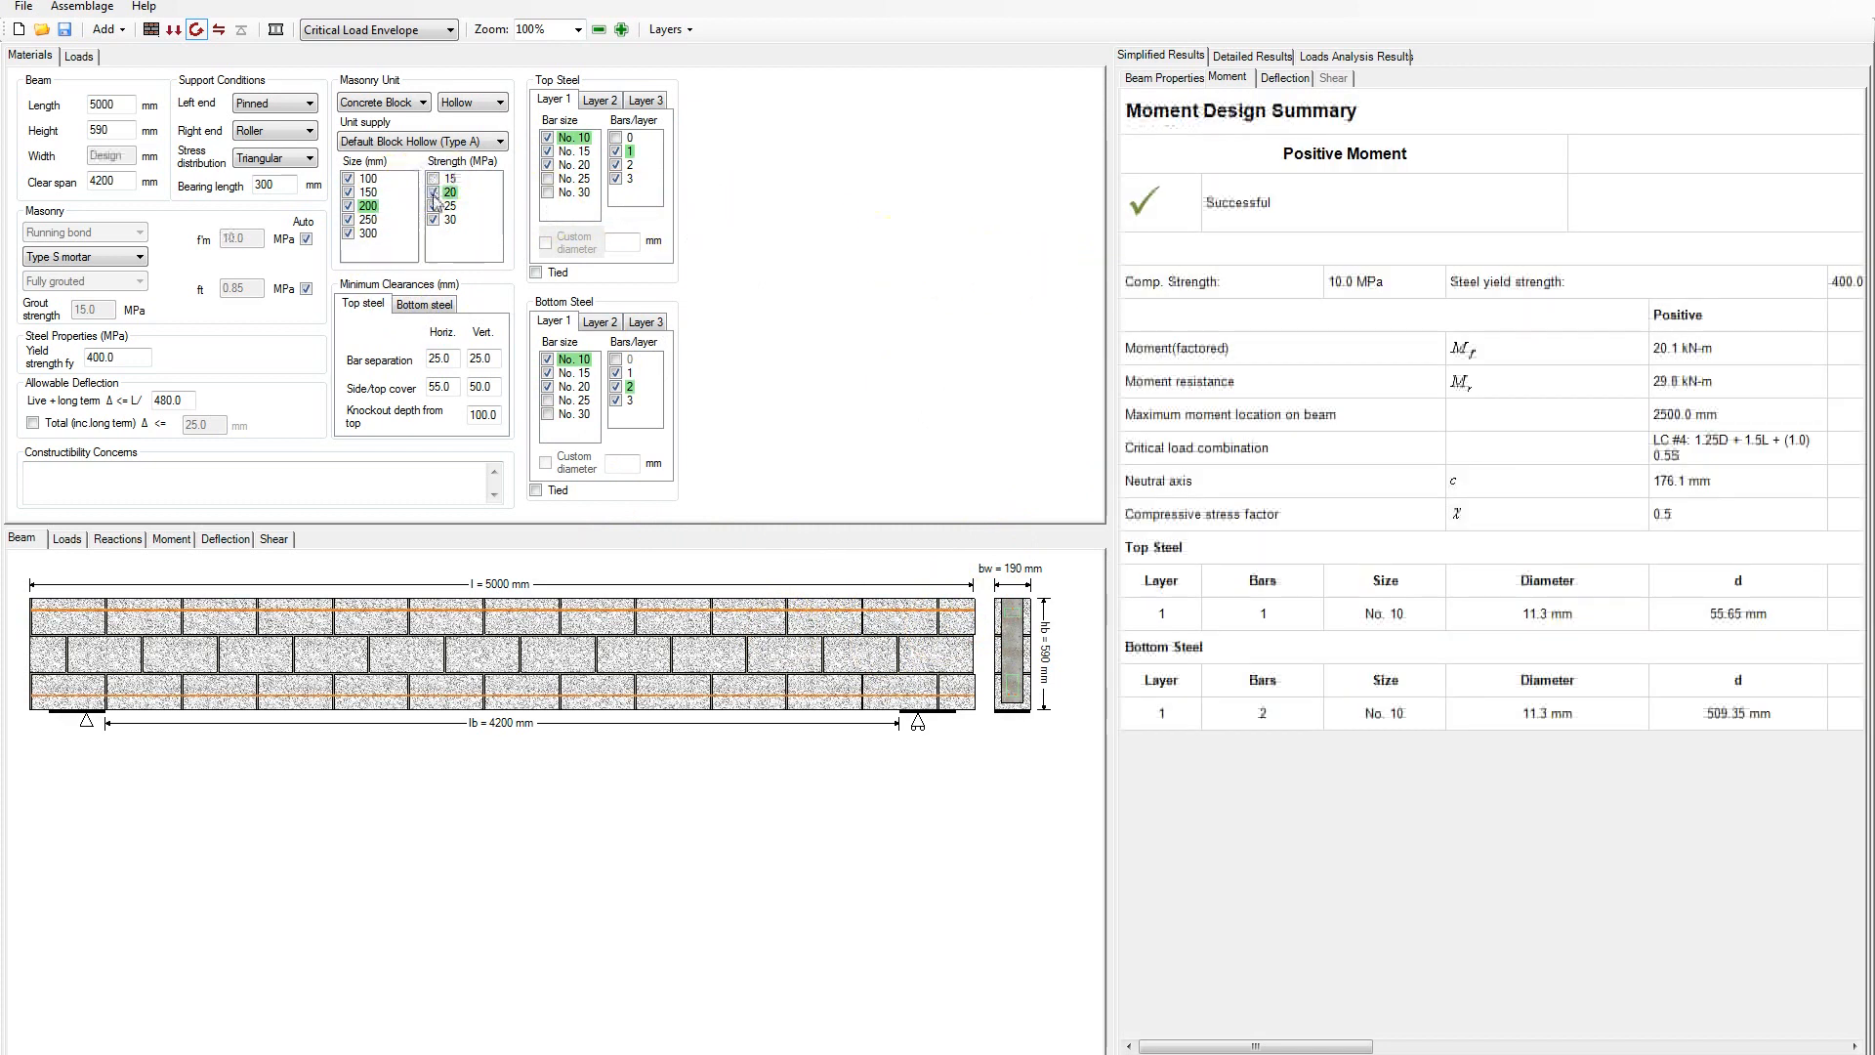
left_click(432, 192)
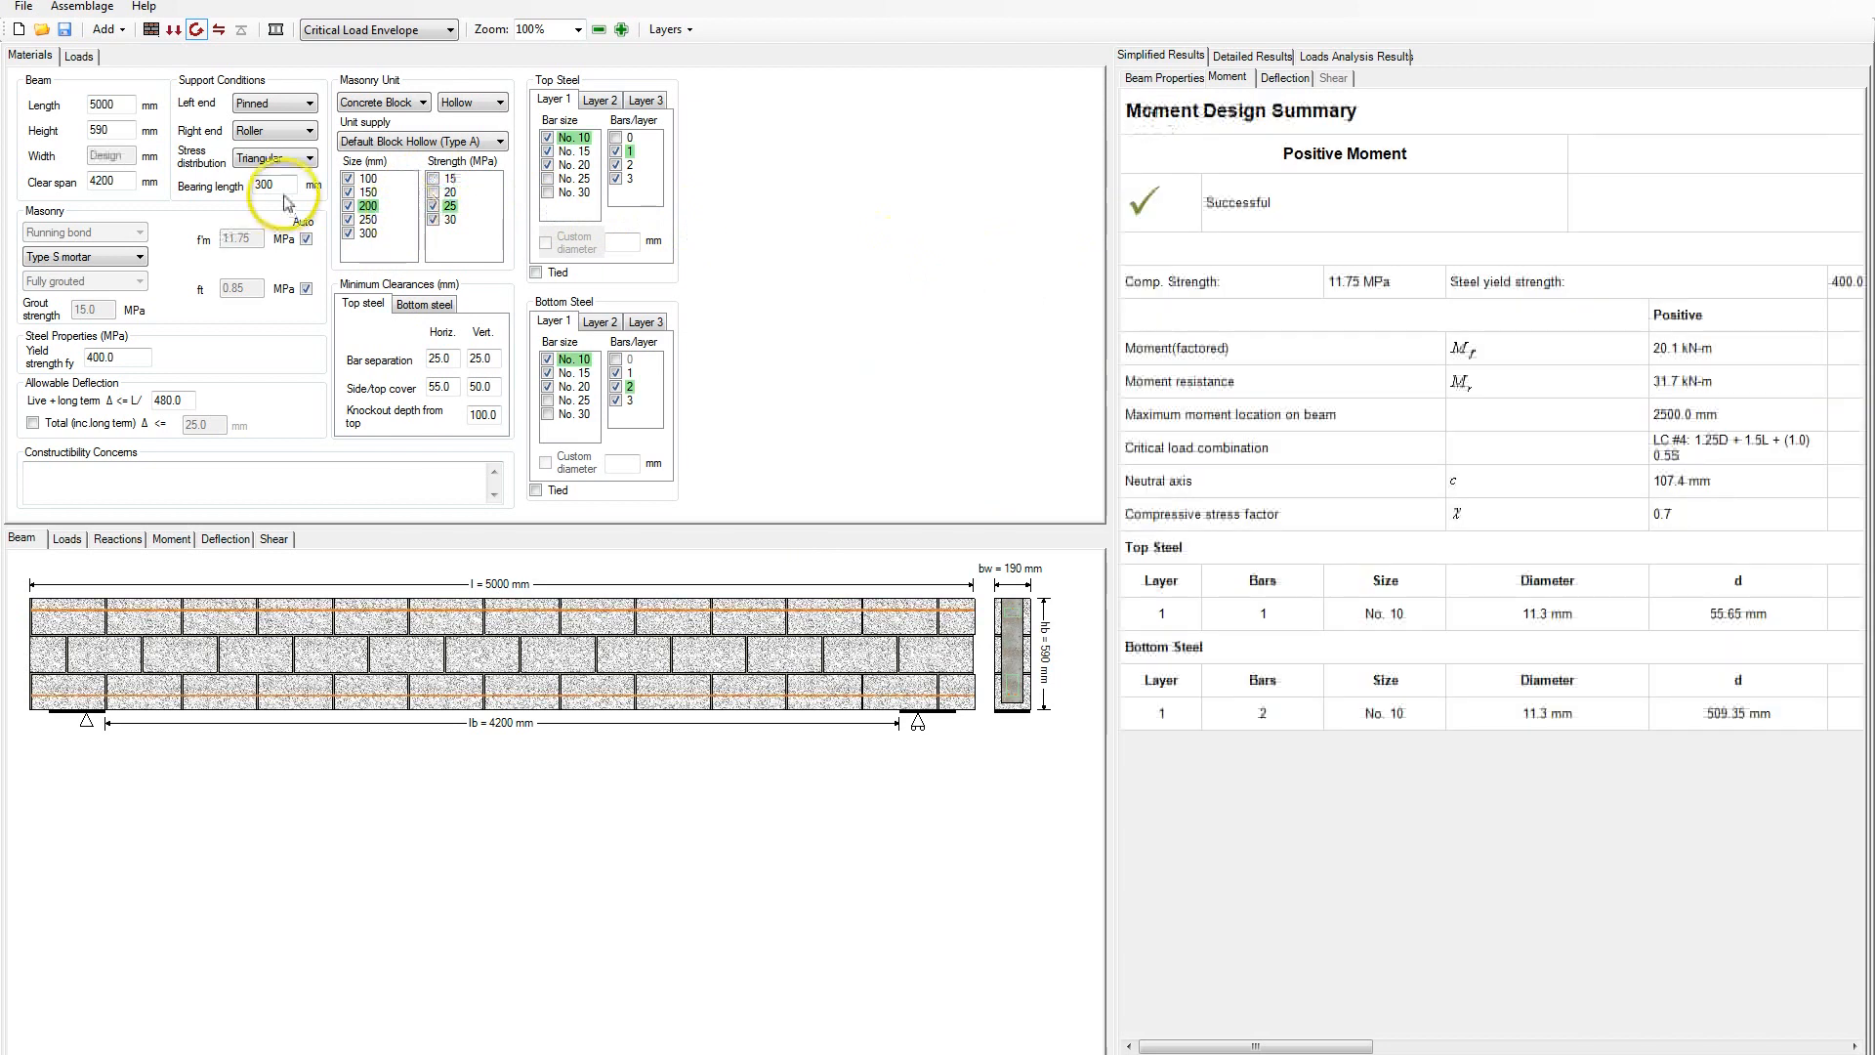
left_click(347, 178)
left_click(348, 192)
left_click(349, 206)
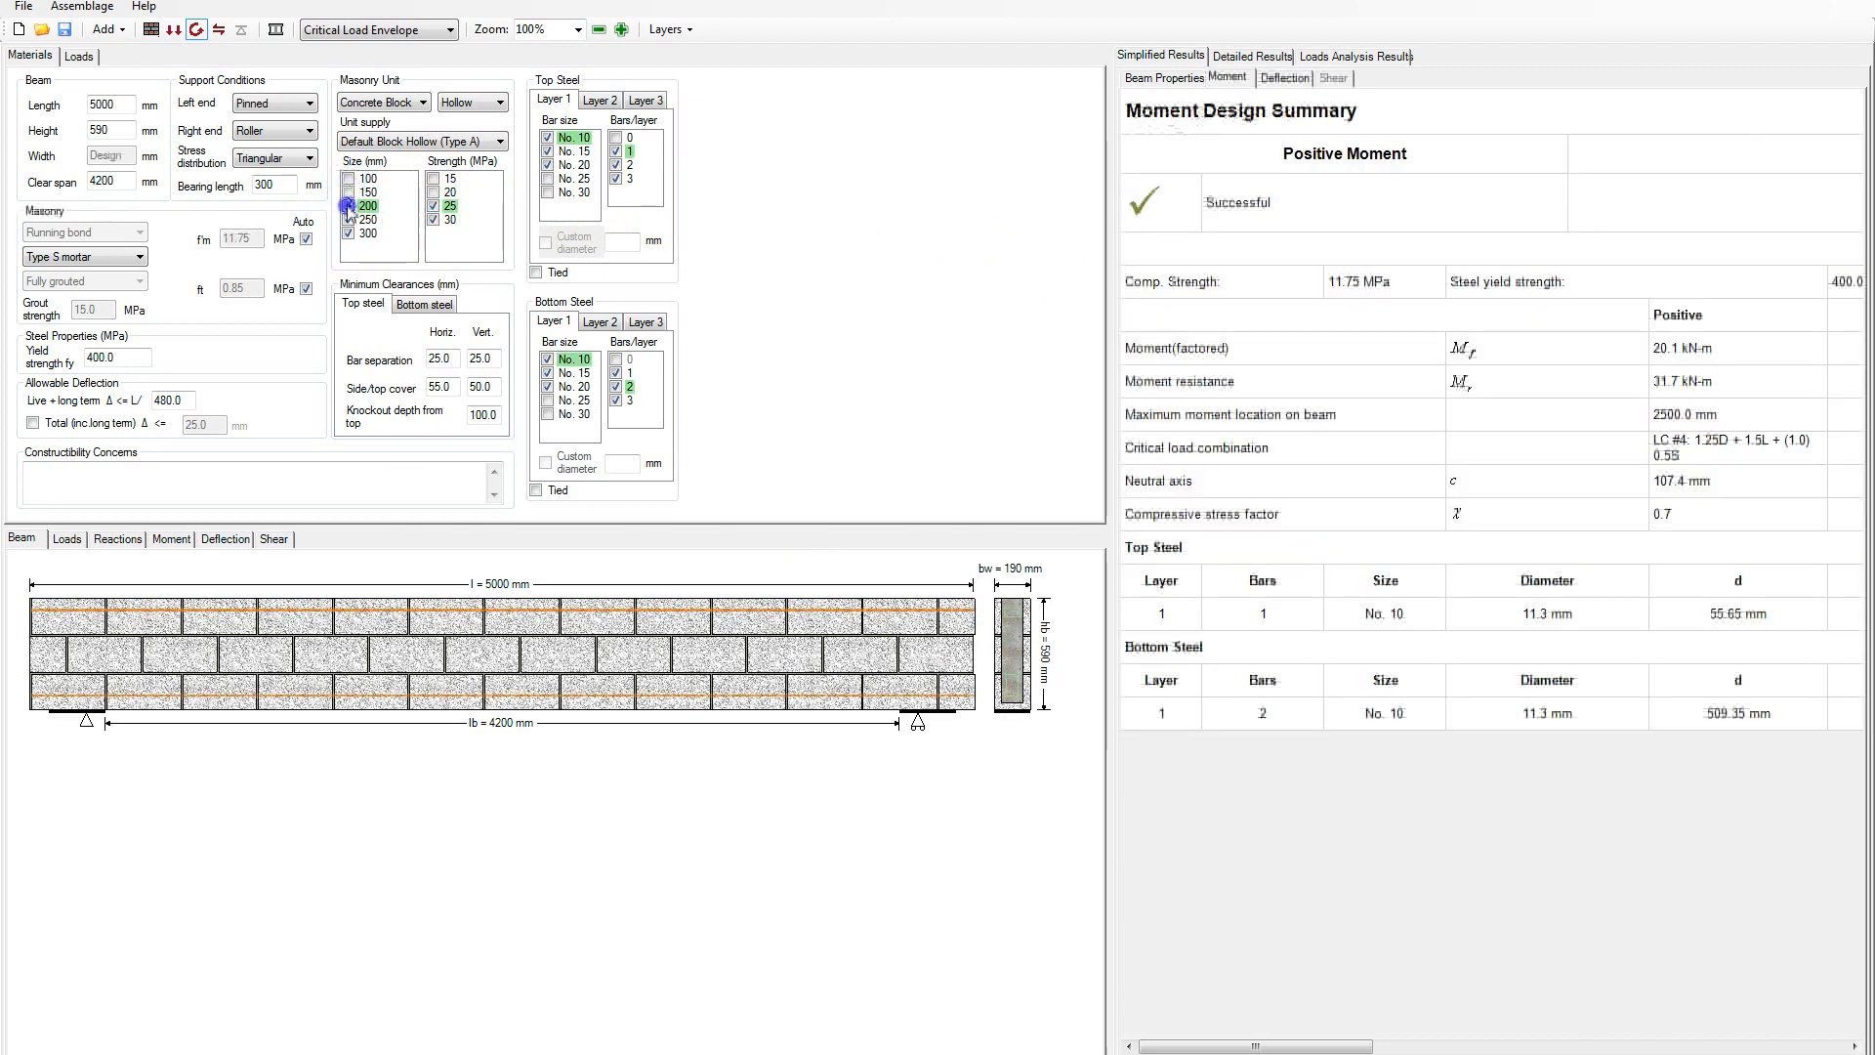
left_click(343, 241)
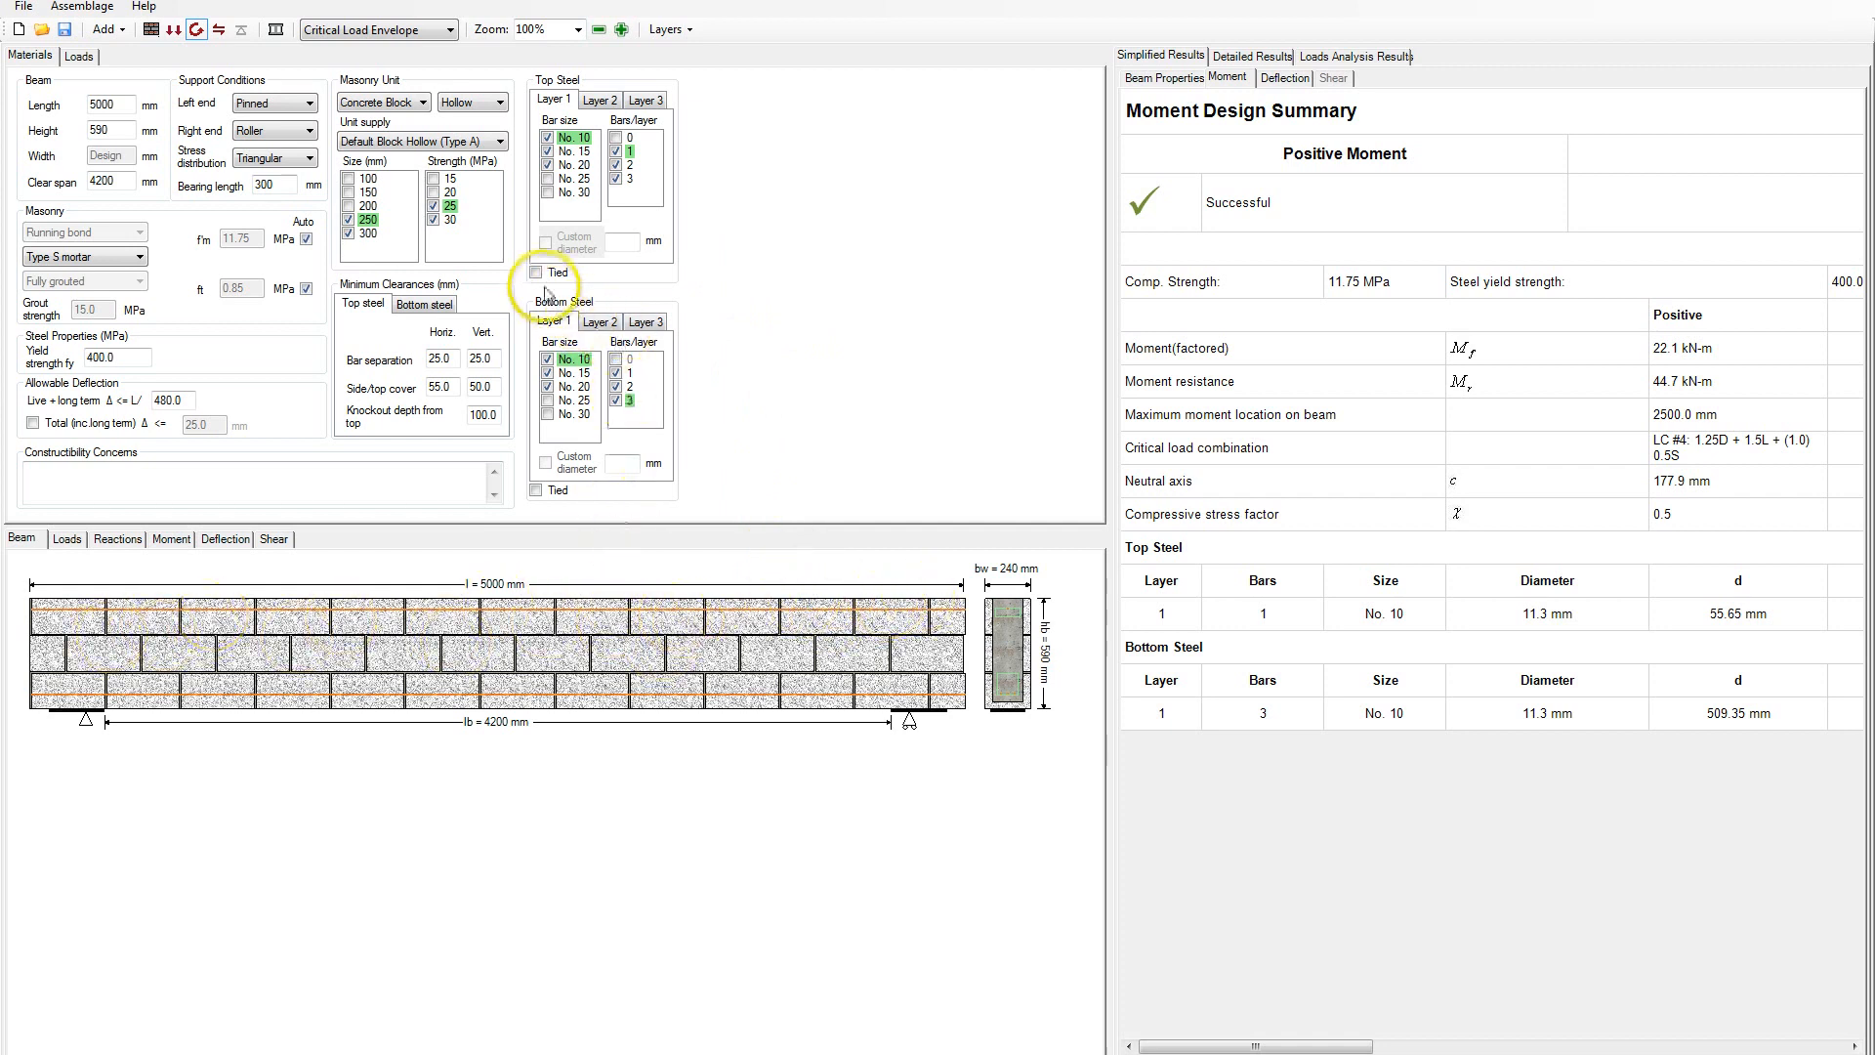
Compare the moment design with the top steel tied and untied, leaving the top steel tied
left_click(537, 273)
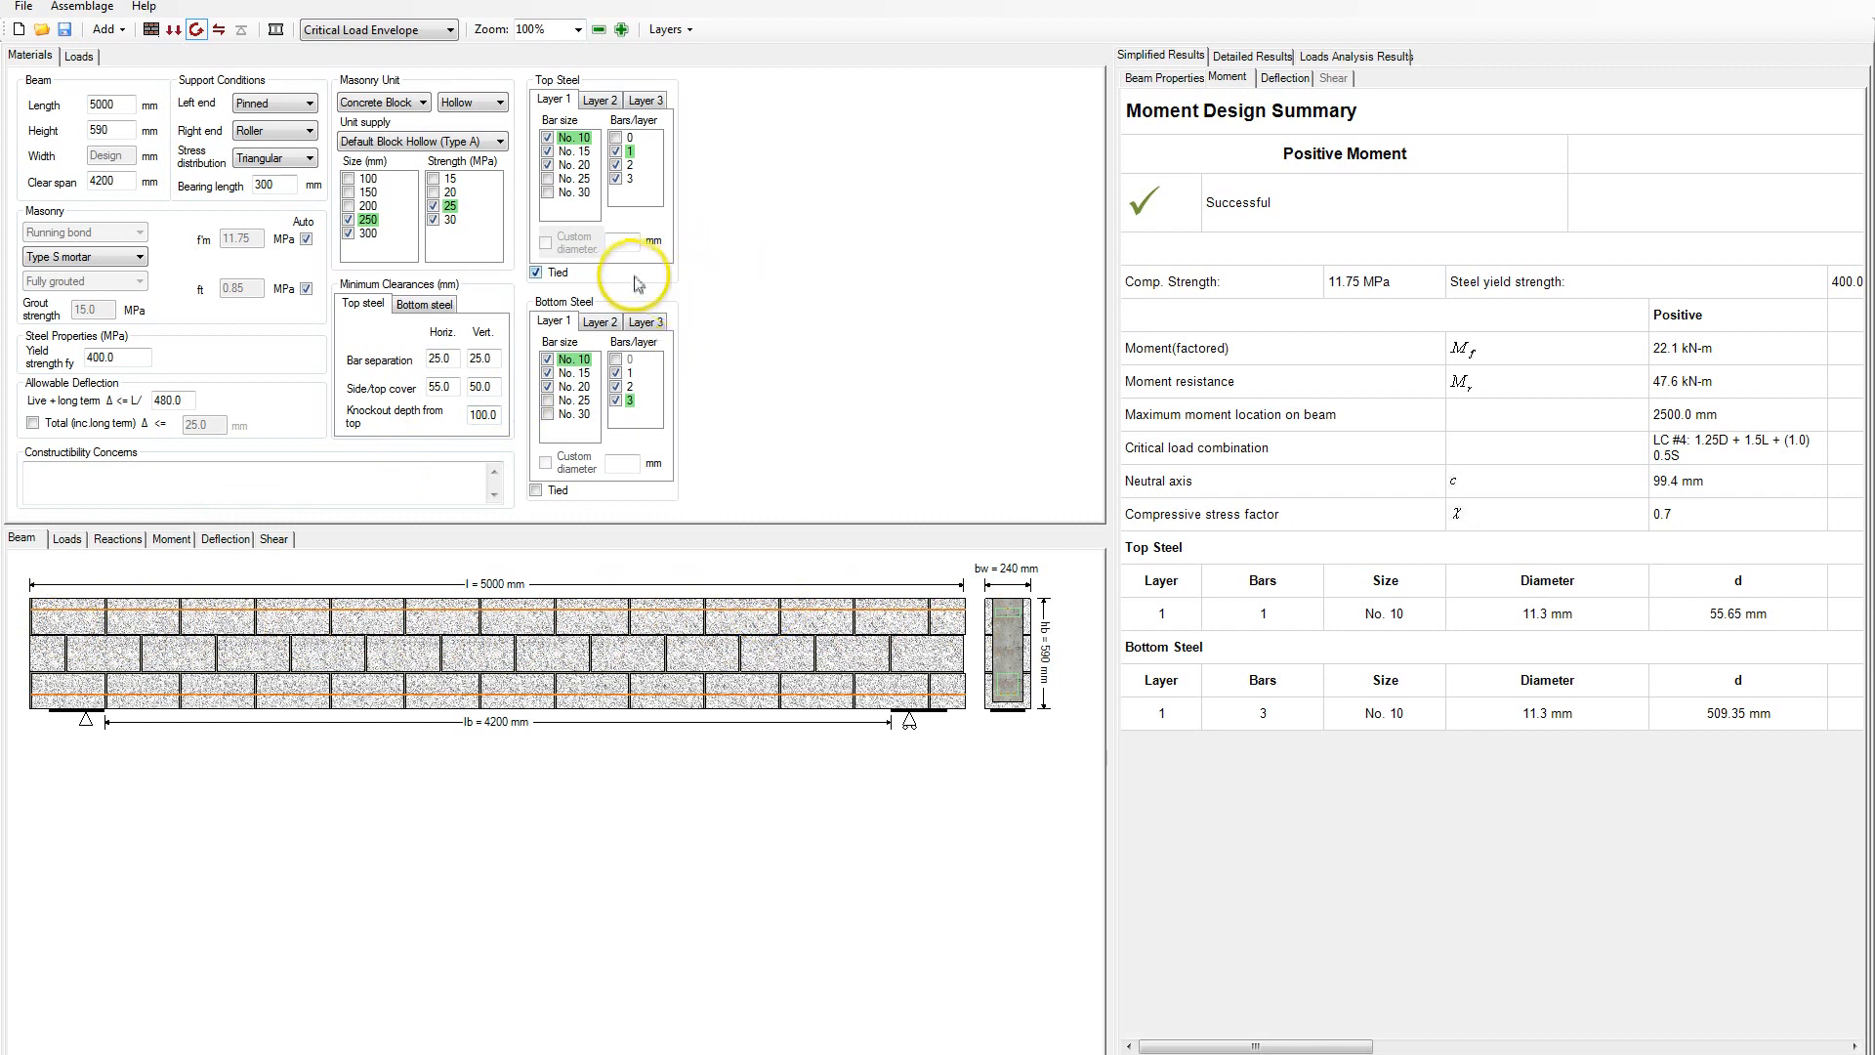
left_click(756, 281)
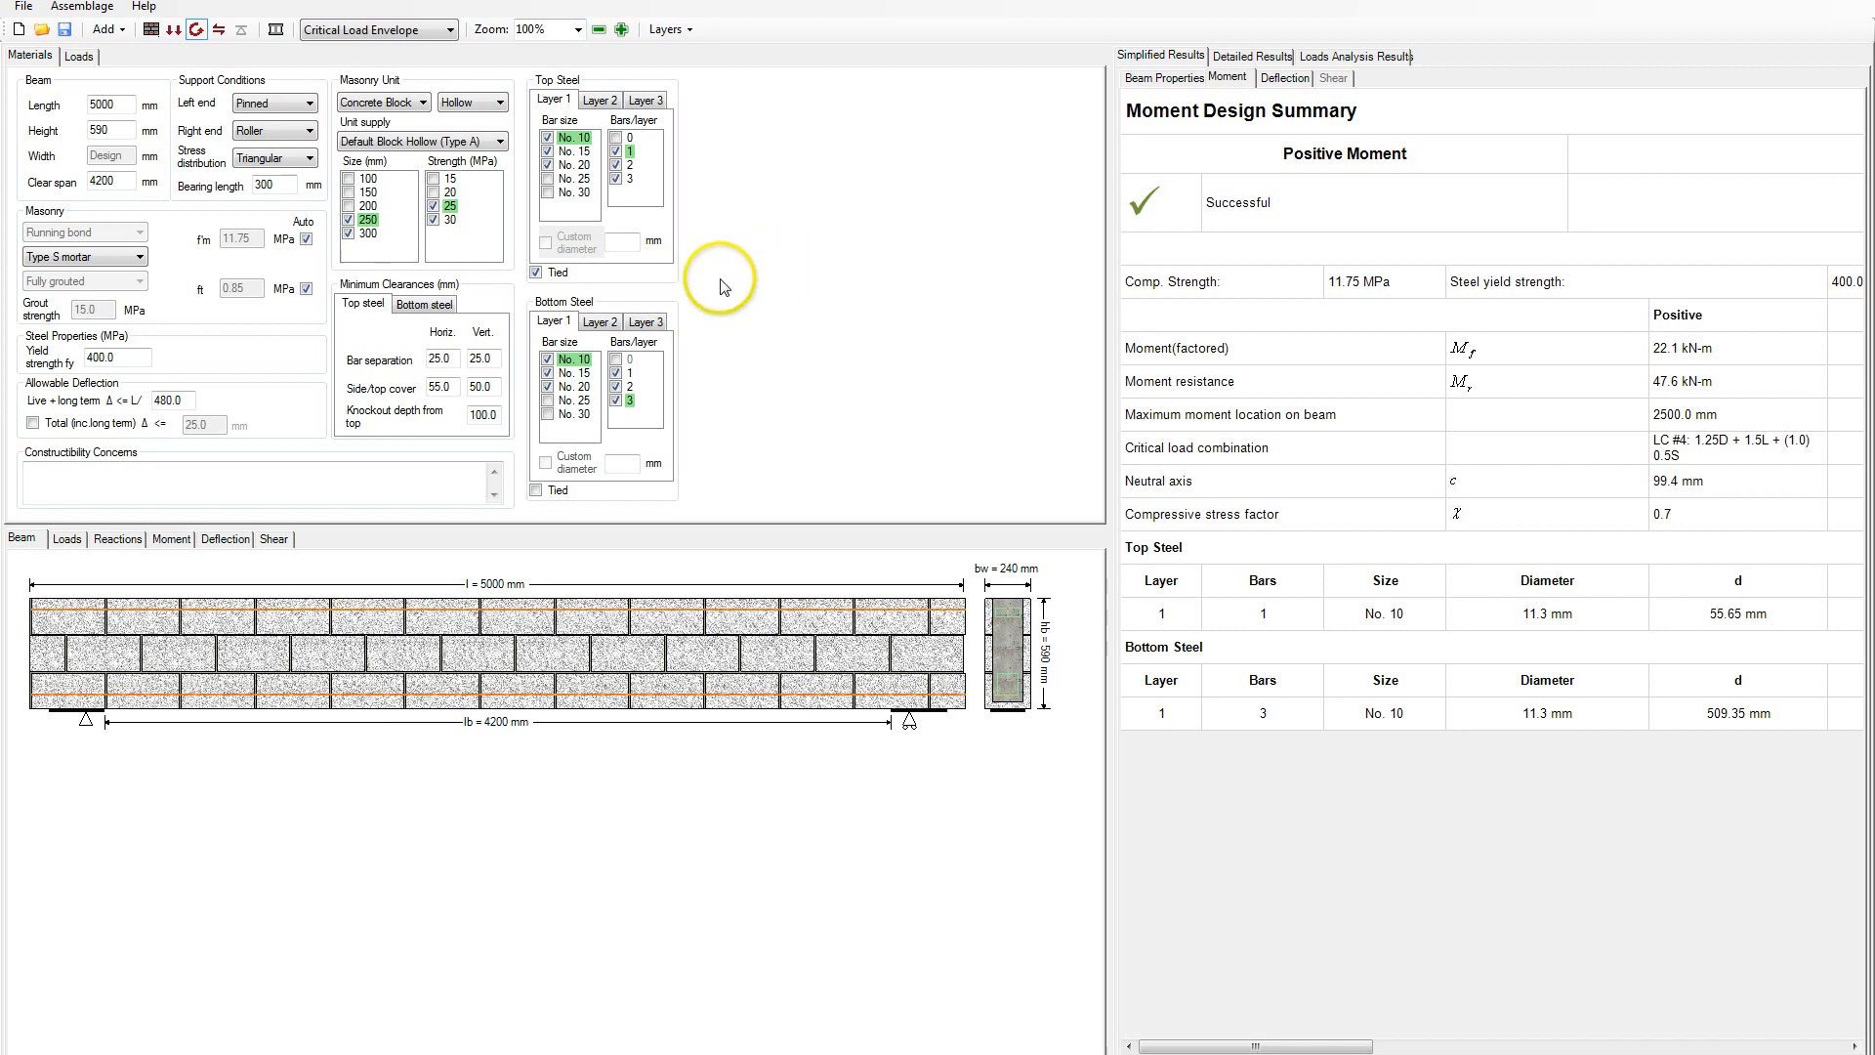
left_click(537, 273)
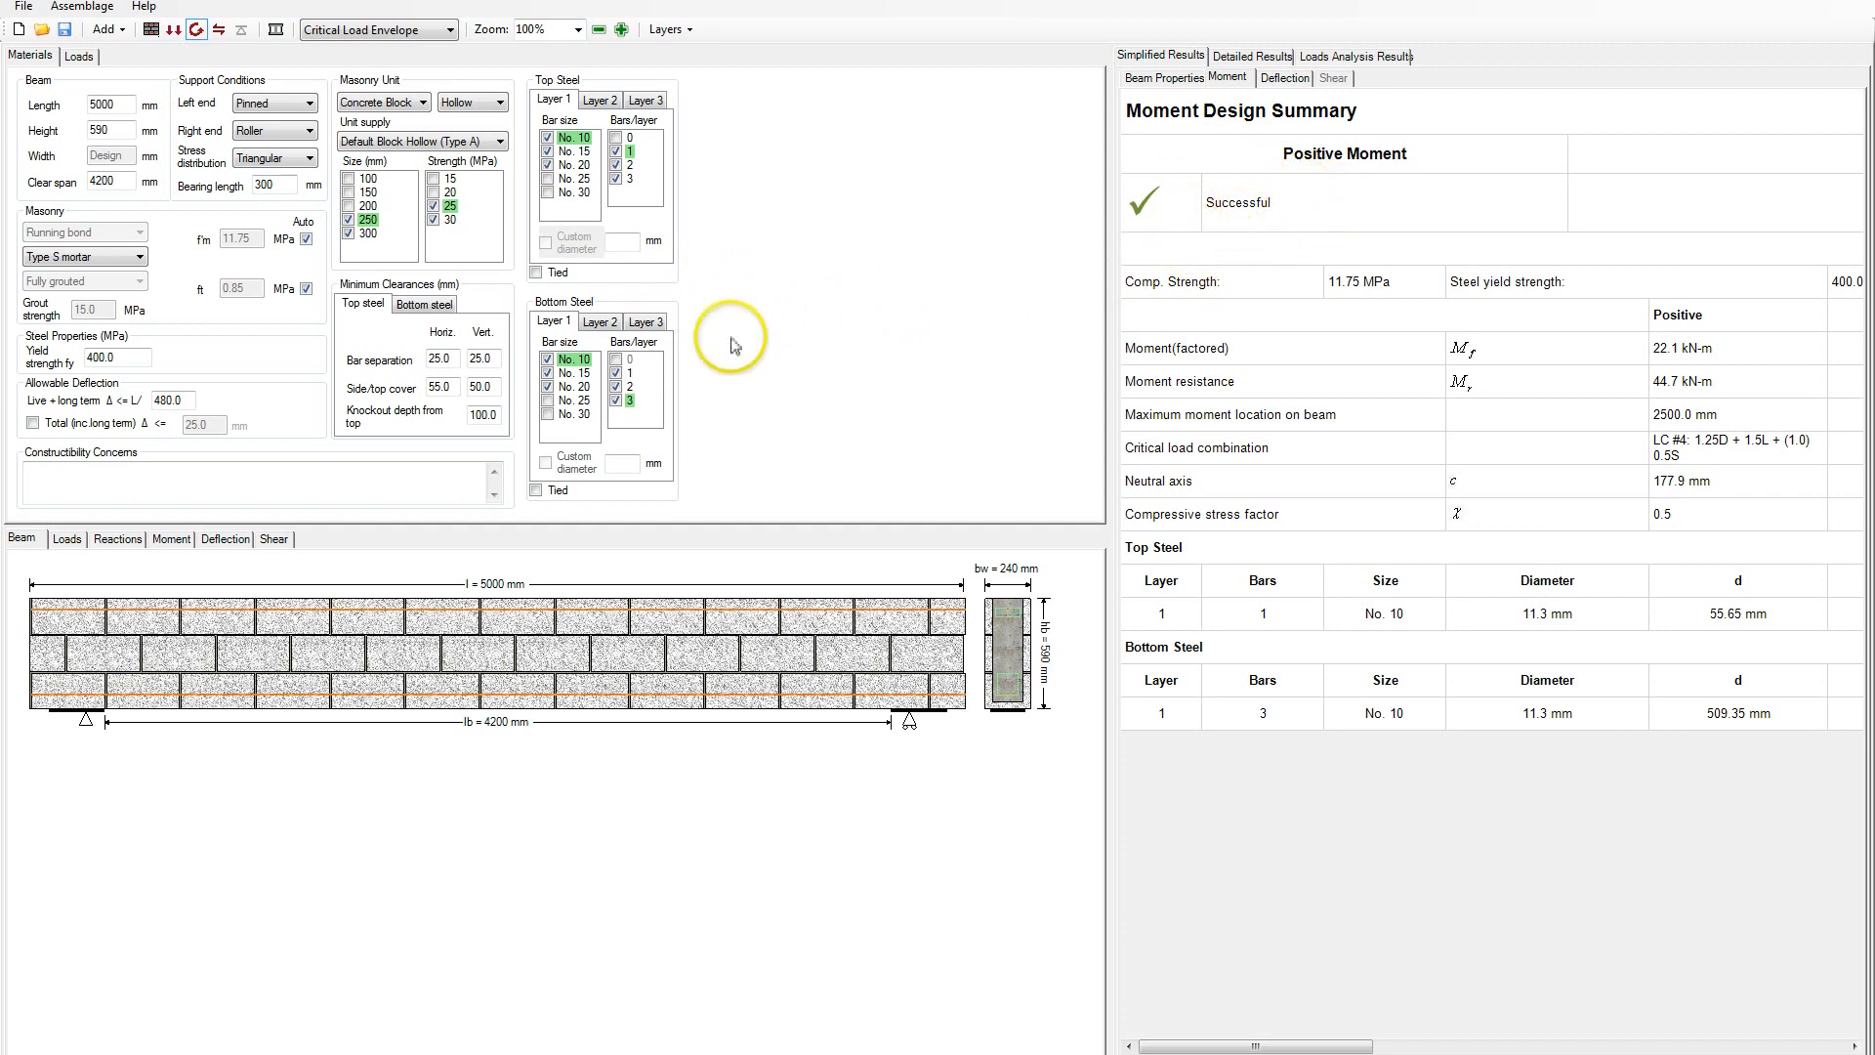
left_click(536, 272)
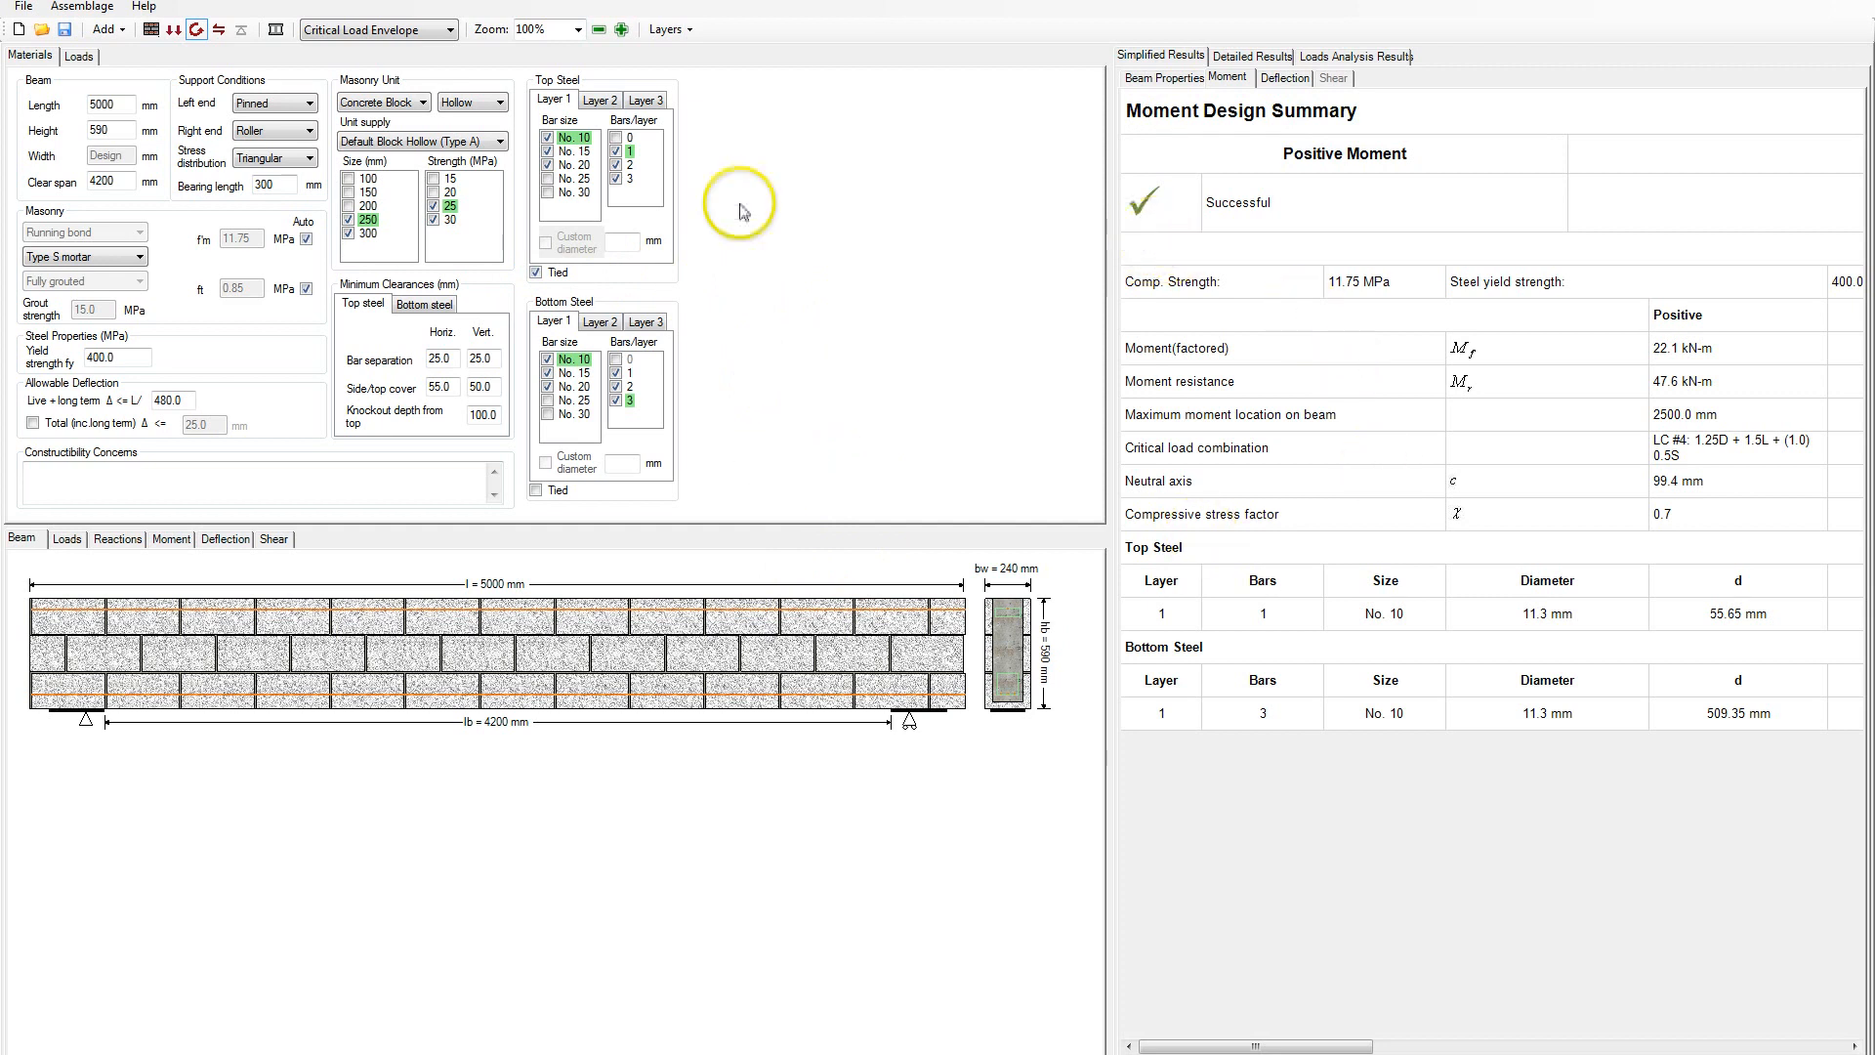
Run the shear design, try excluding the None stirrup configuration, and allow it again
left_click(219, 30)
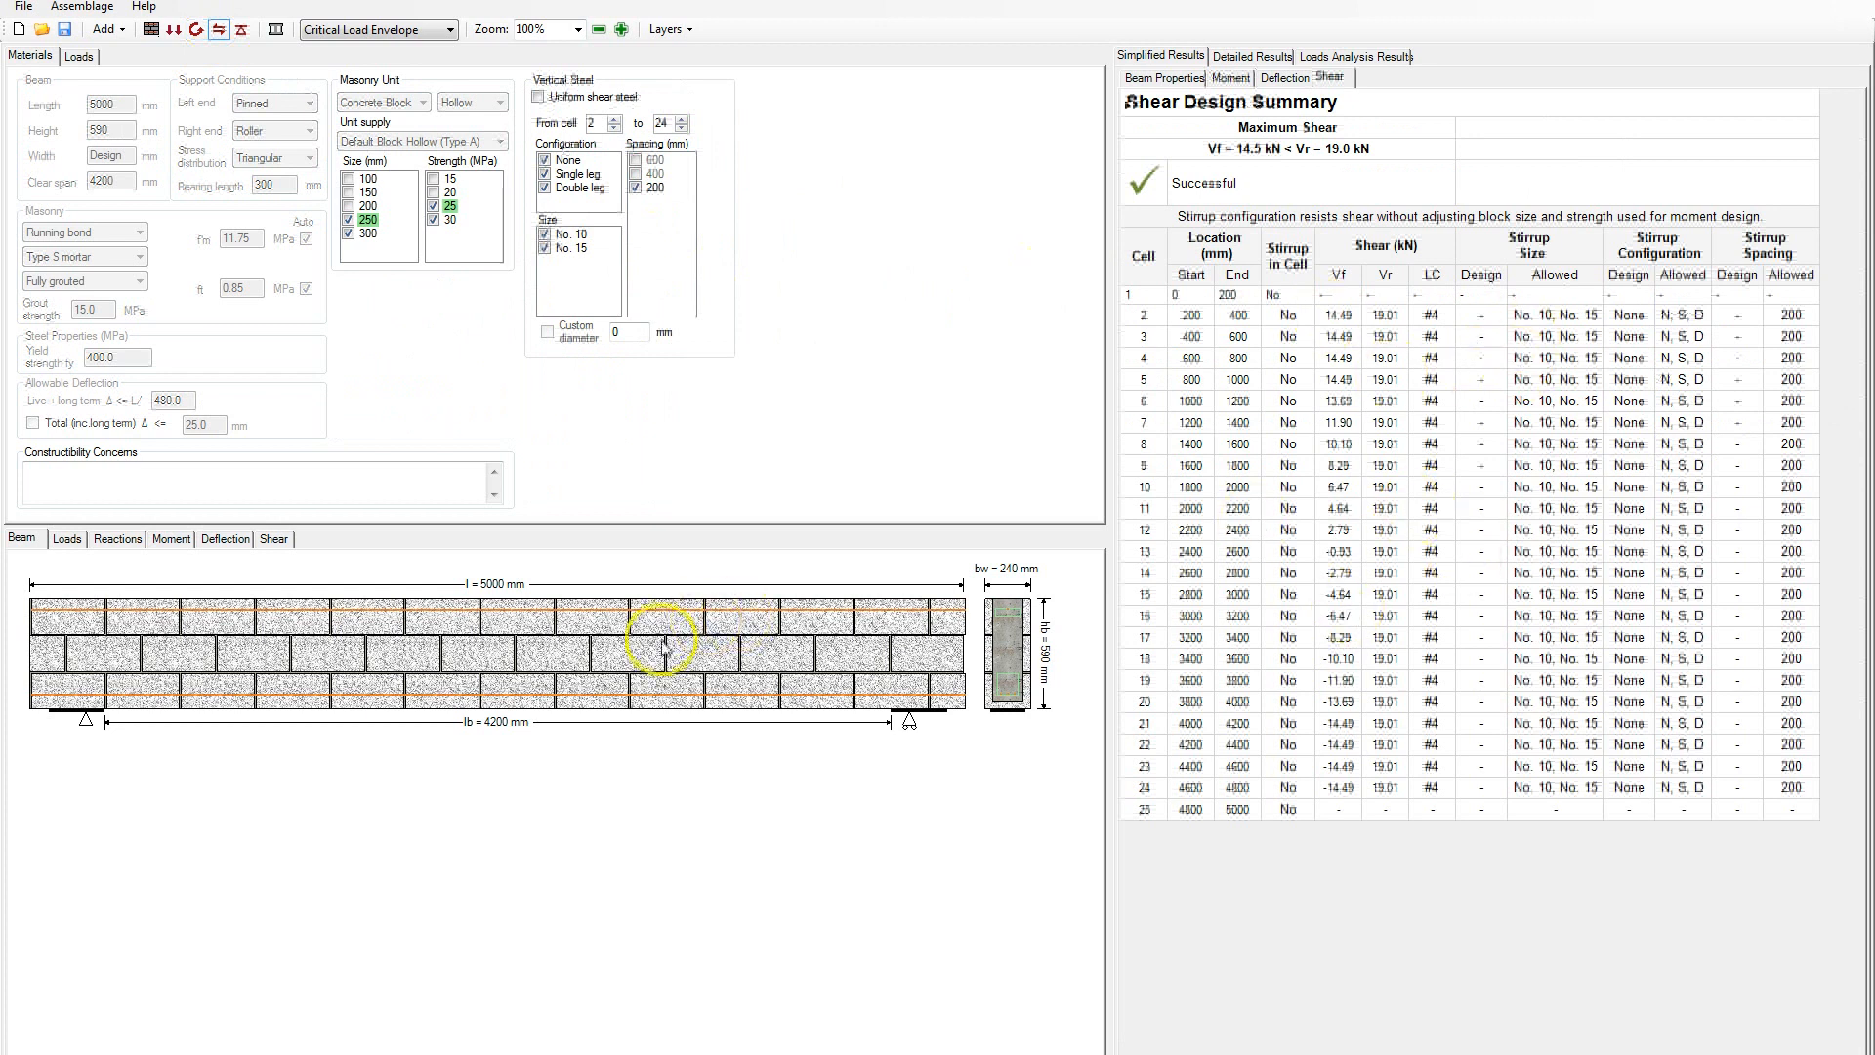
left_click(545, 162)
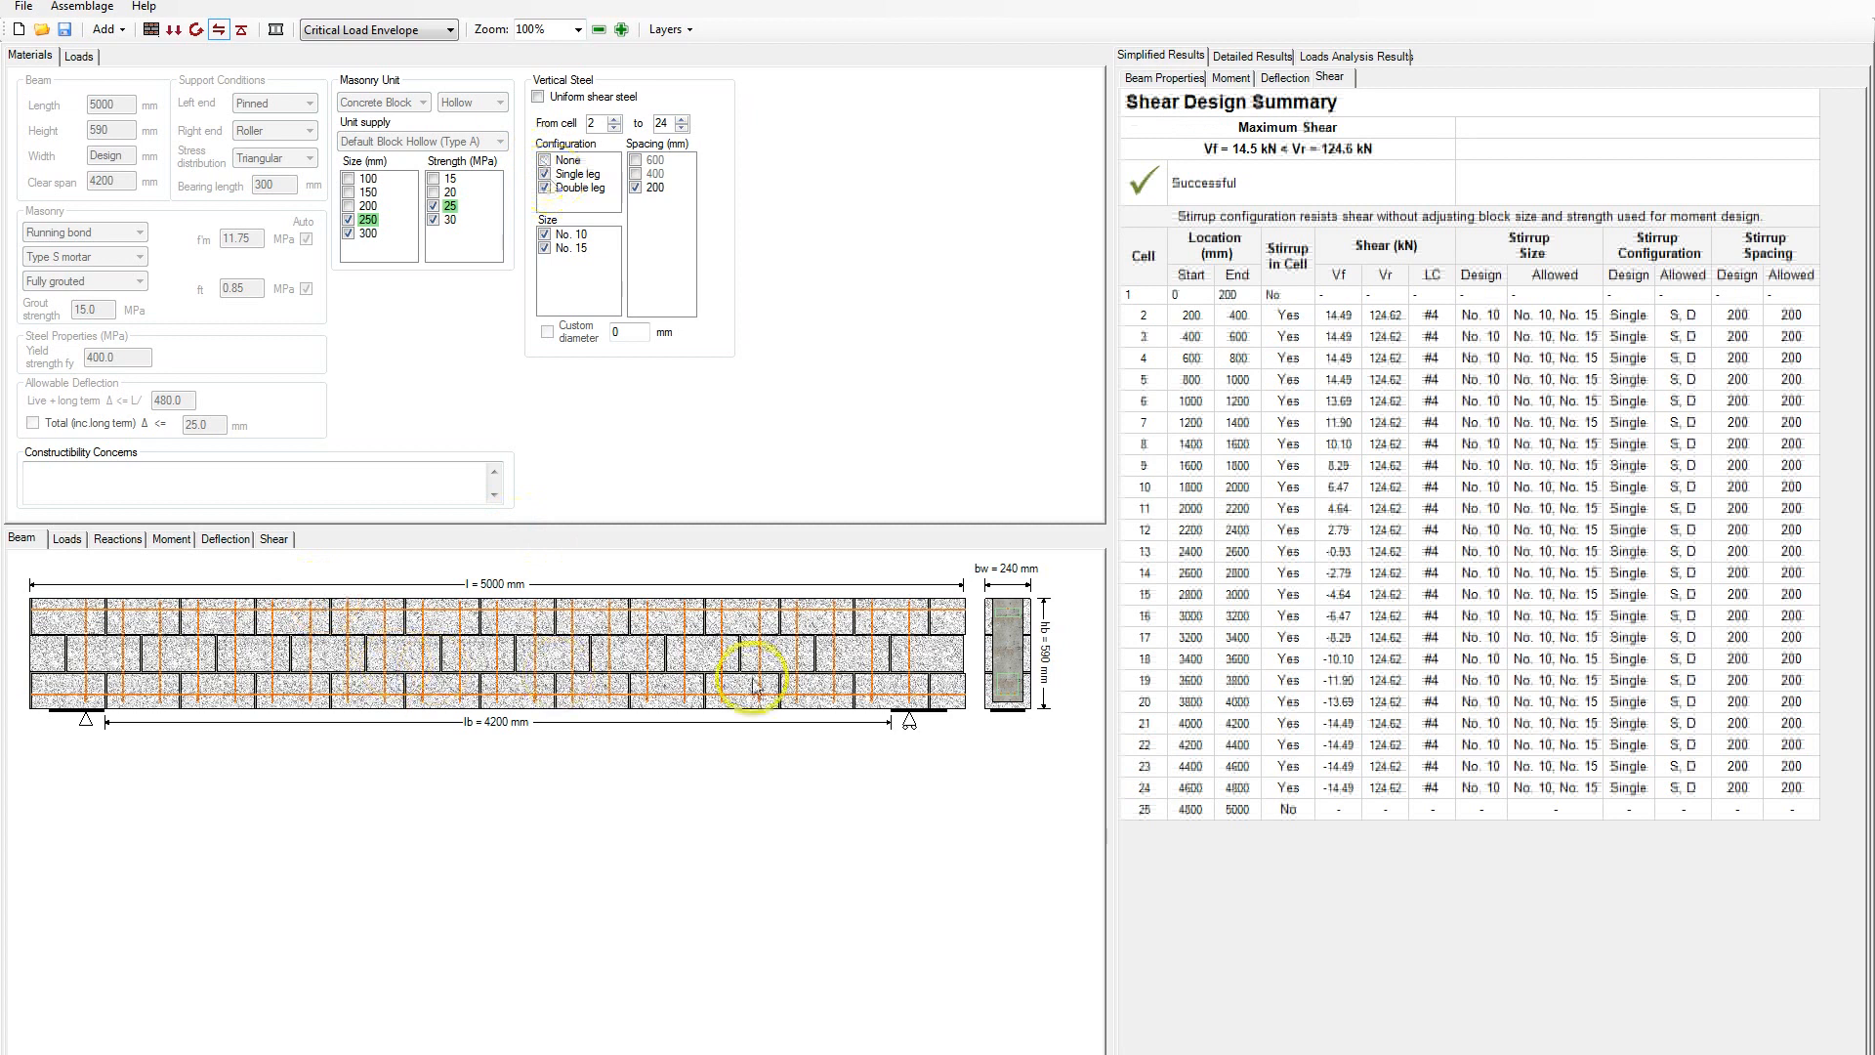
left_click(545, 162)
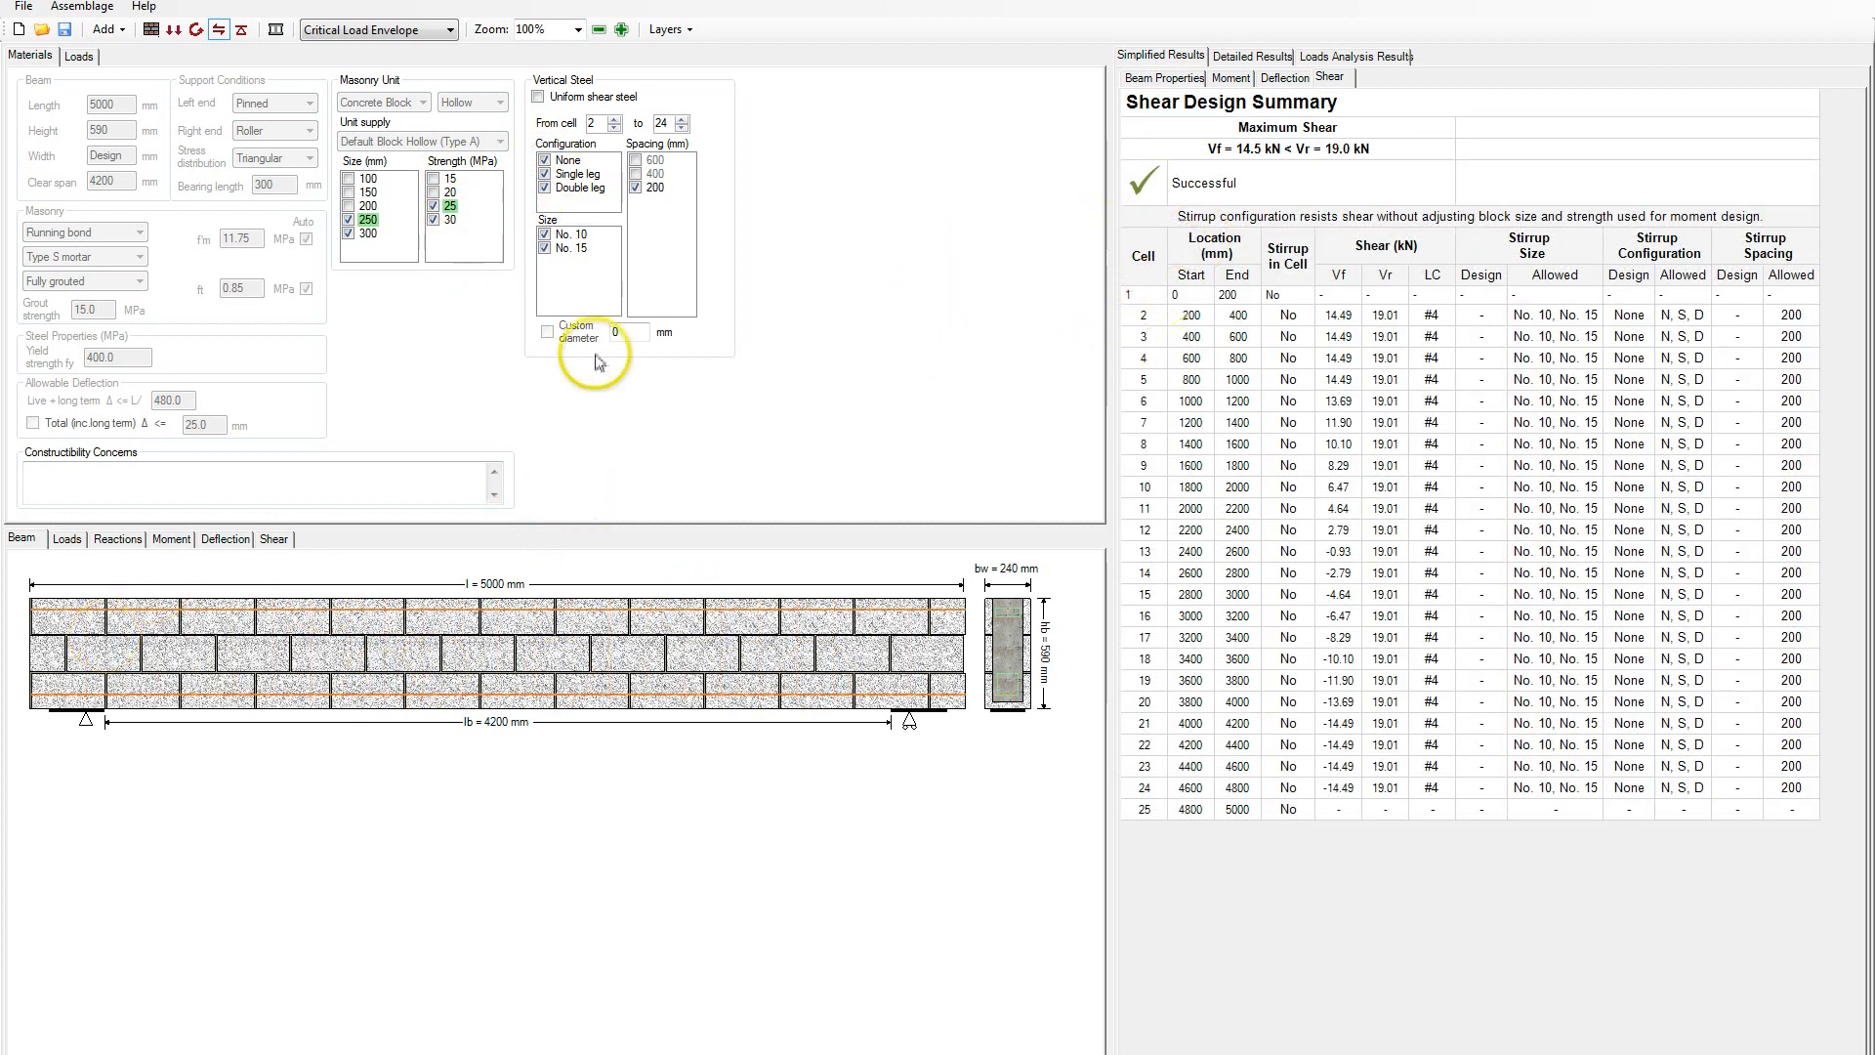
Review the beam's shear, deflection, moment, reactions and loads diagrams, and return to the beam drawing
left_click(288, 538)
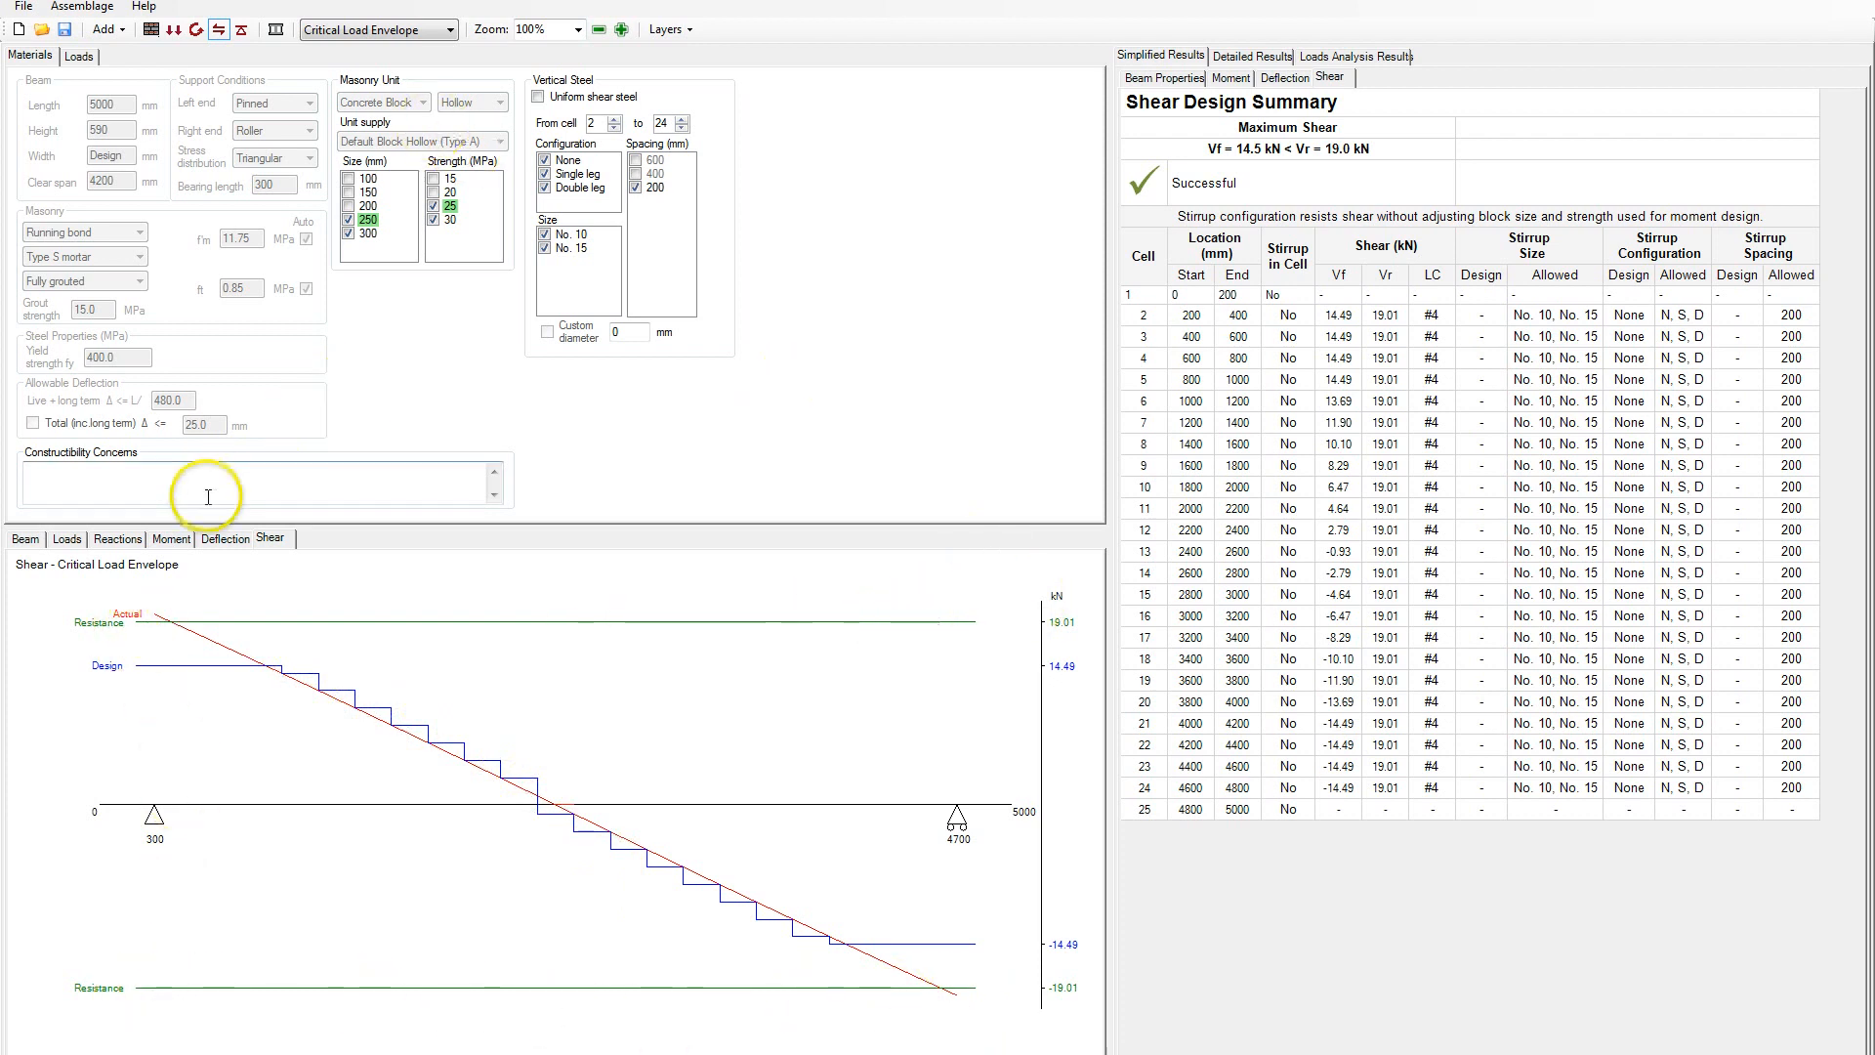
left_click(225, 540)
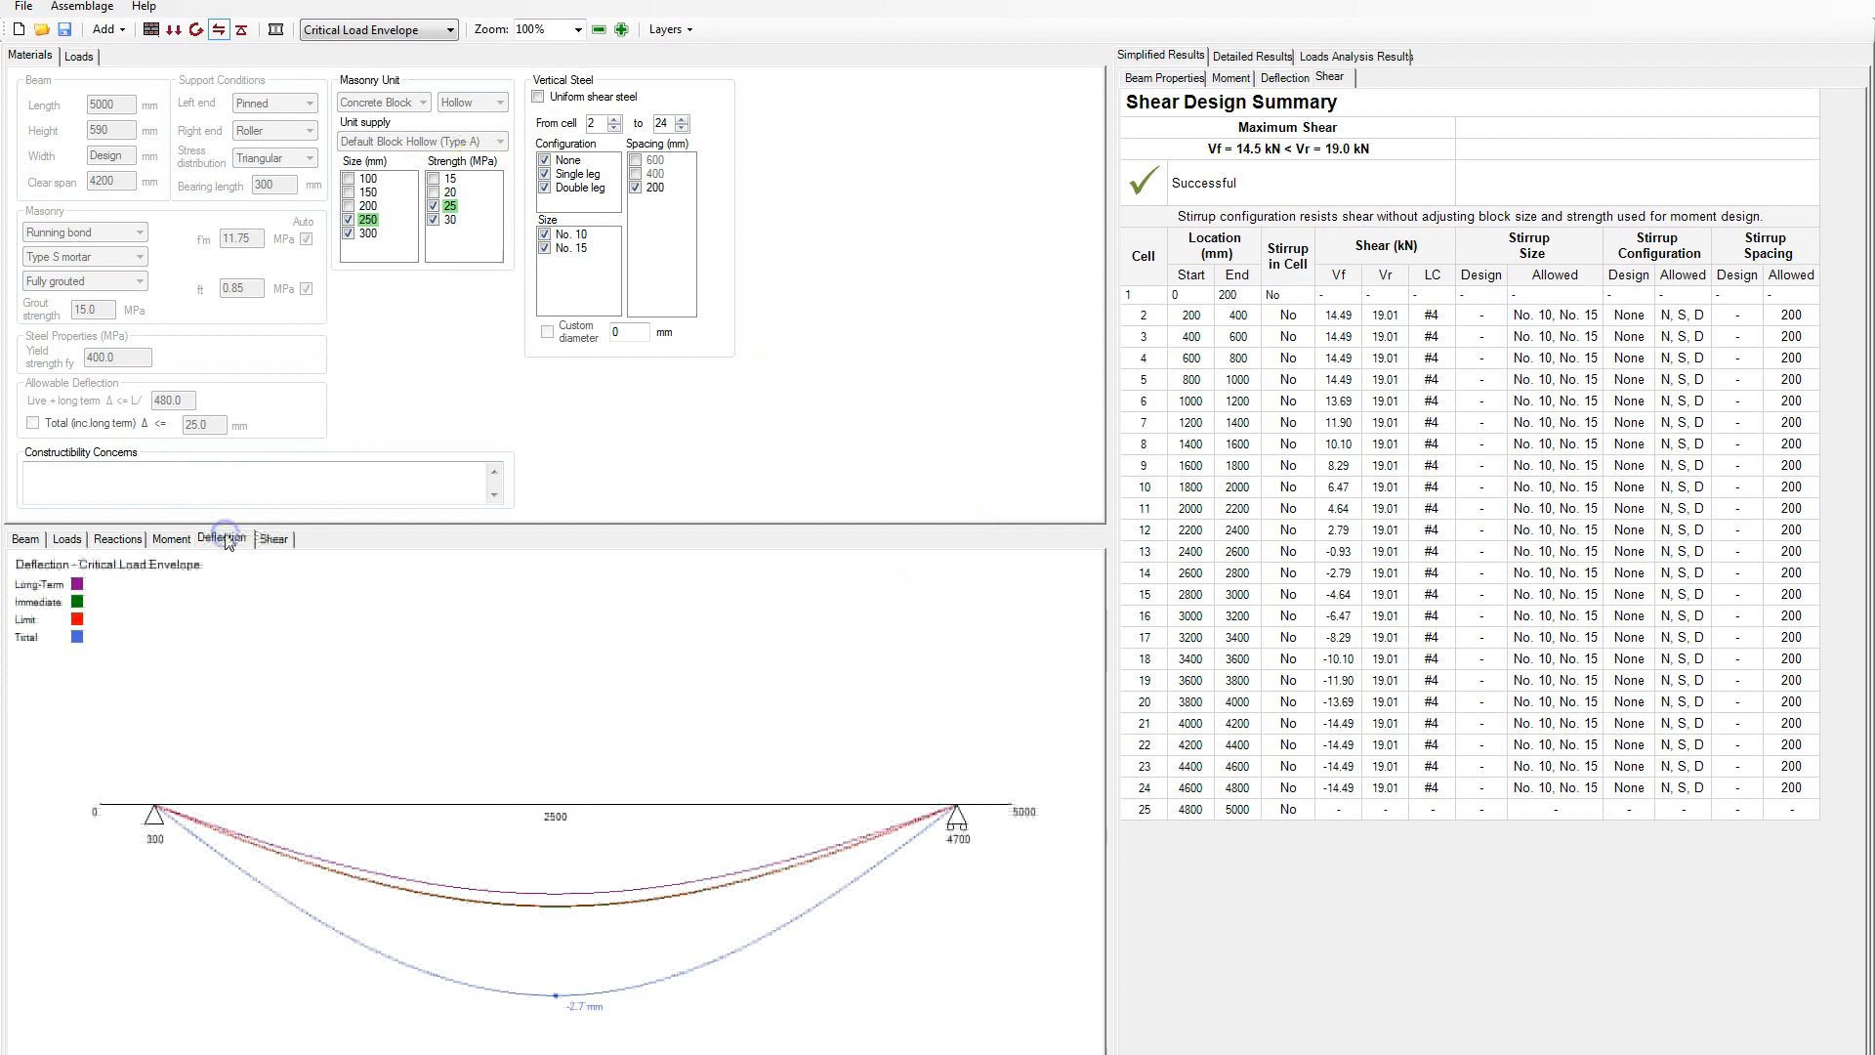
left_click(272, 540)
left_click(225, 541)
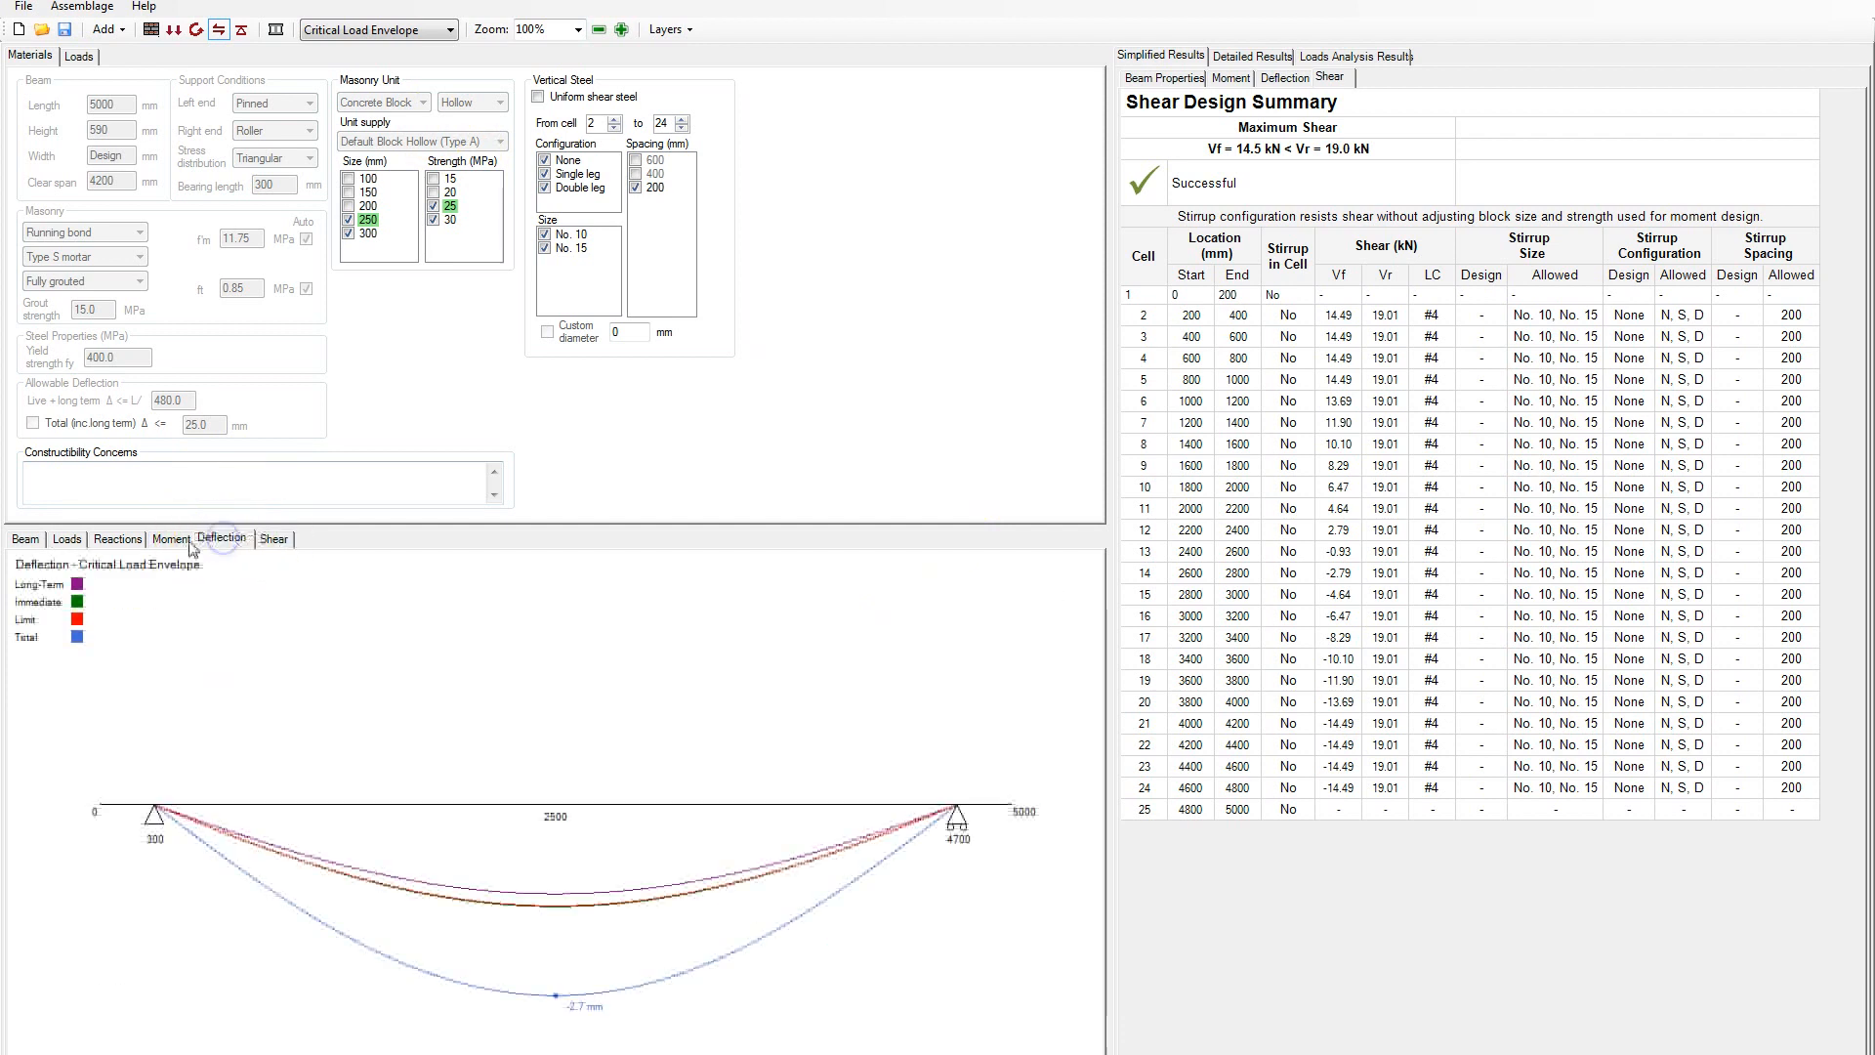
left_click(189, 542)
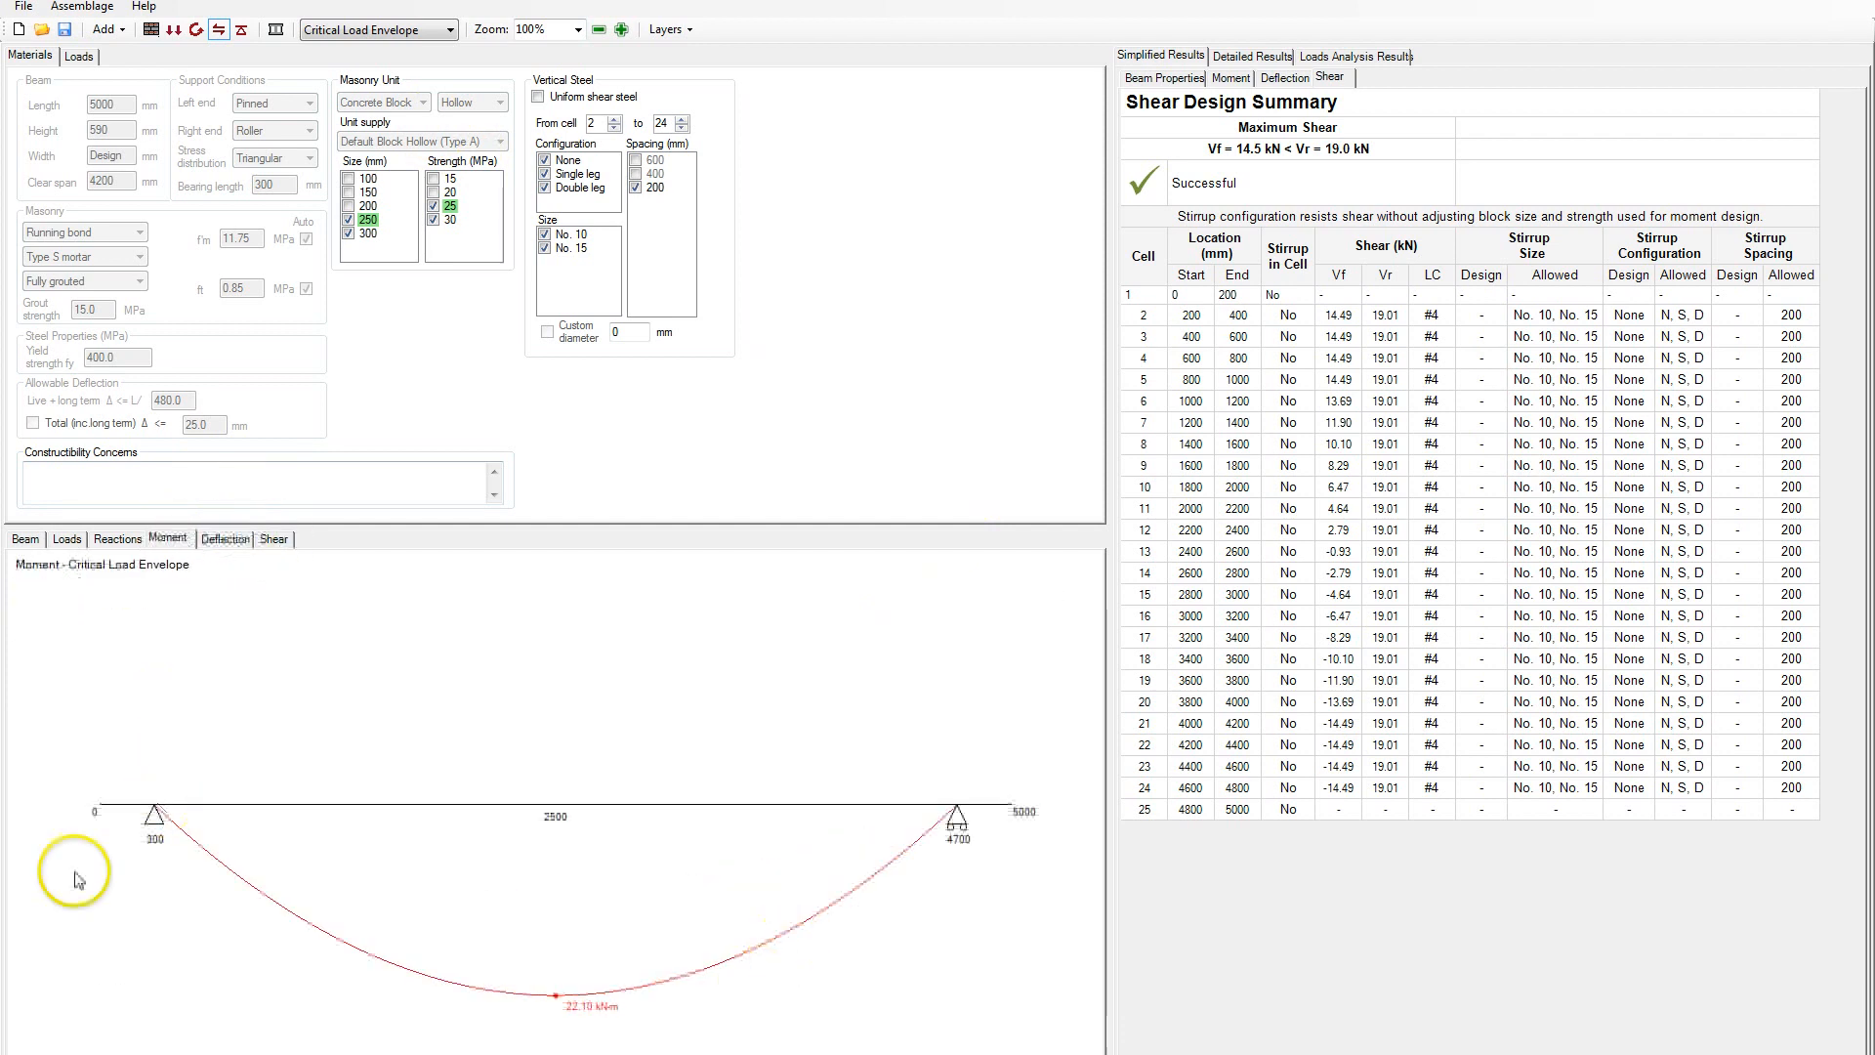
left_click(110, 539)
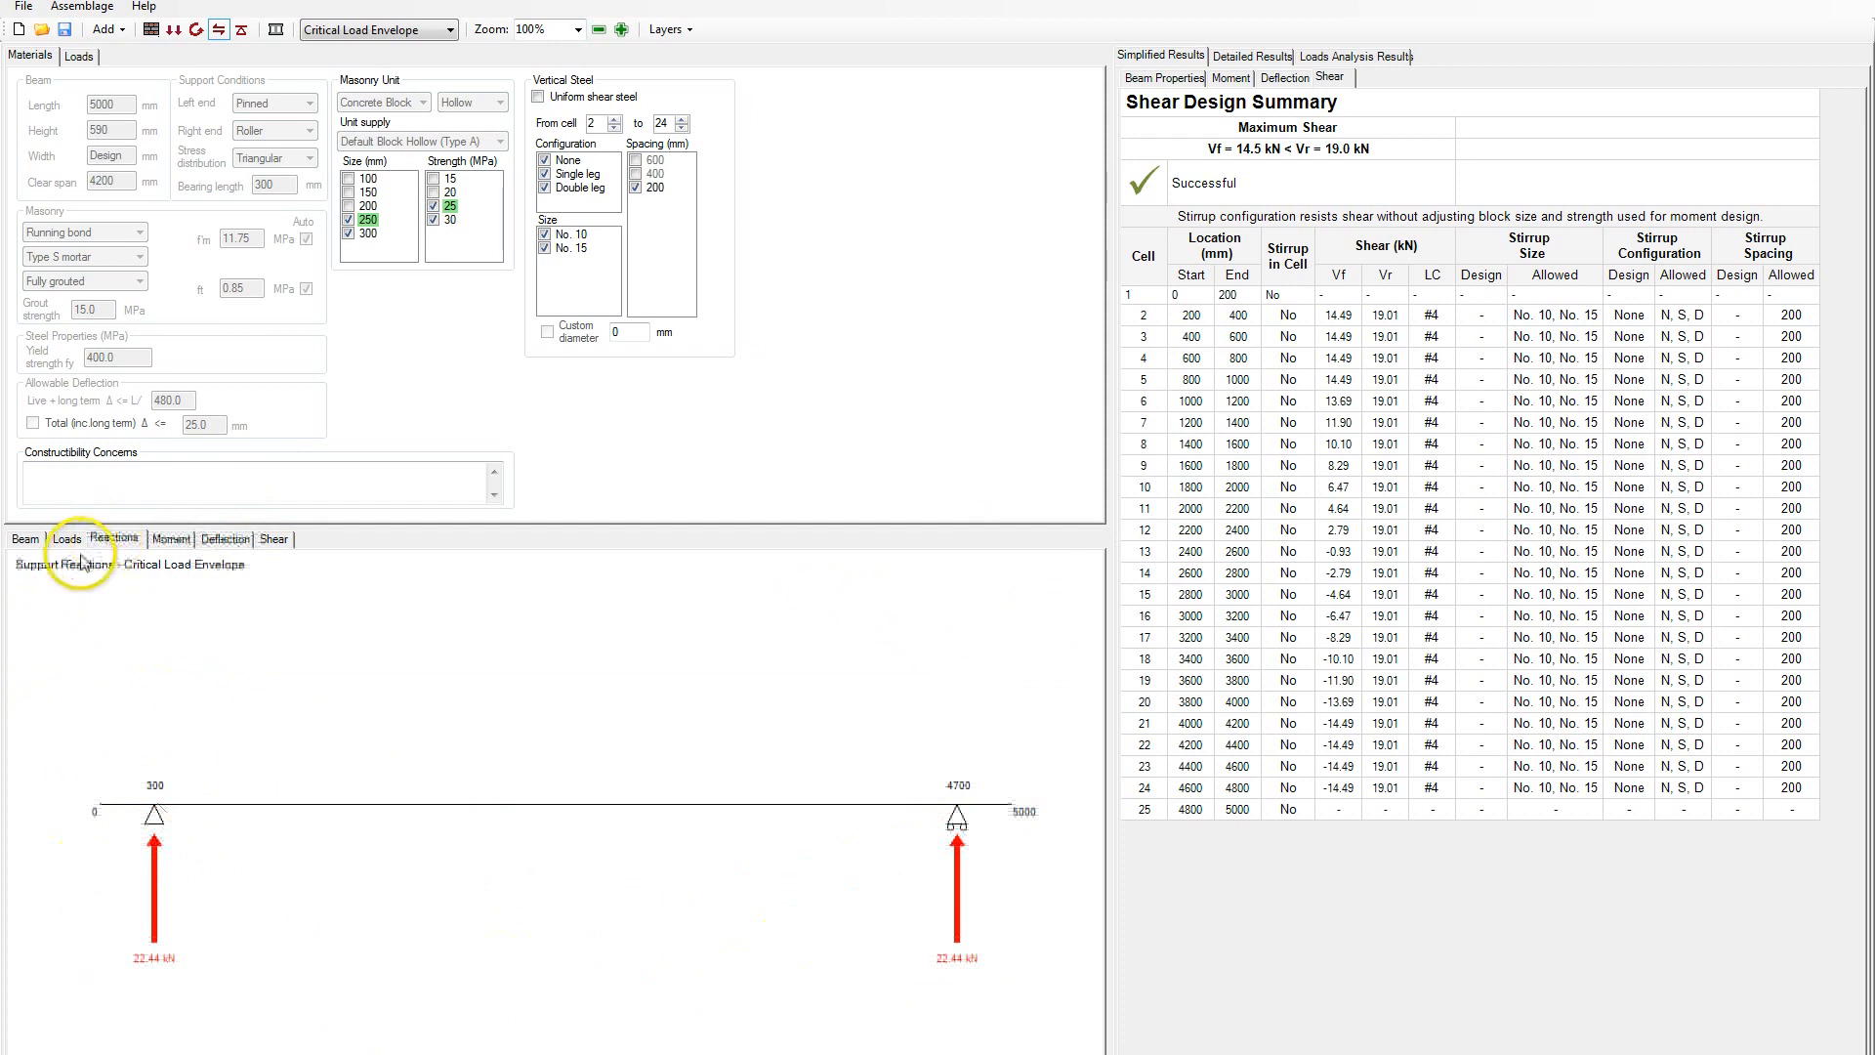
left_click(61, 541)
left_click(21, 538)
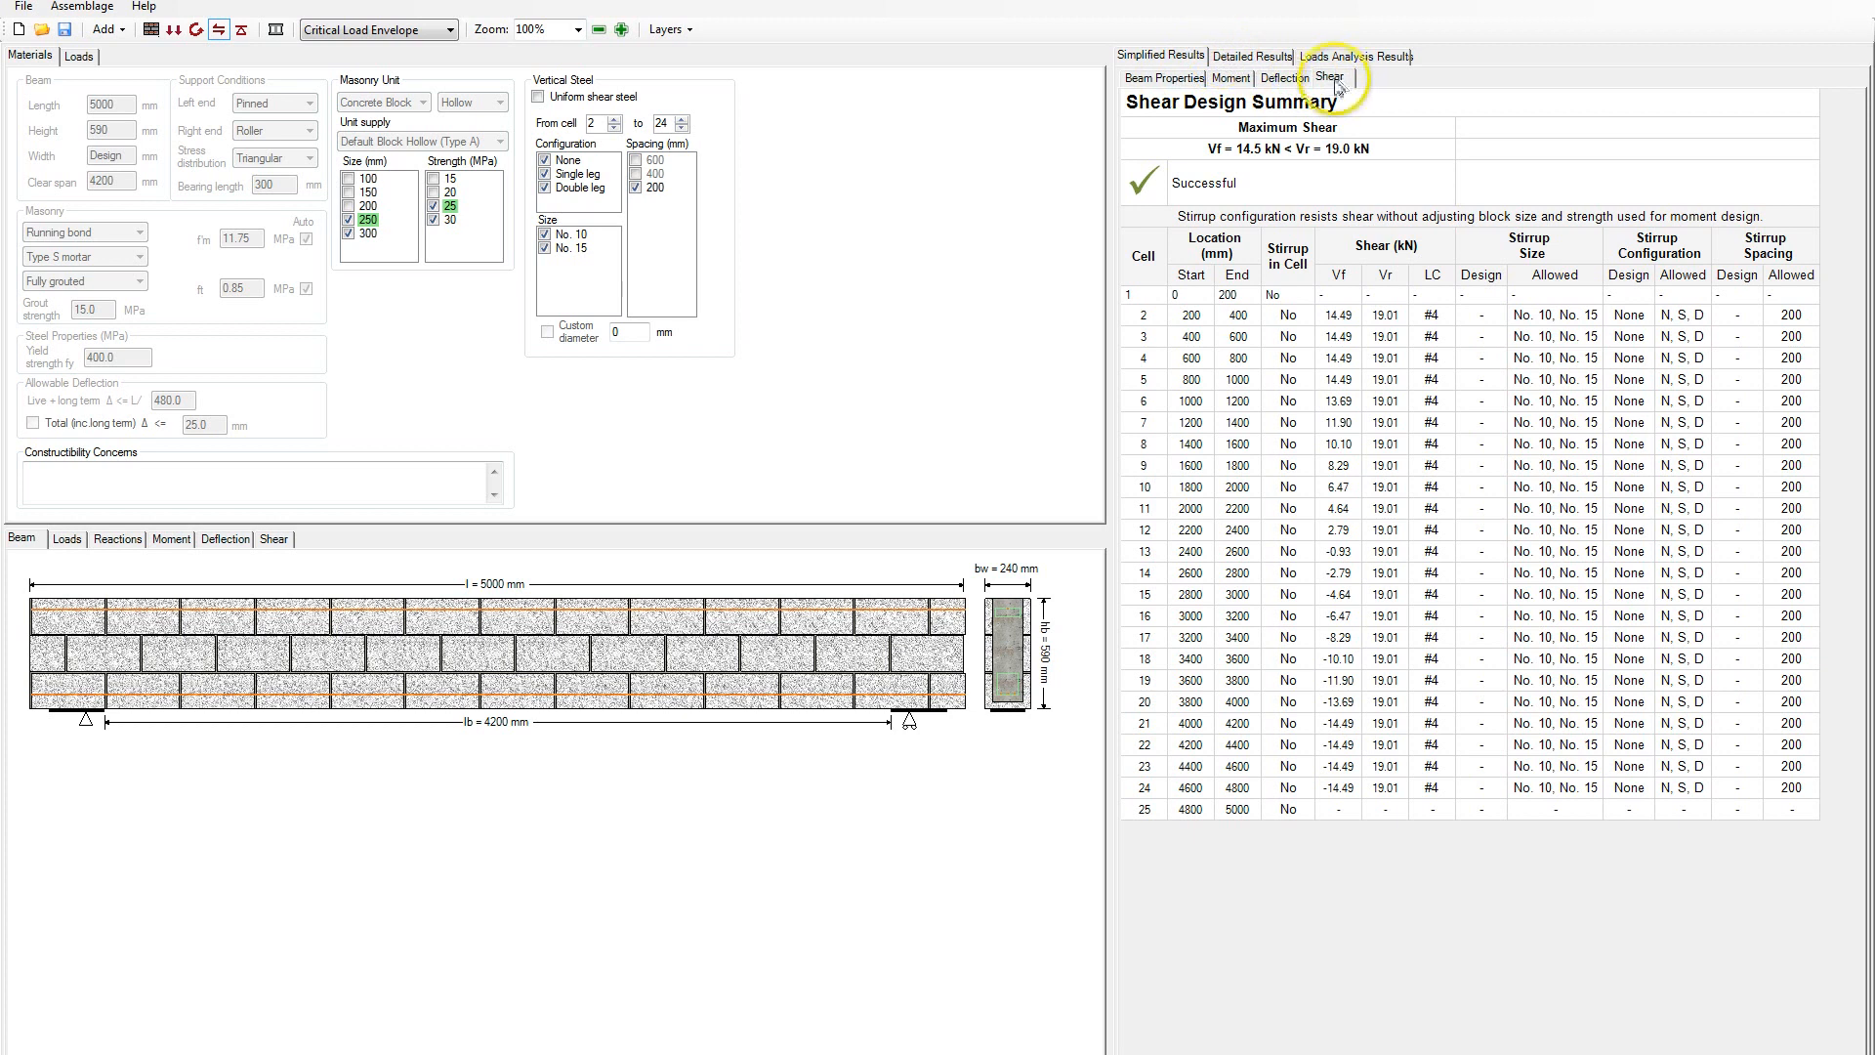
Examine the detailed shear design results, checking the Vs row's equation, result and CSA code reference
left_click(1237, 57)
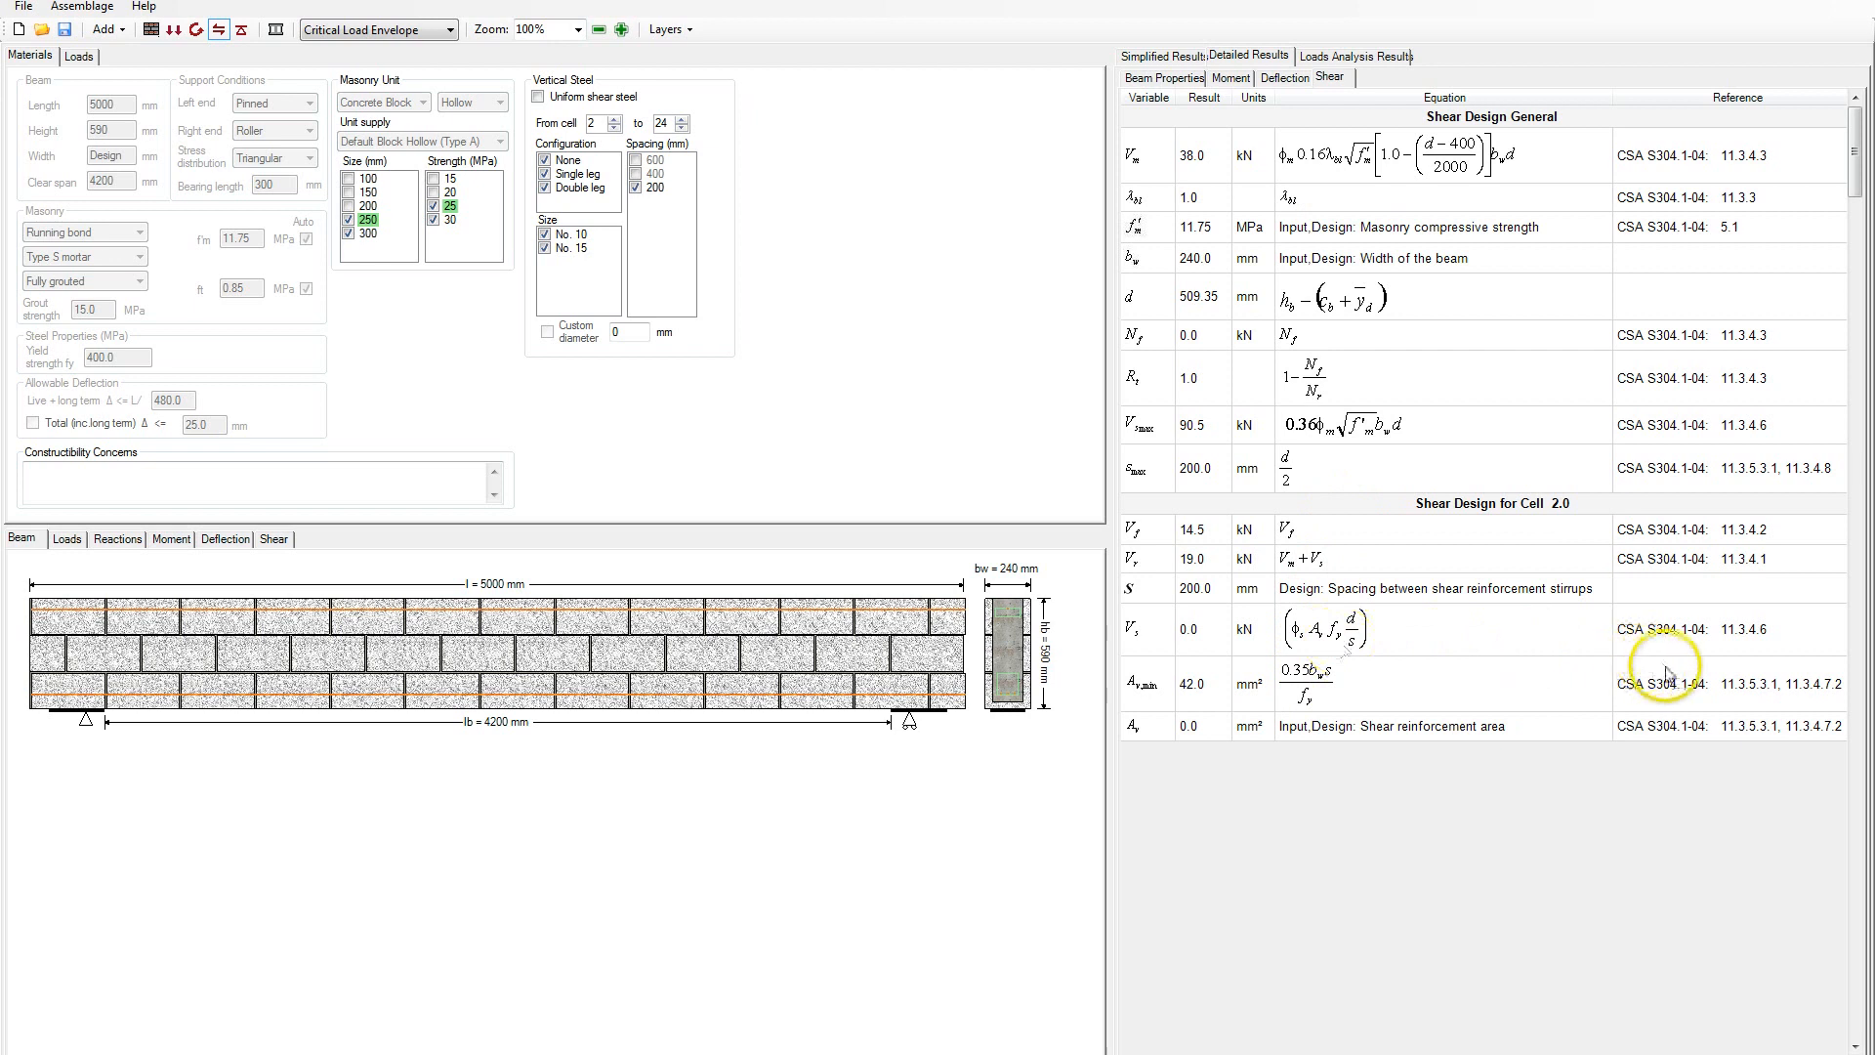
left_click(1706, 651)
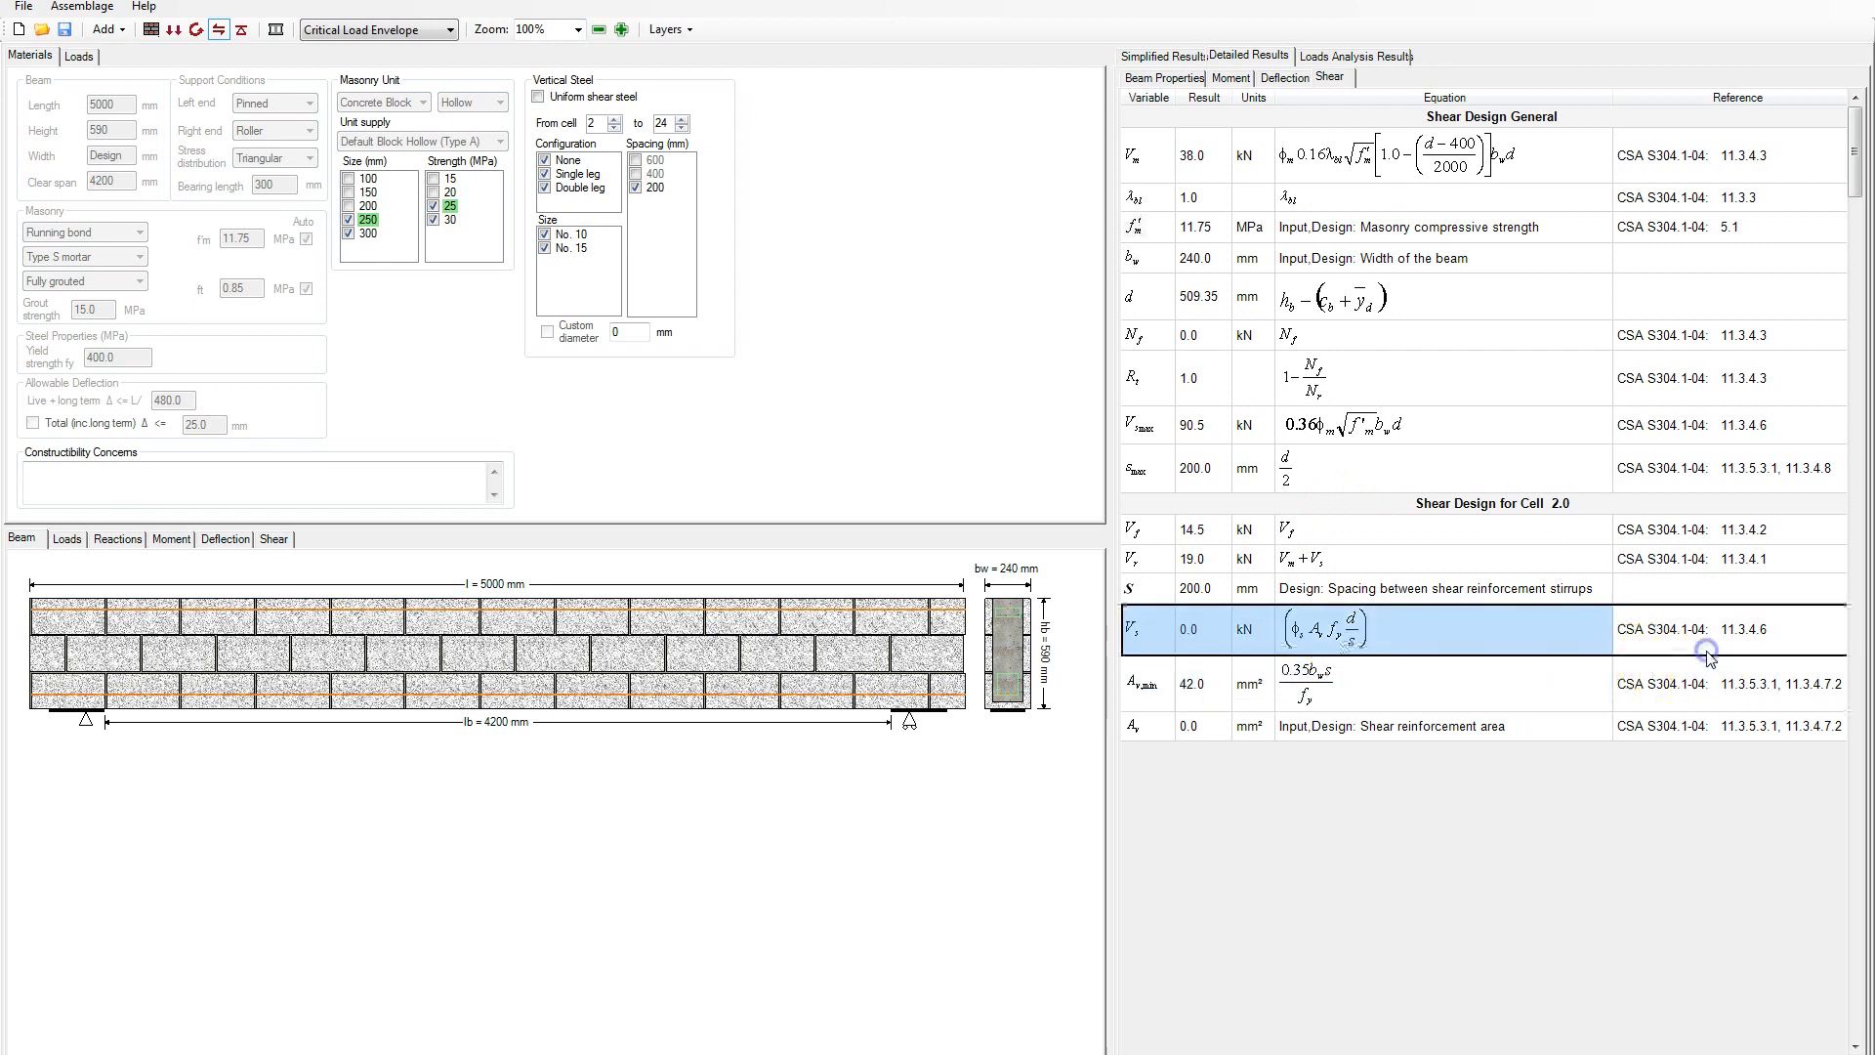
left_click(1359, 633)
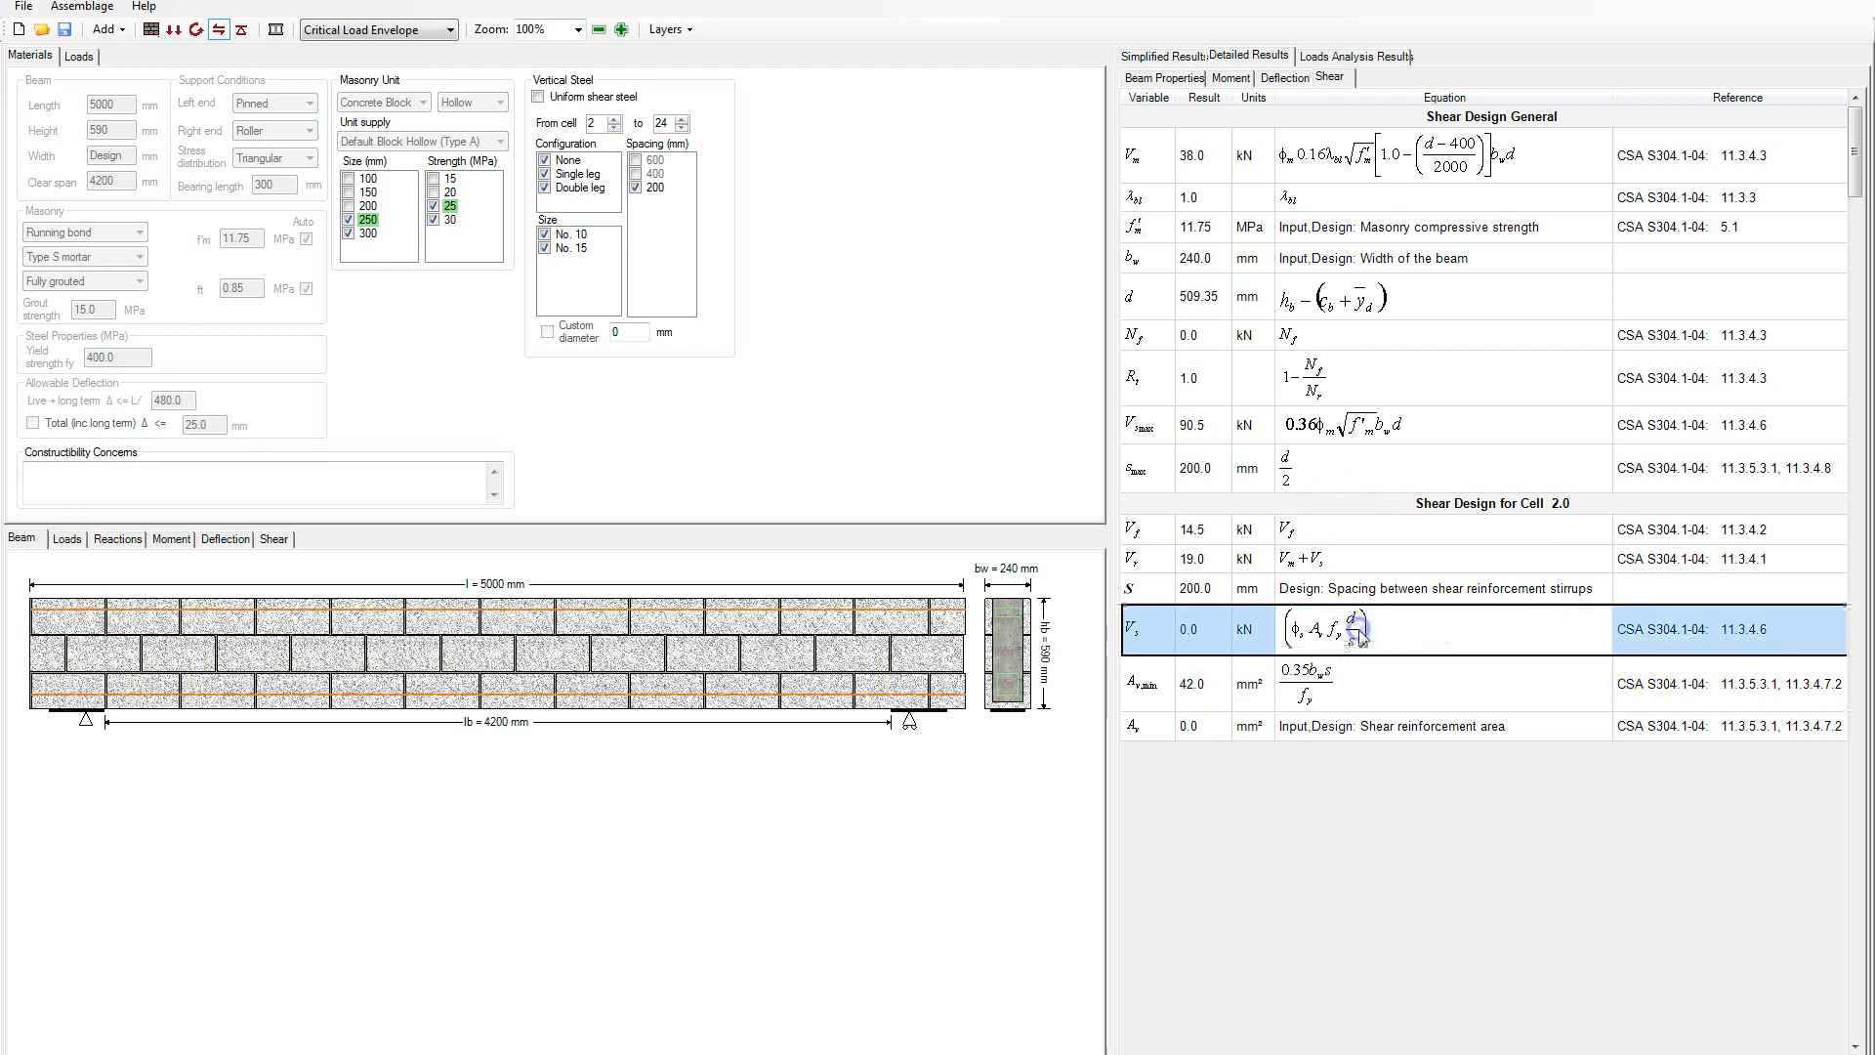
left_click(1205, 627)
left_click(1139, 647)
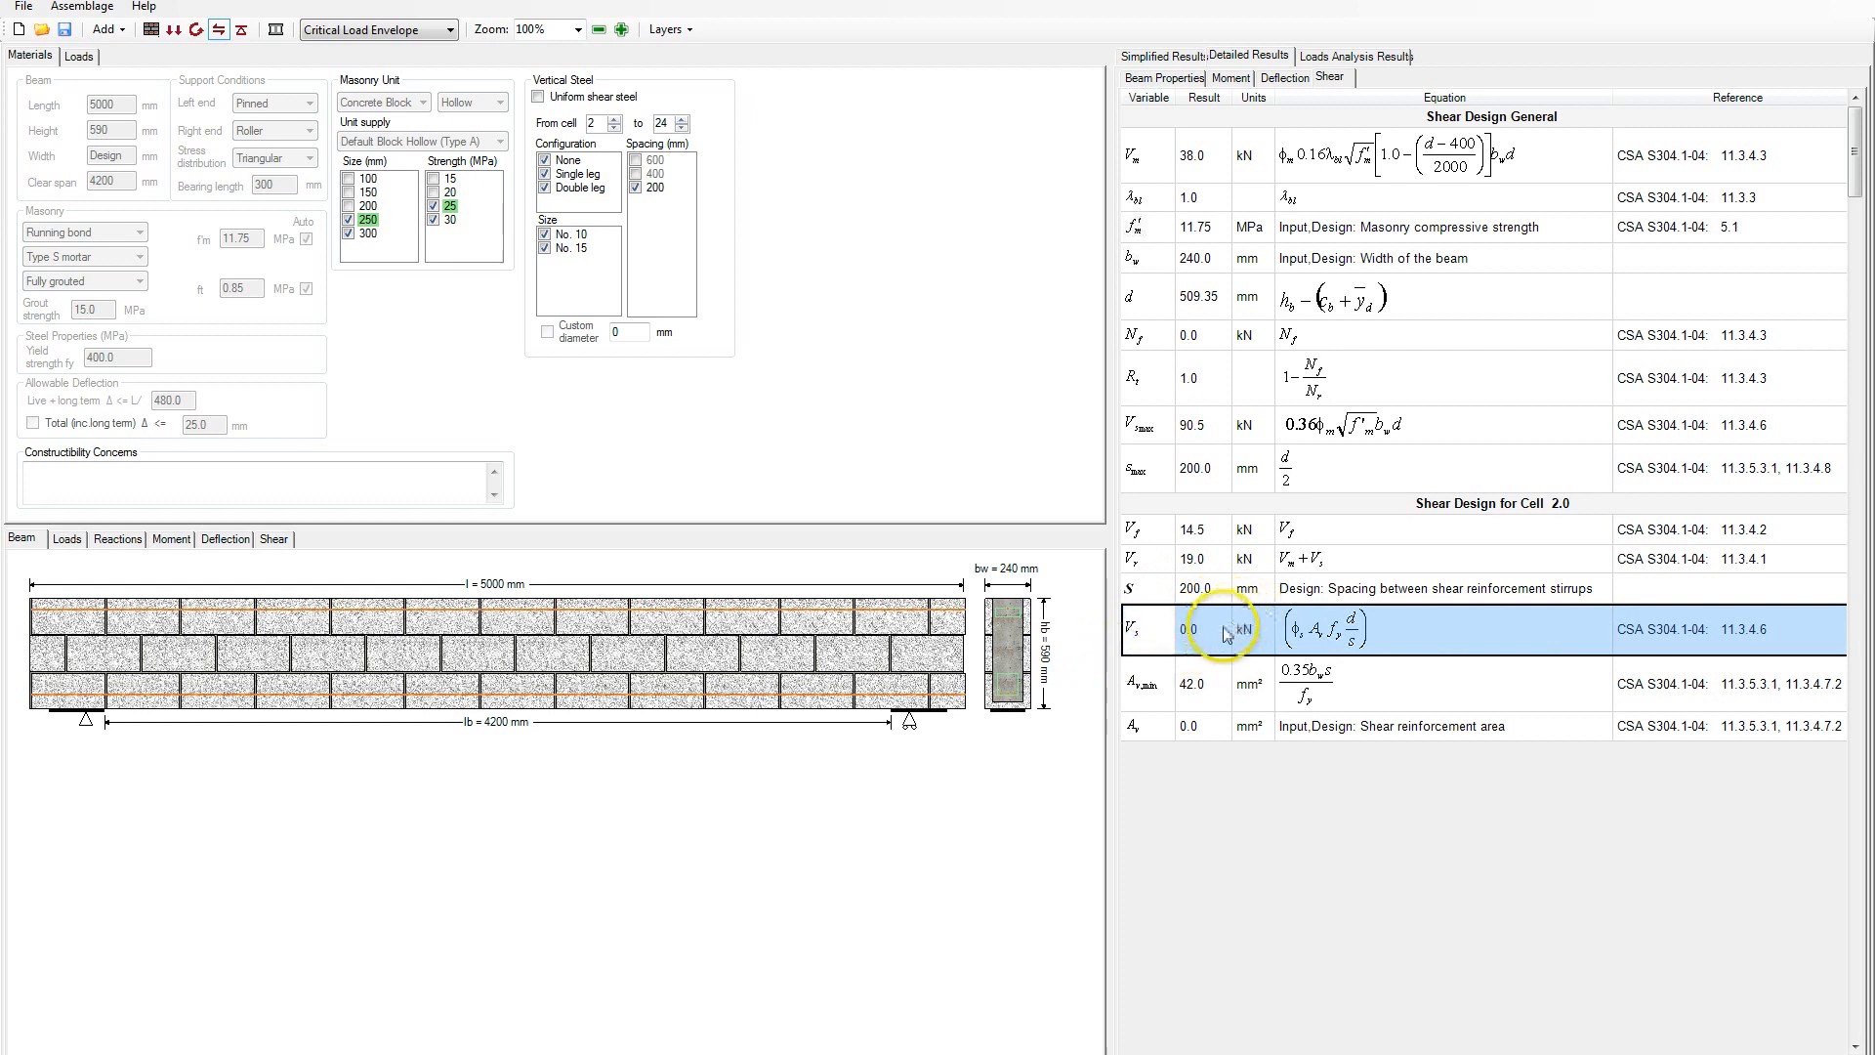
left_click(1212, 632)
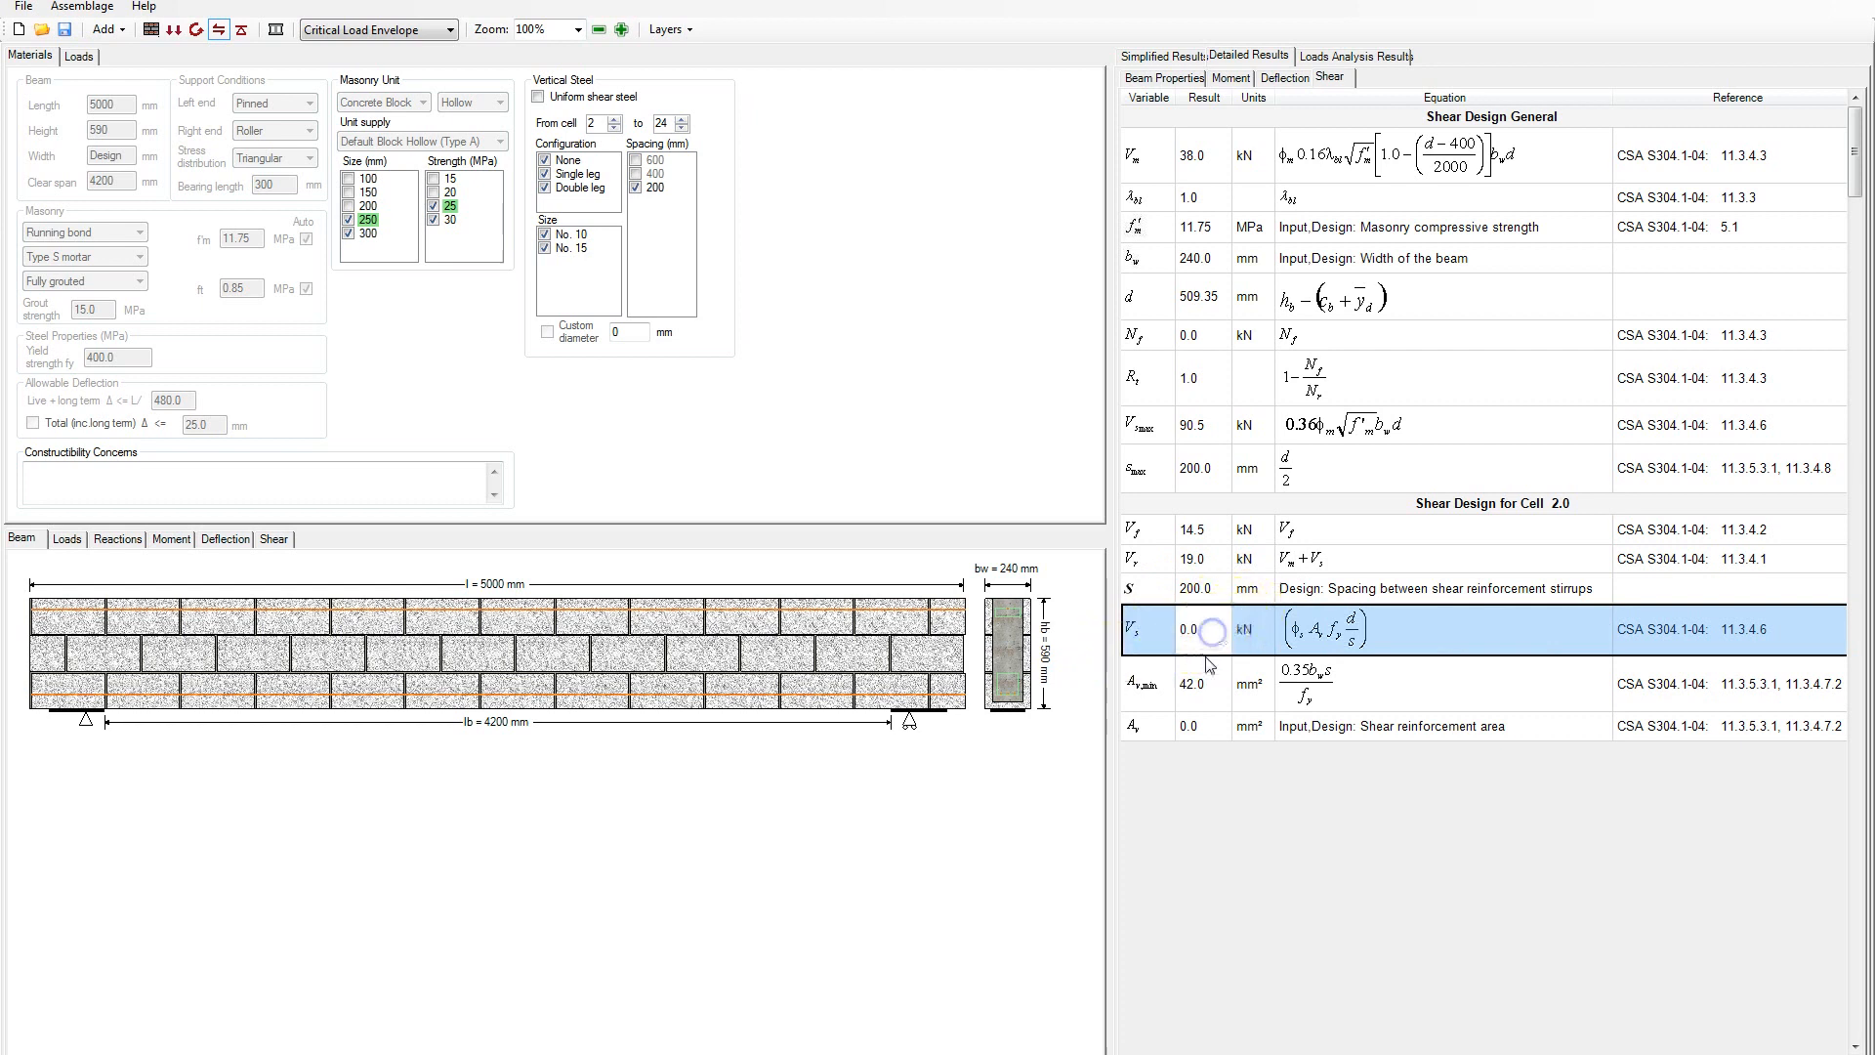
left_click(1681, 630)
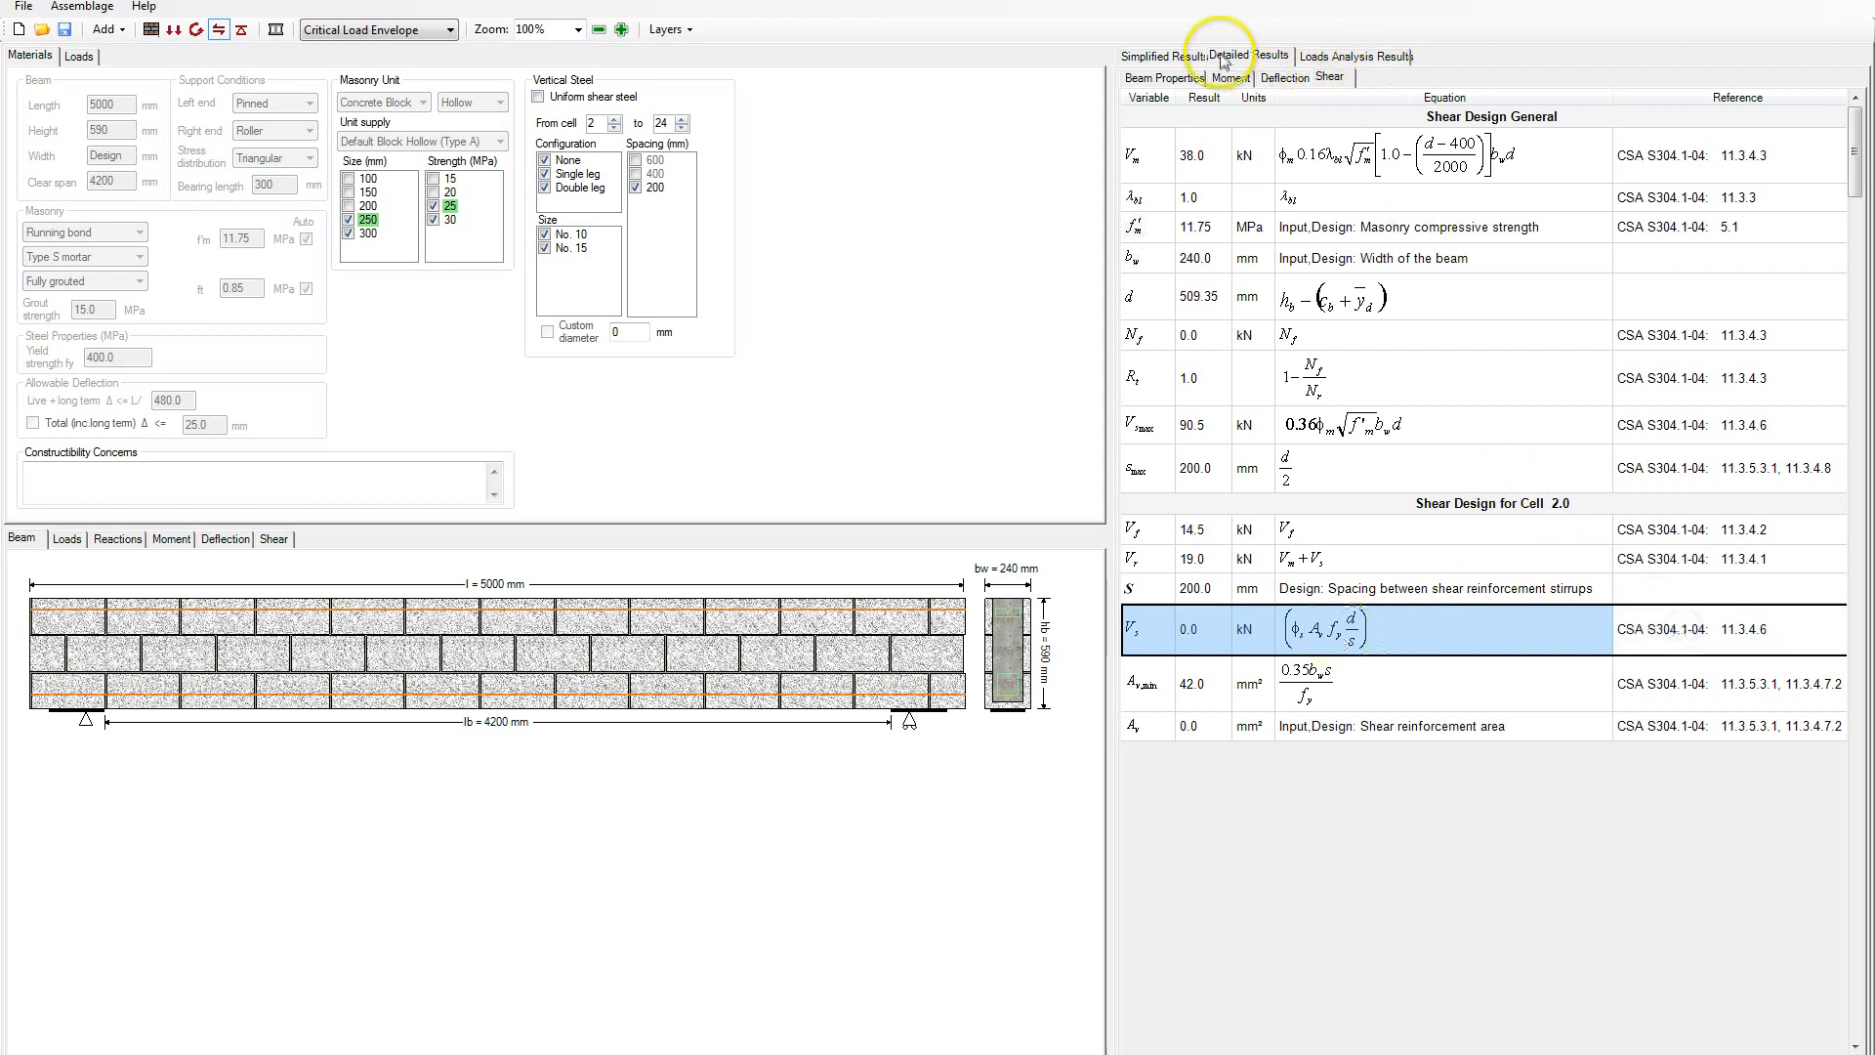
Review the simplified deflection and moment design summaries
left_click(1183, 55)
left_click(1284, 79)
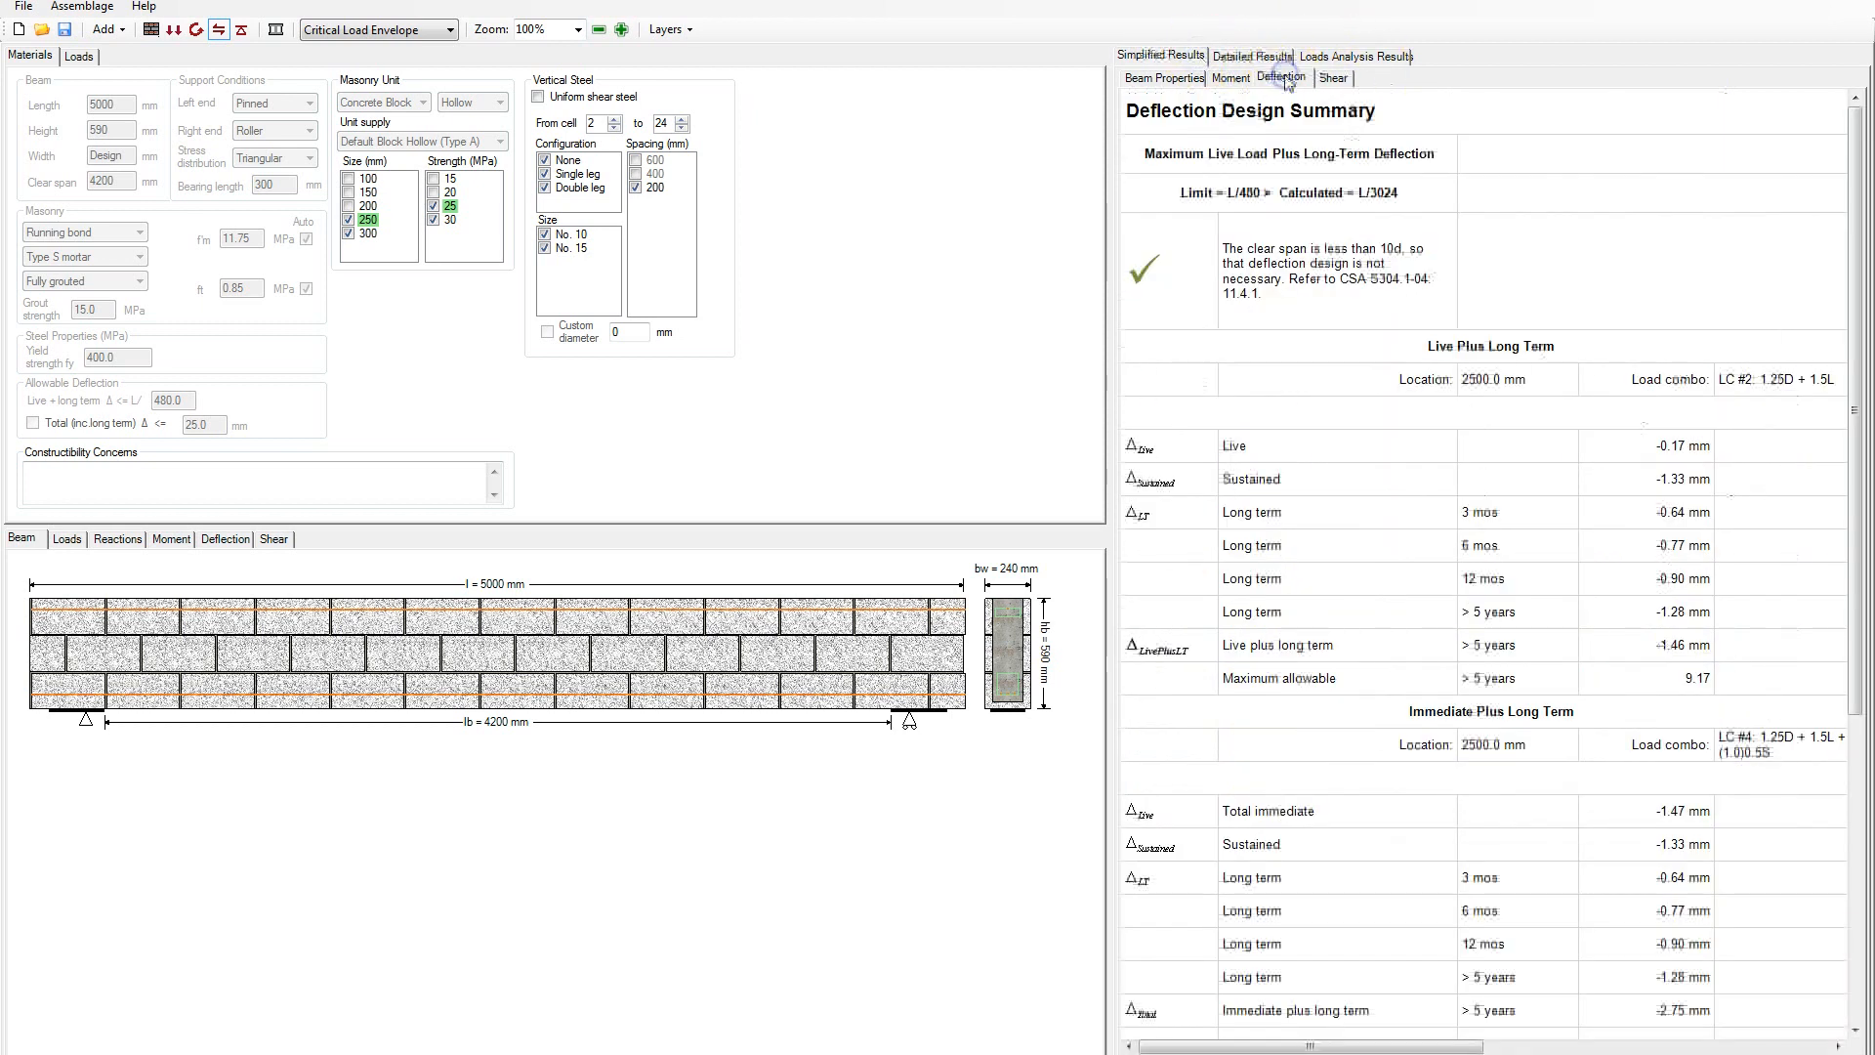
left_click(1228, 77)
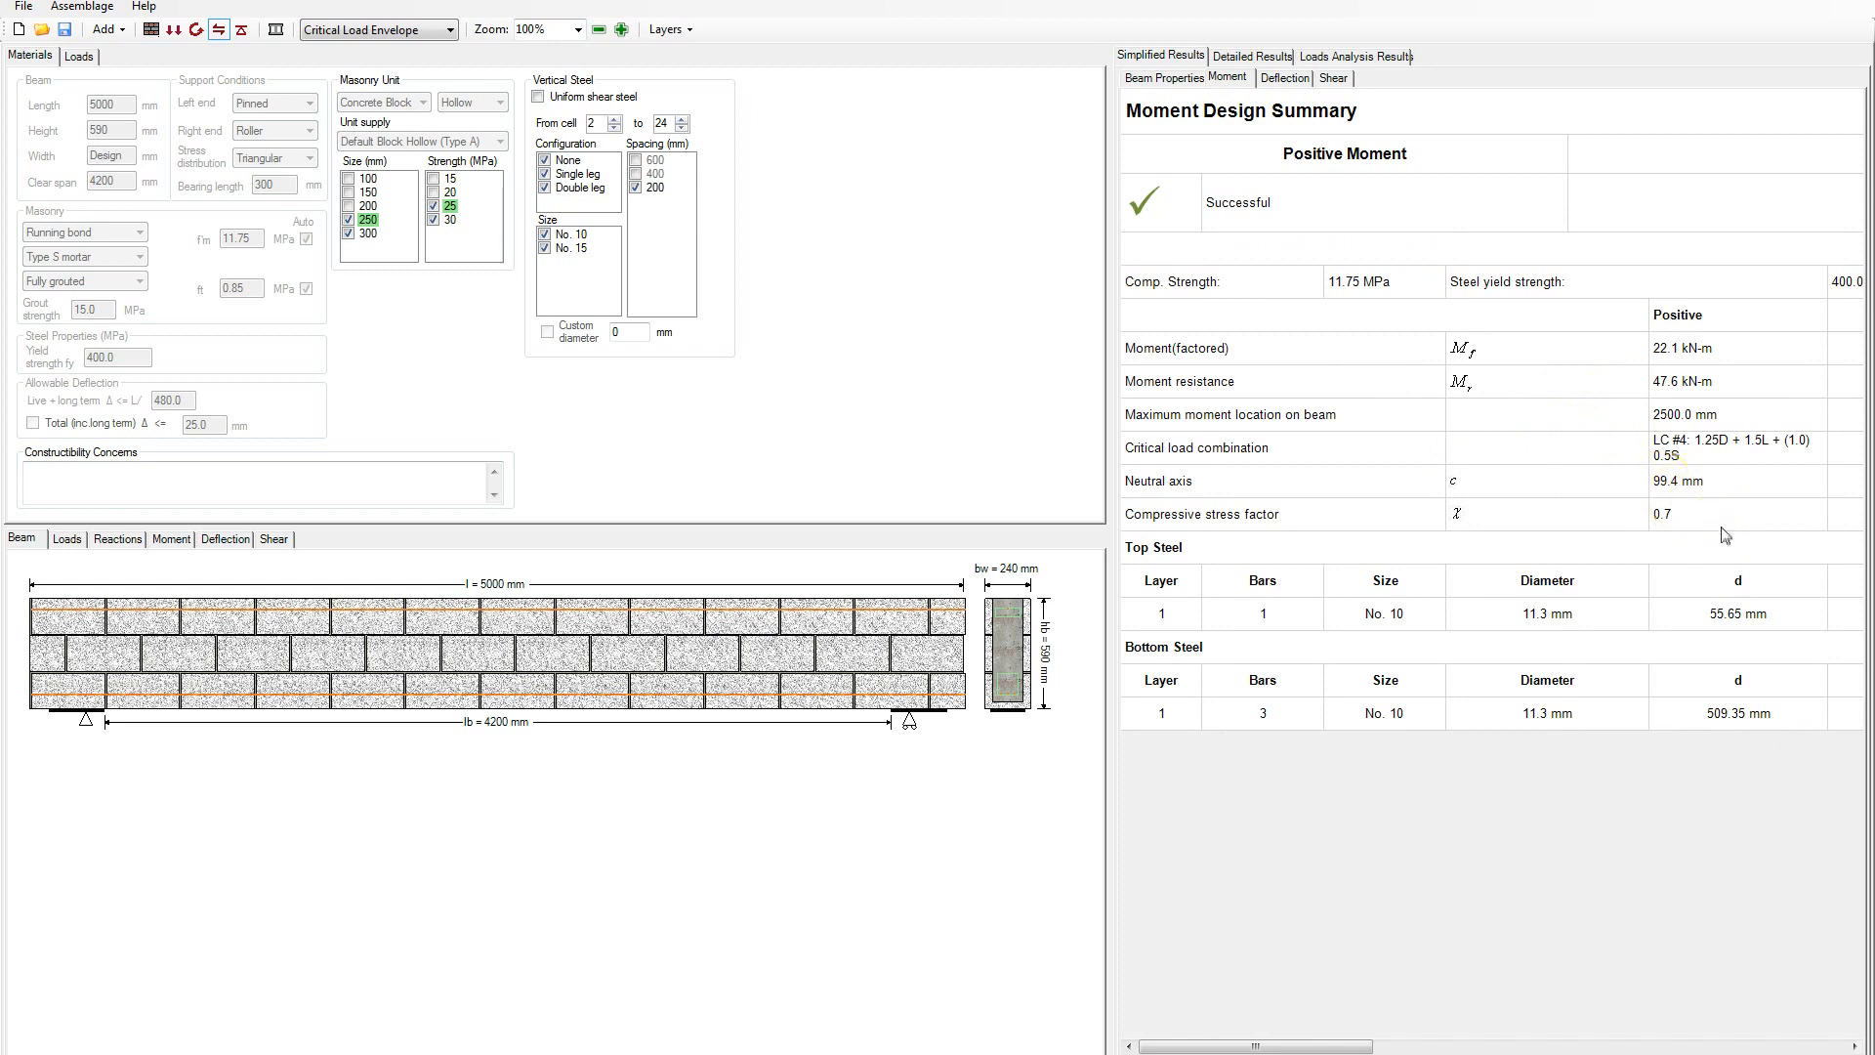
Examine the detailed moment calculations down to the row for the effective depth d
left_click(1258, 56)
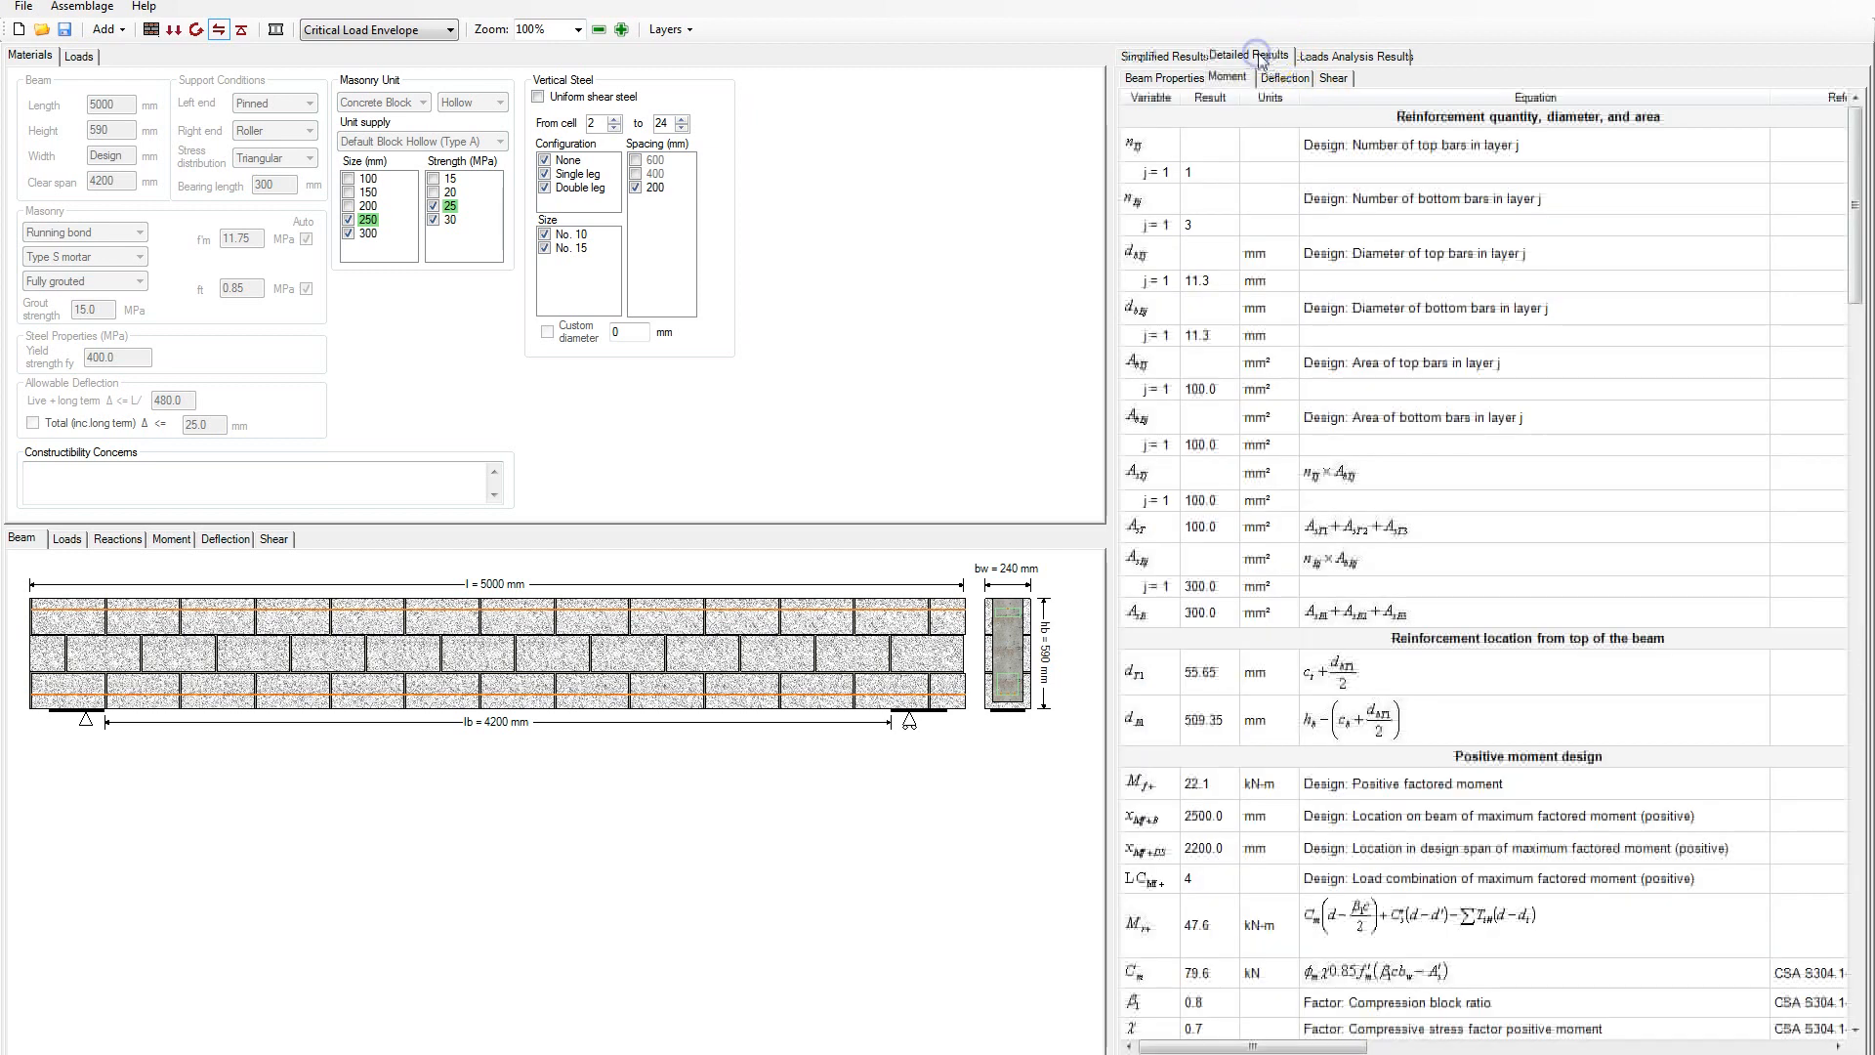
left_click_drag(1854, 195, 1860, 898)
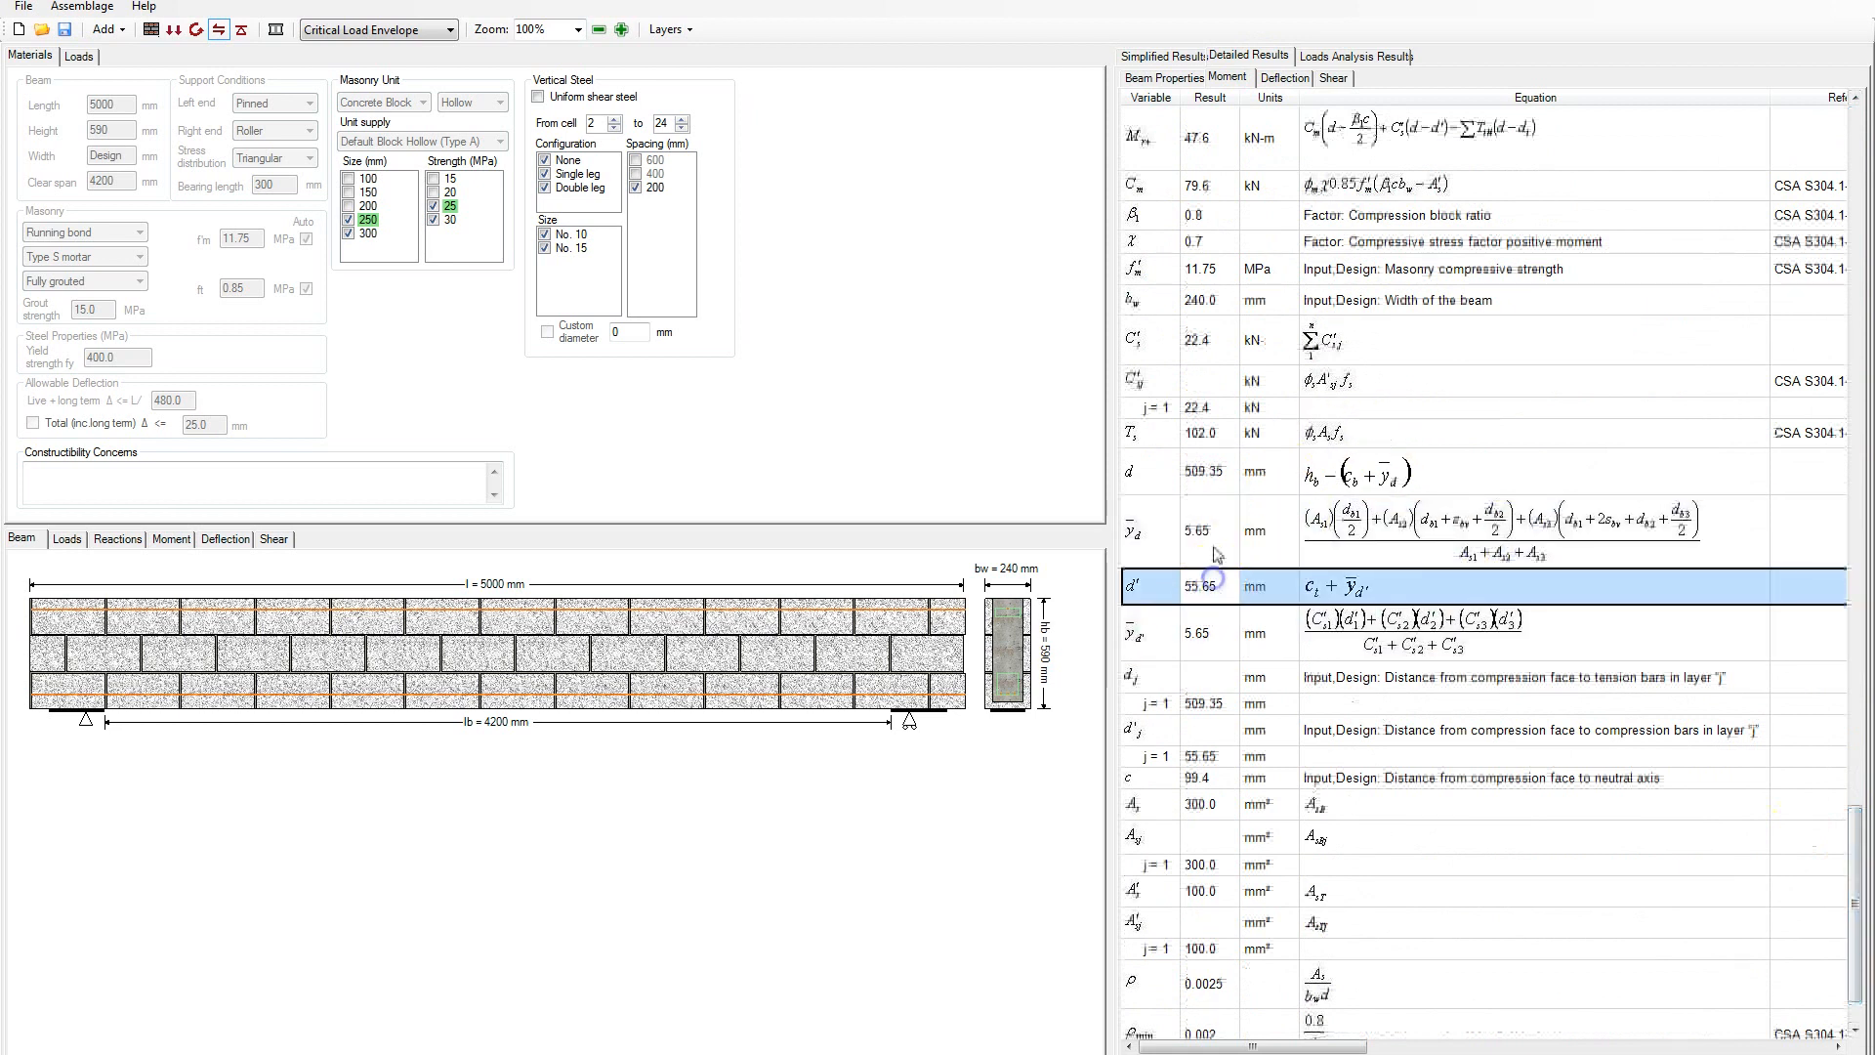
left_click(1214, 491)
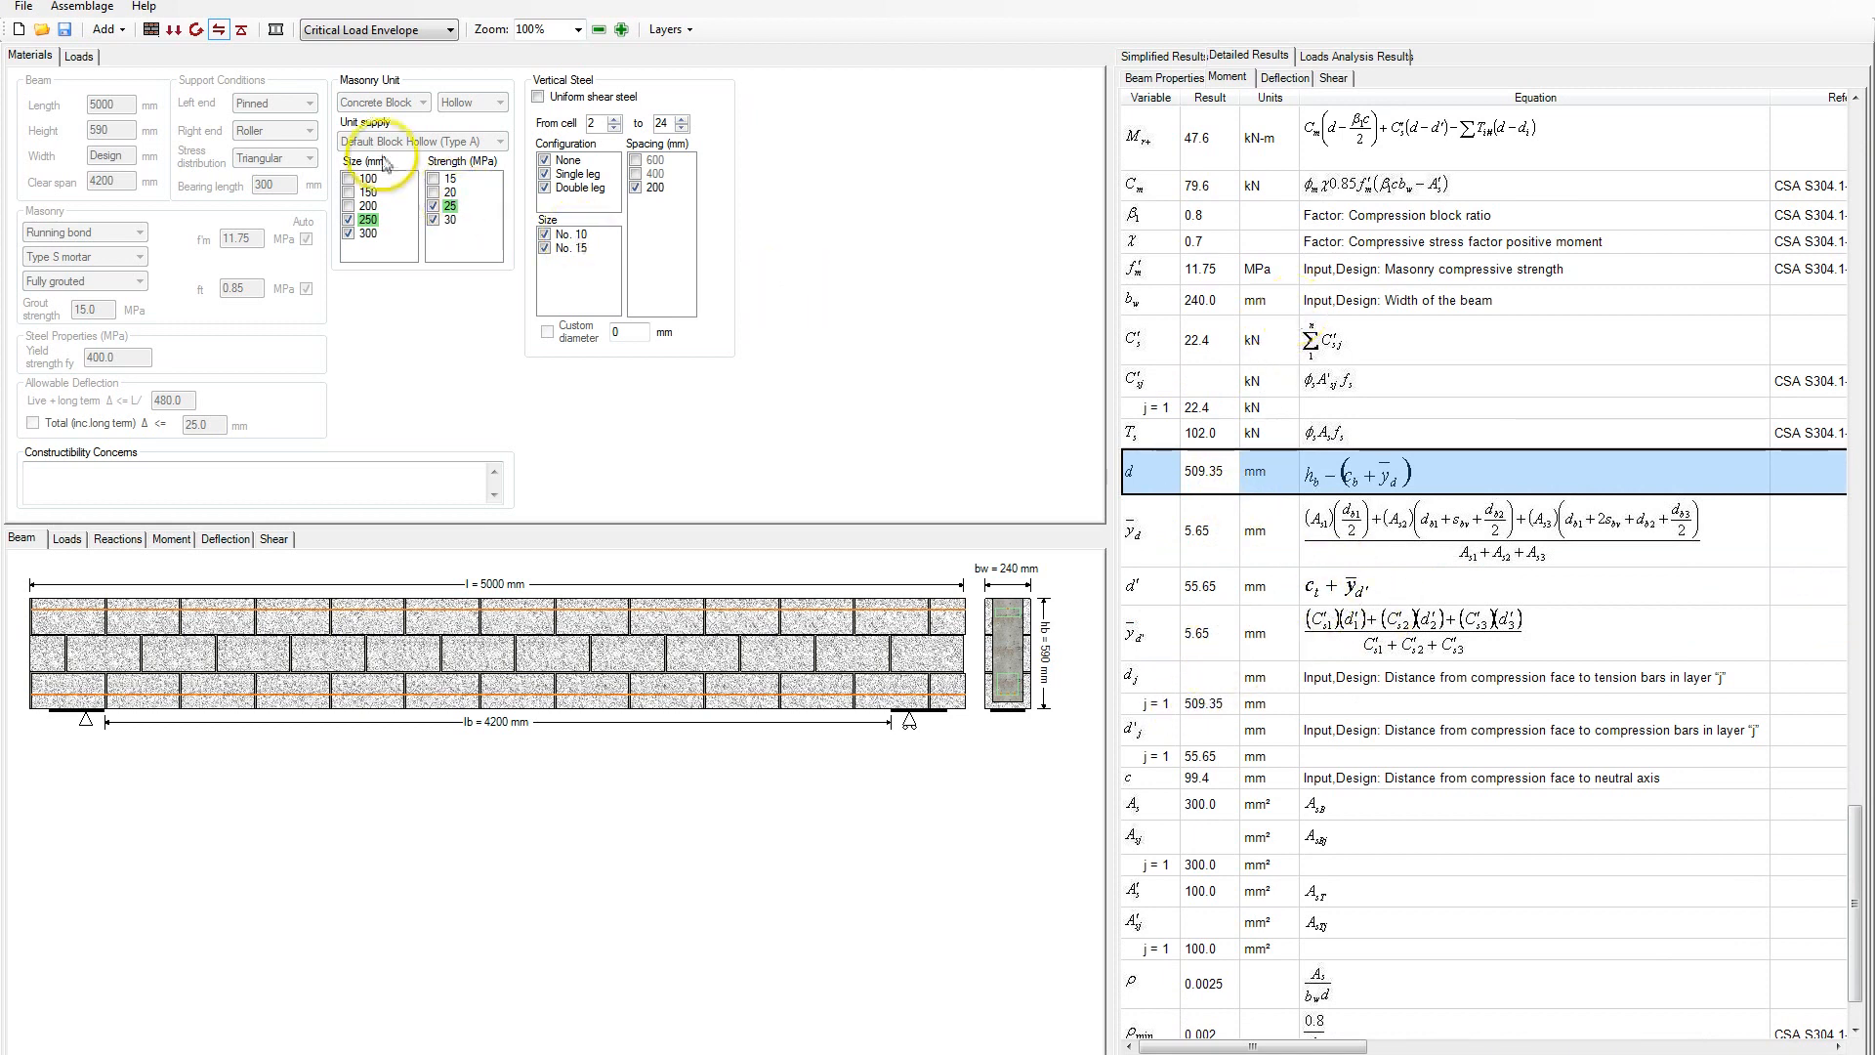
Return to the simplified shear design summary and run the bearing design
left_click(1177, 55)
left_click(1333, 78)
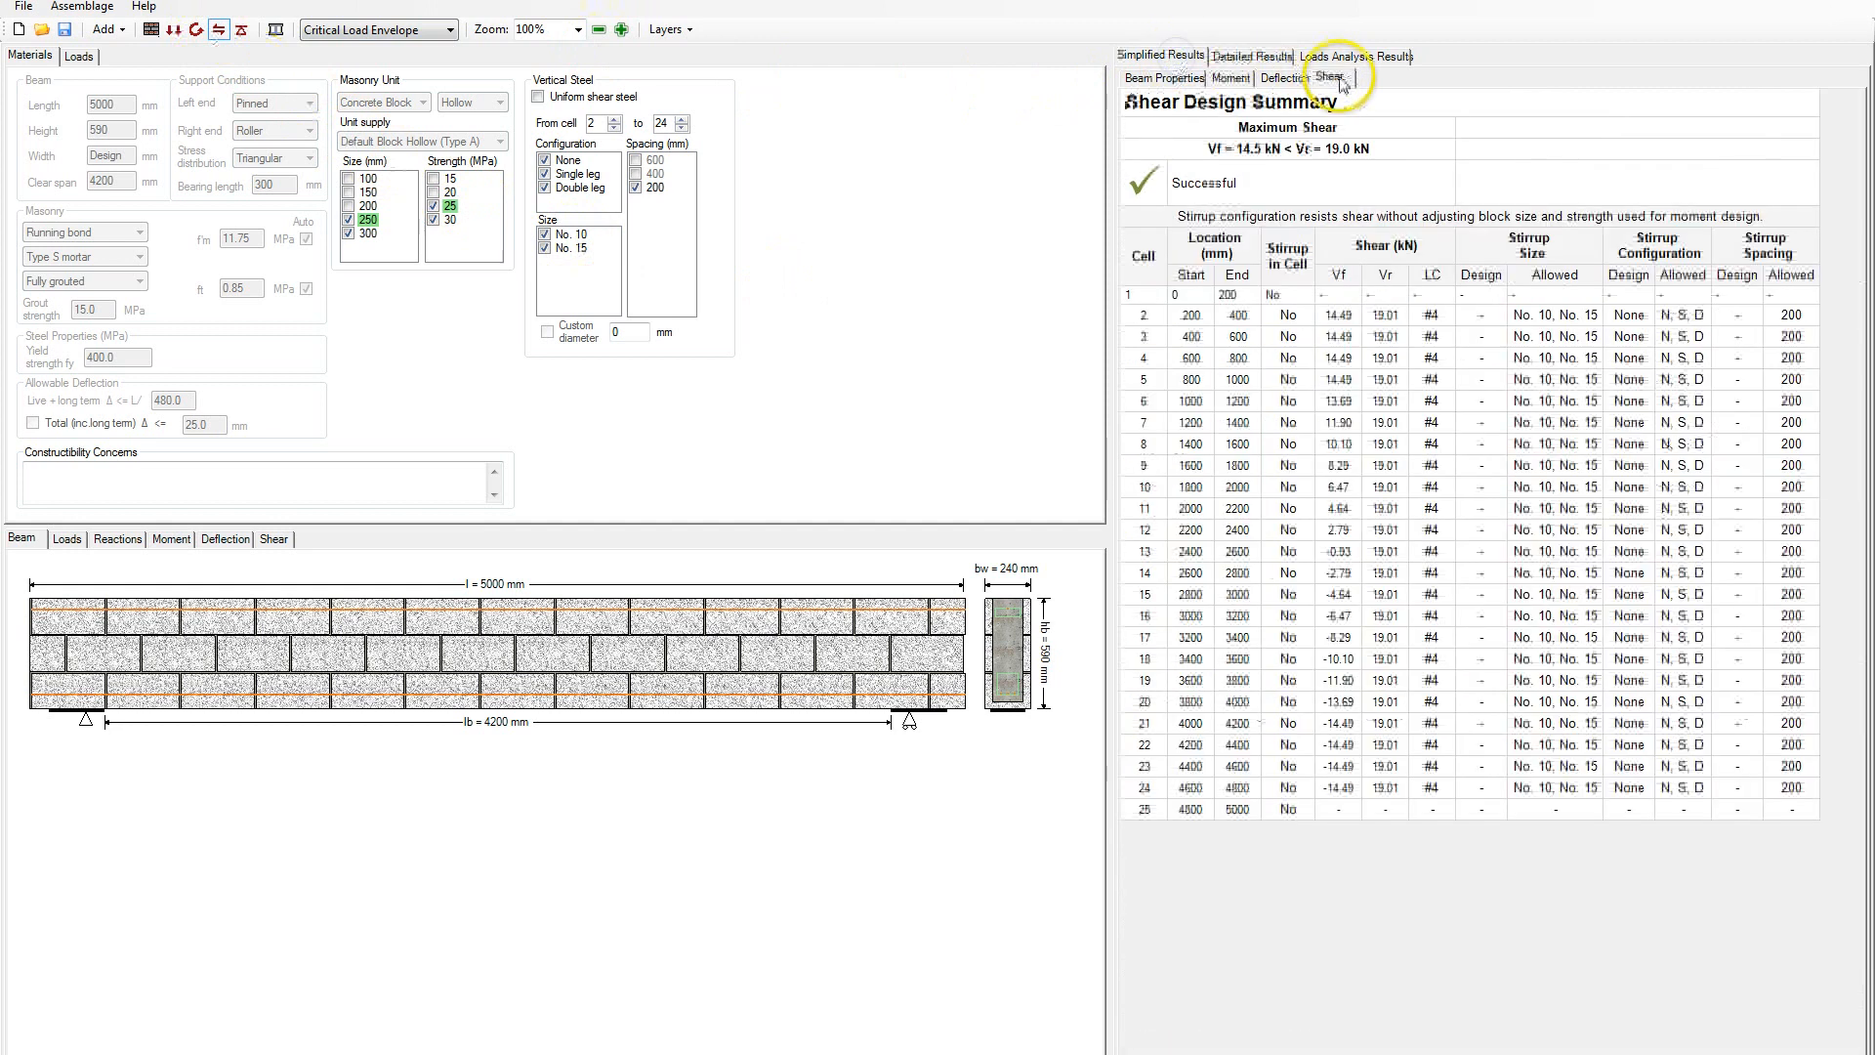
left_click(241, 33)
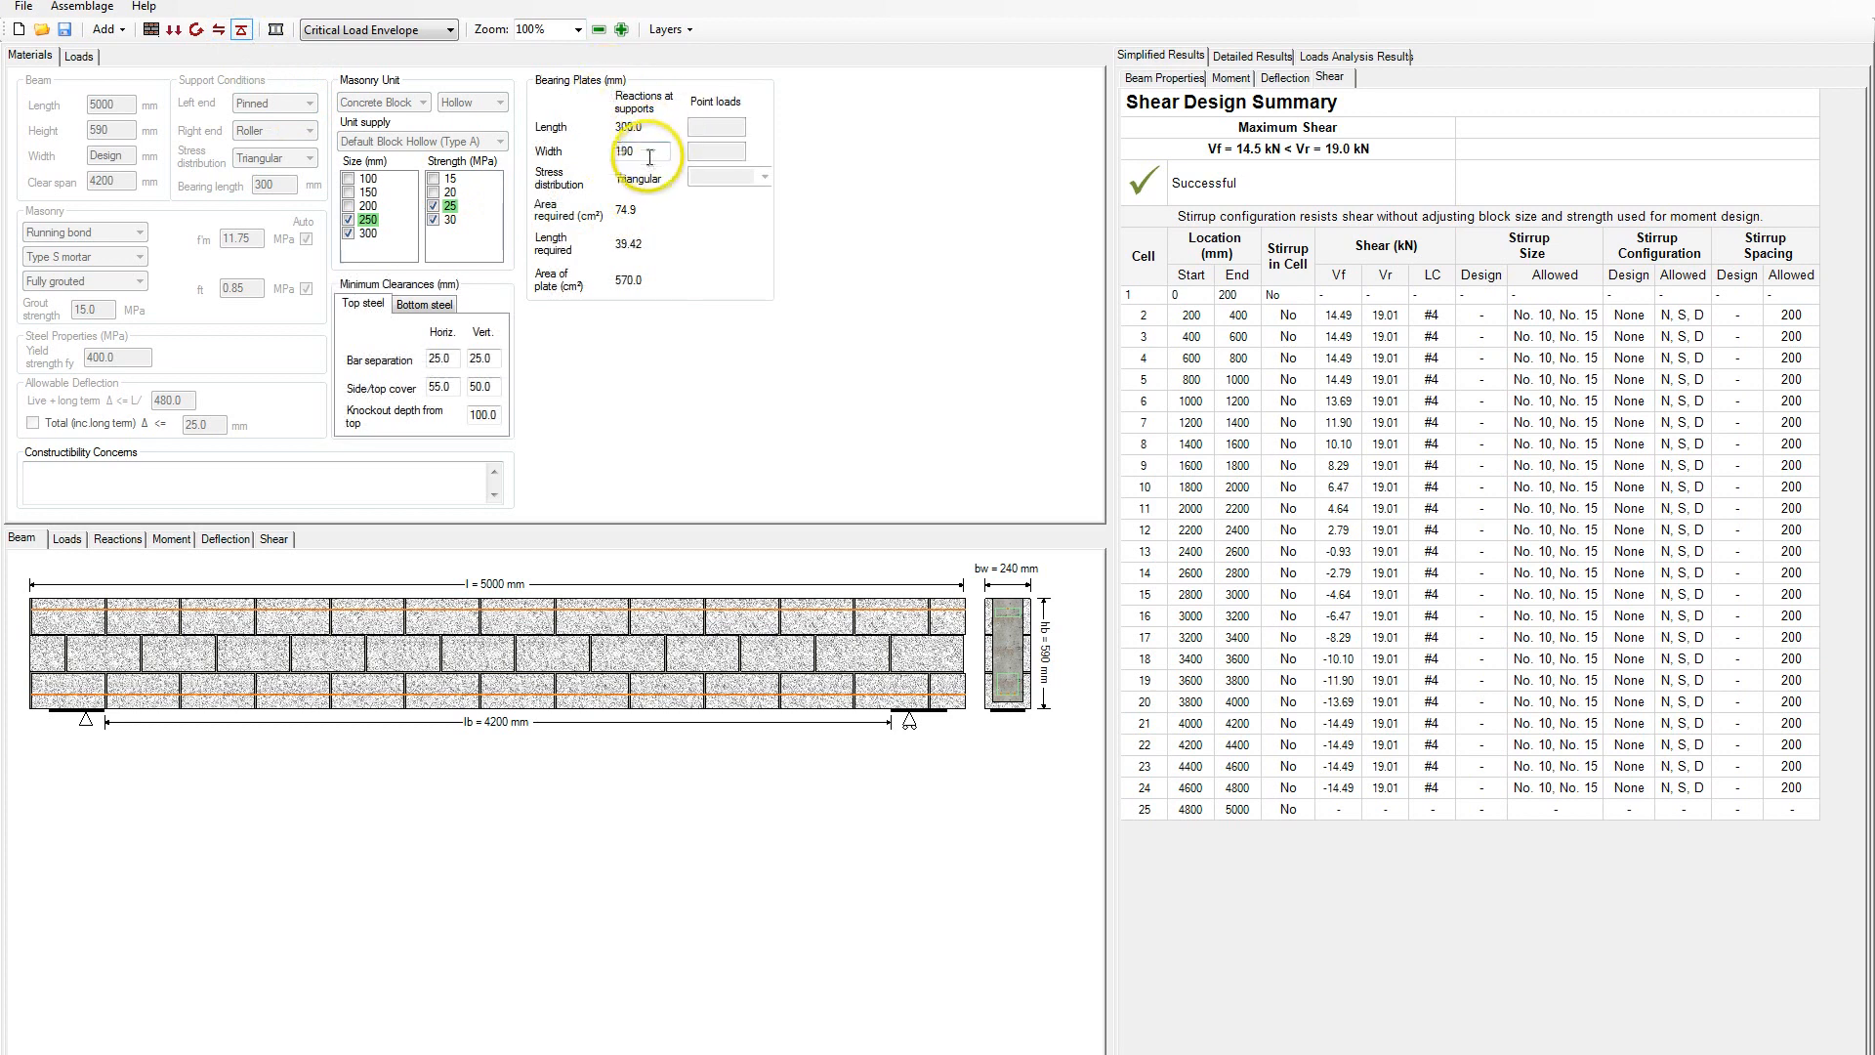
Show the overall design results summary, widen the results area, and check the bearing, shear, deflection and point load outcomes
left_click(1187, 57)
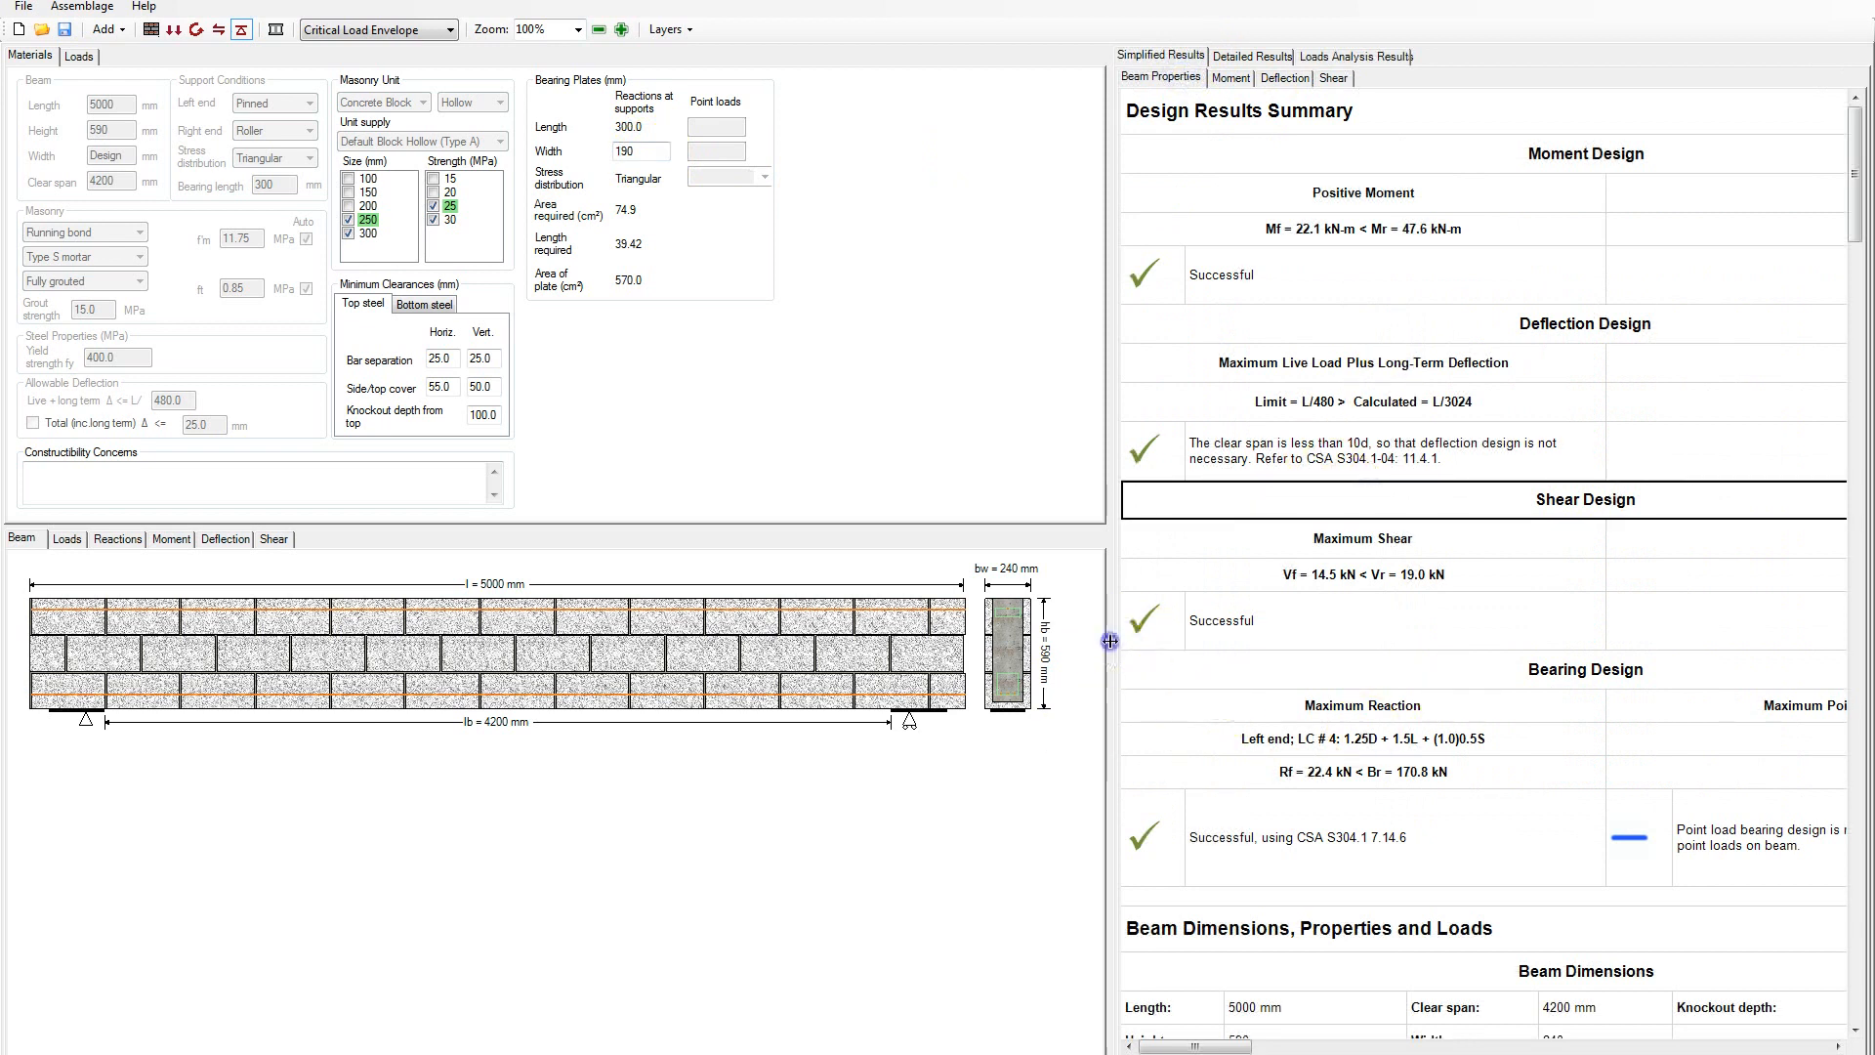
left_click_drag(1110, 640, 860, 637)
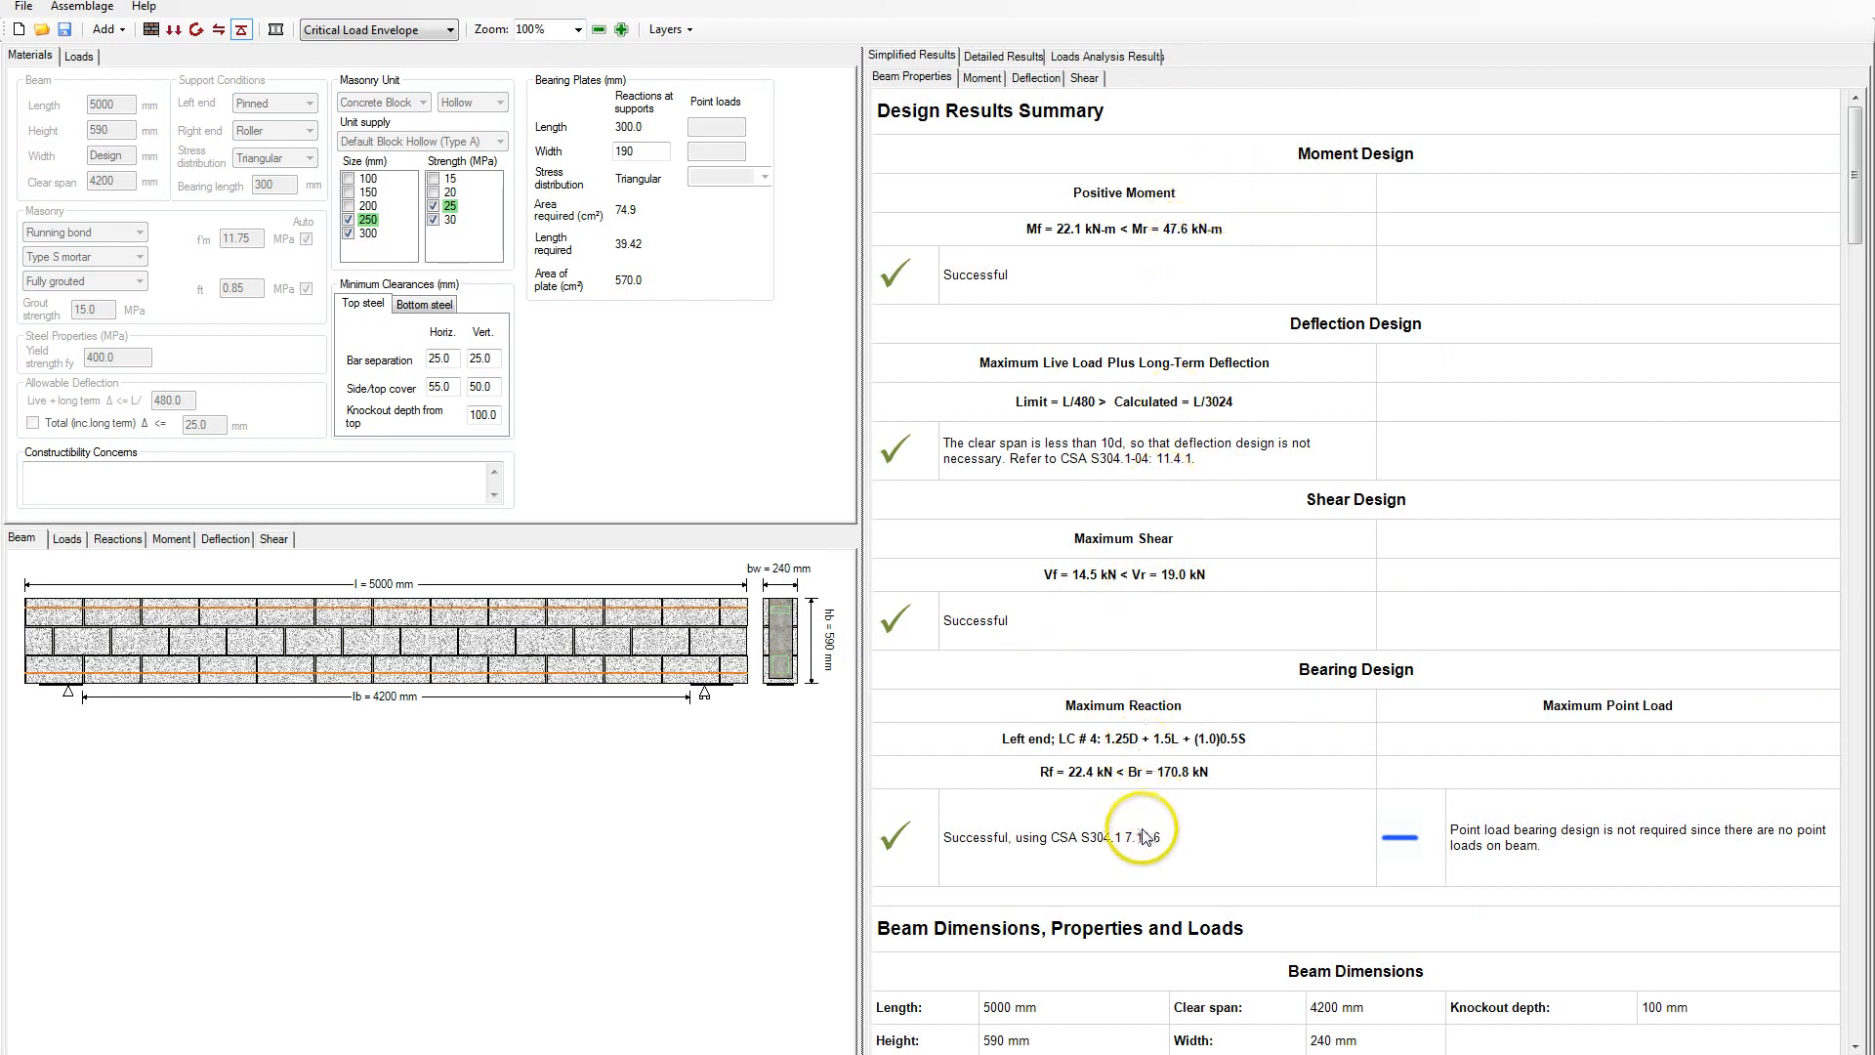
left_click(1108, 841)
left_click(1157, 617)
left_click(1182, 451)
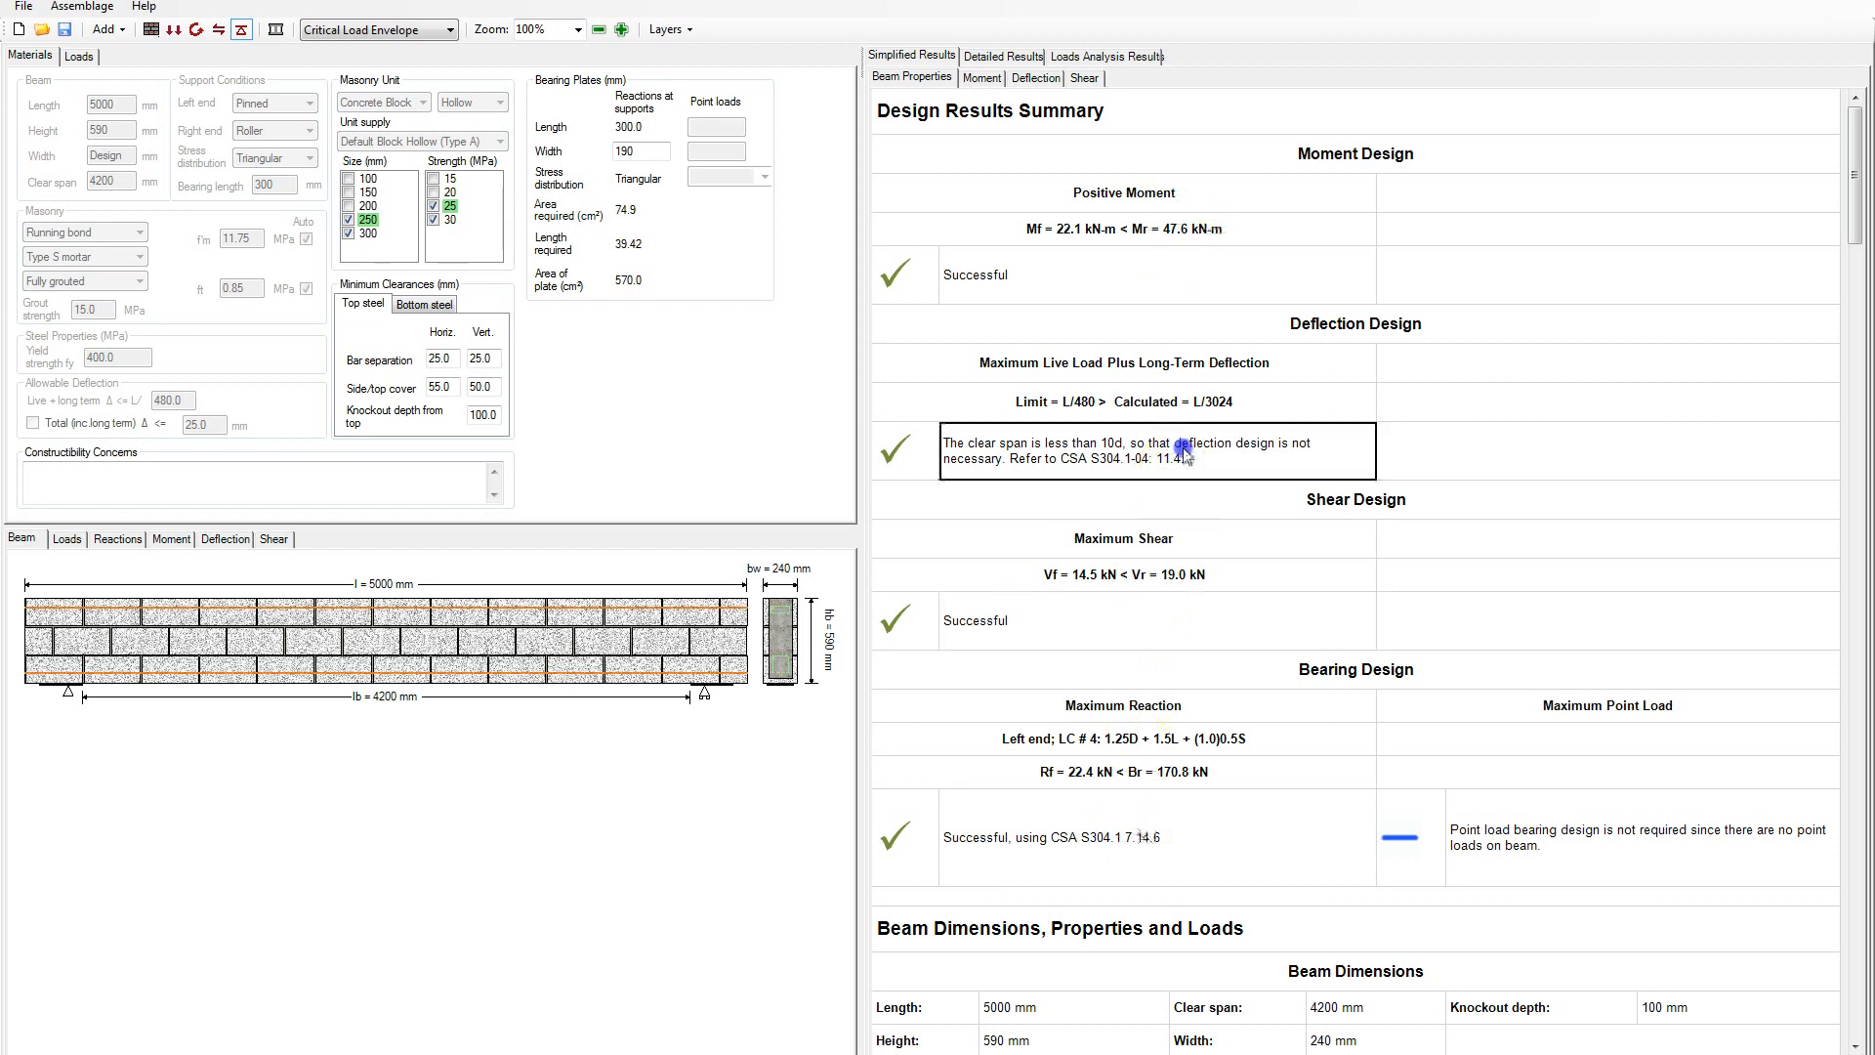
left_click(1590, 861)
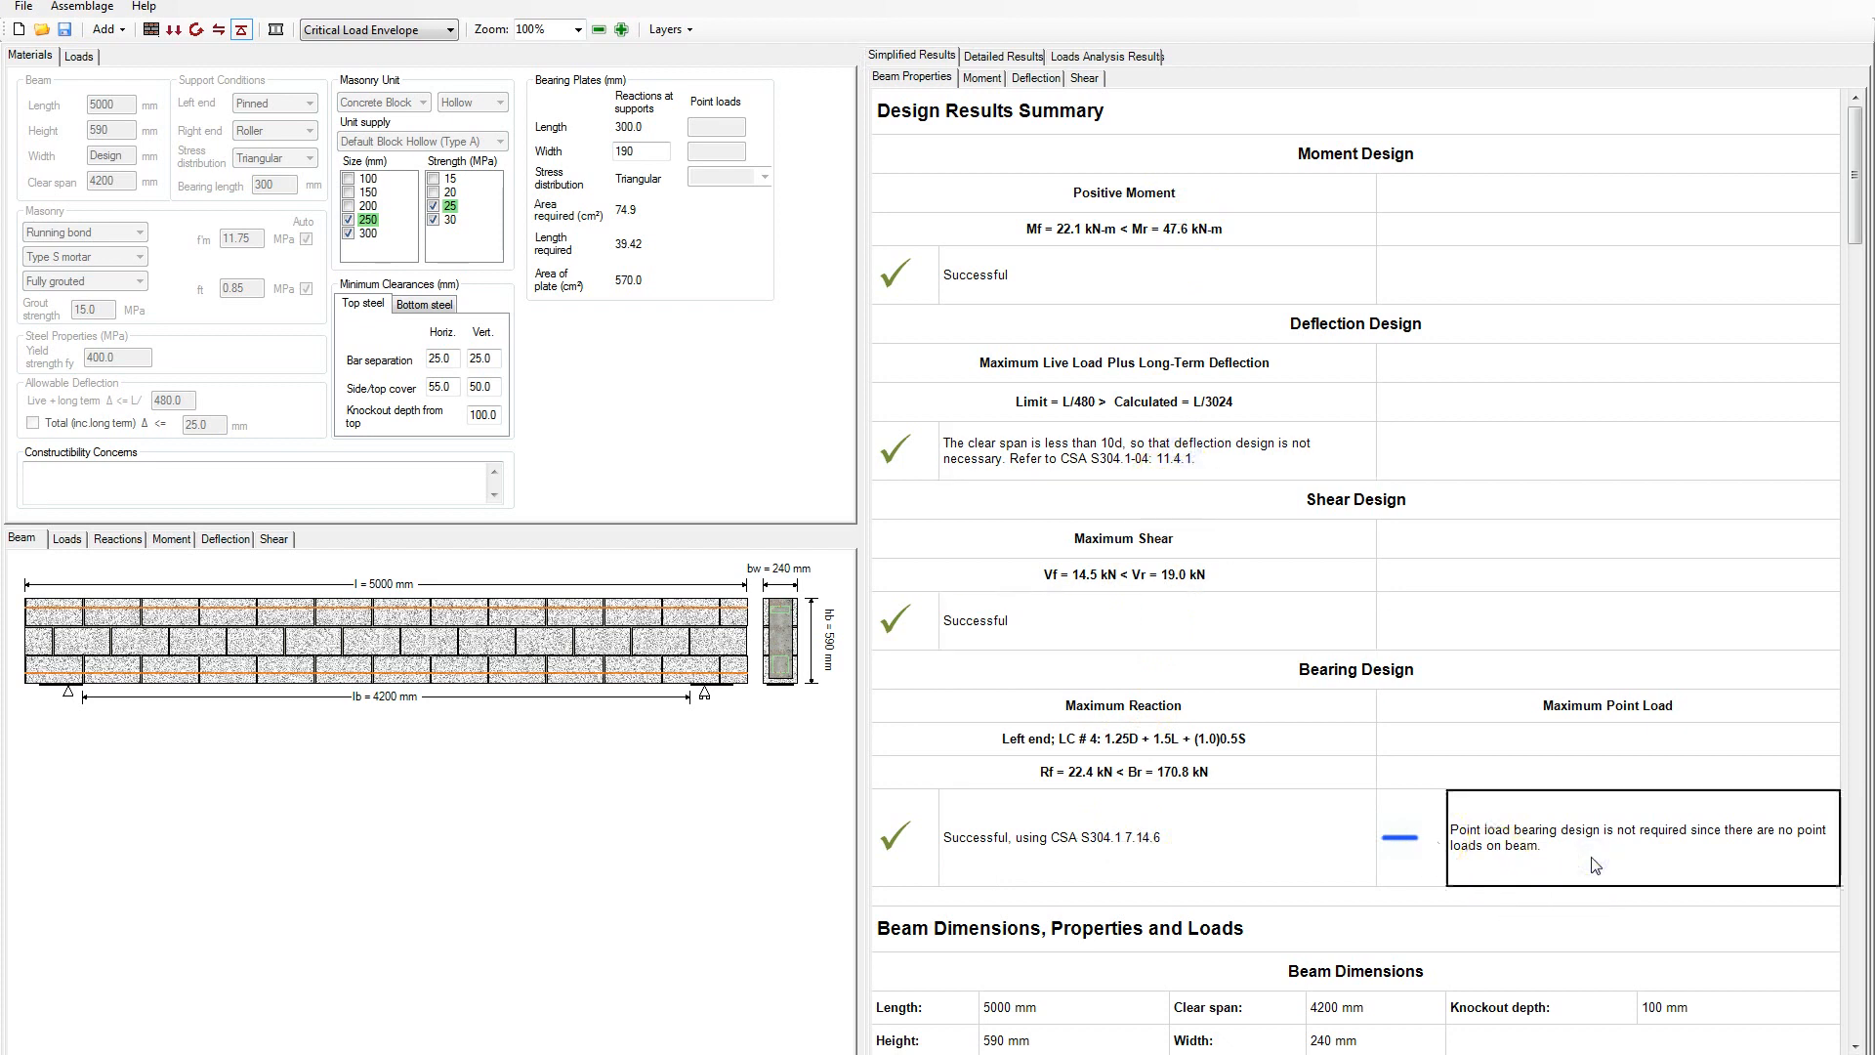